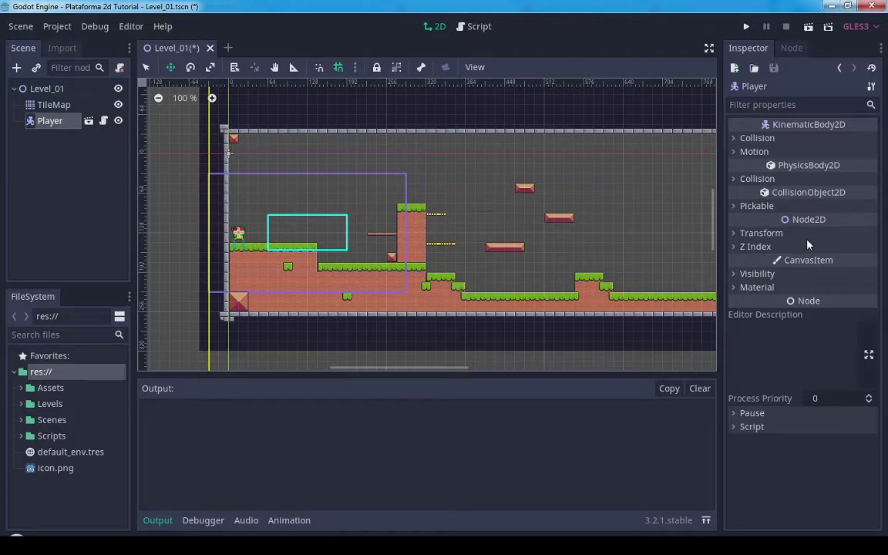
Play-test Level_01, running and jumping the frog right across the platforms, then stop the game
{"action": "left_click", "coordinate": [747, 27]}
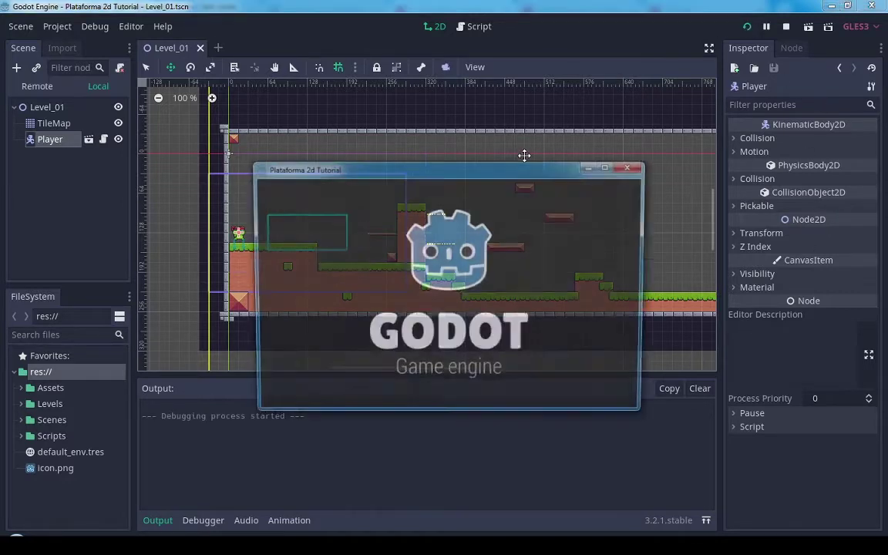
{"action": "key", "text": "Right"}
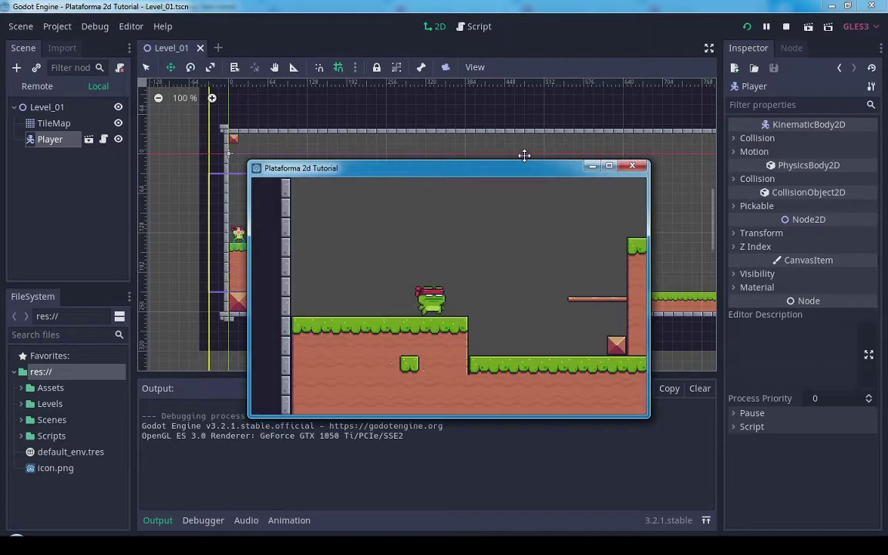
{"action": "key", "text": "Up"}
{"action": "key", "text": "Up"}
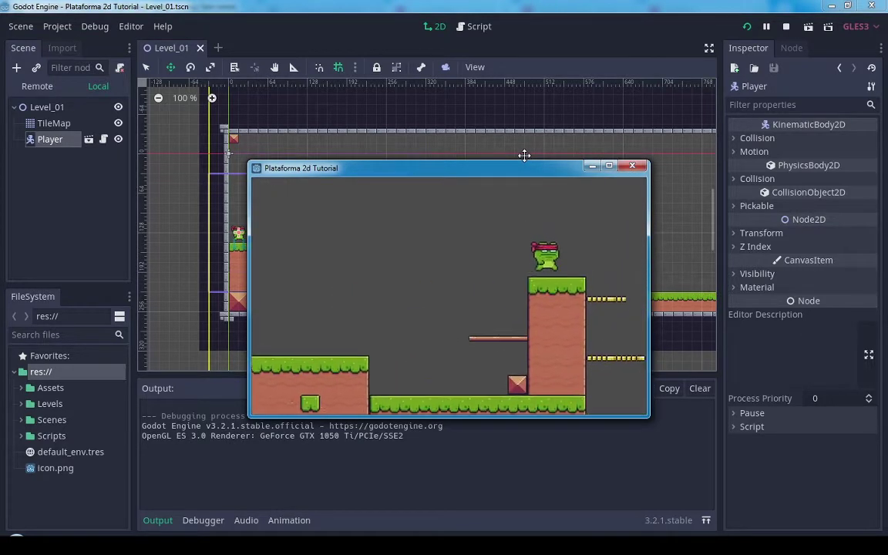
{"action": "key", "text": "Up"}
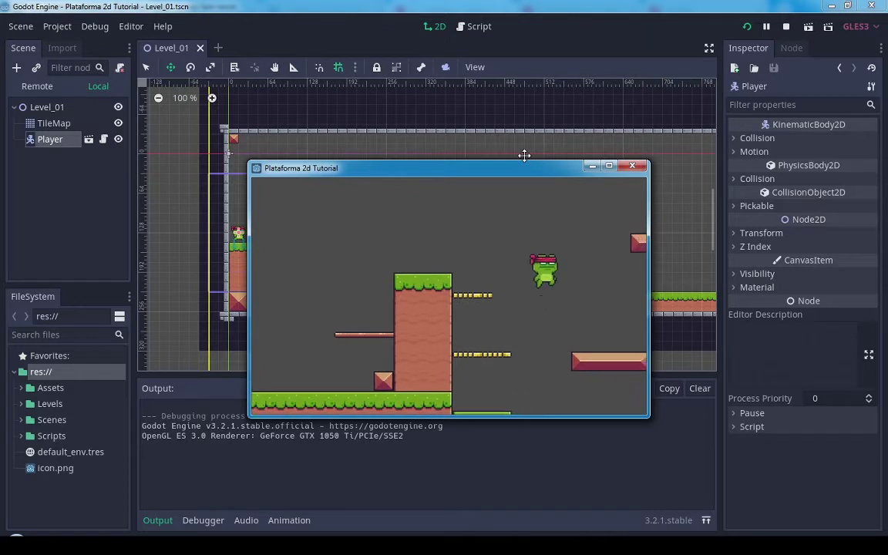
{"action": "key", "text": "Up"}
{"action": "key", "text": "Right"}
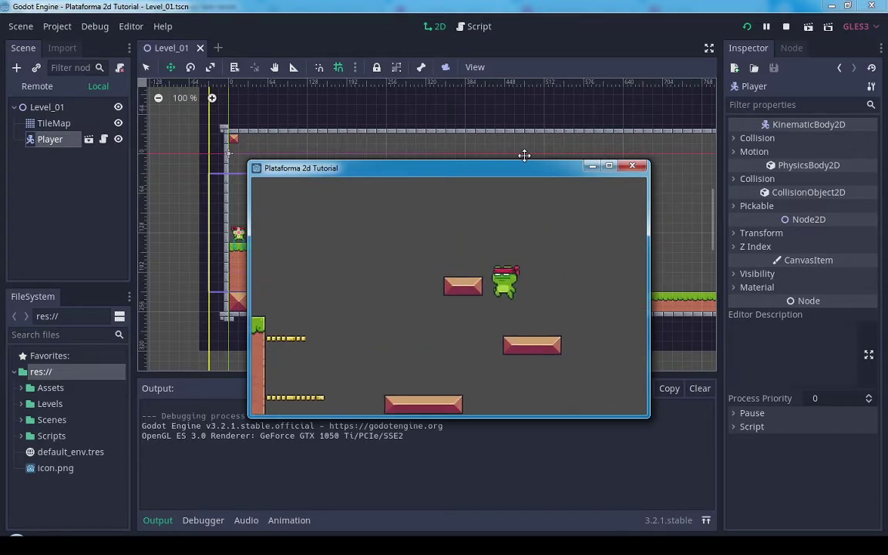
{"action": "key", "text": "Up"}
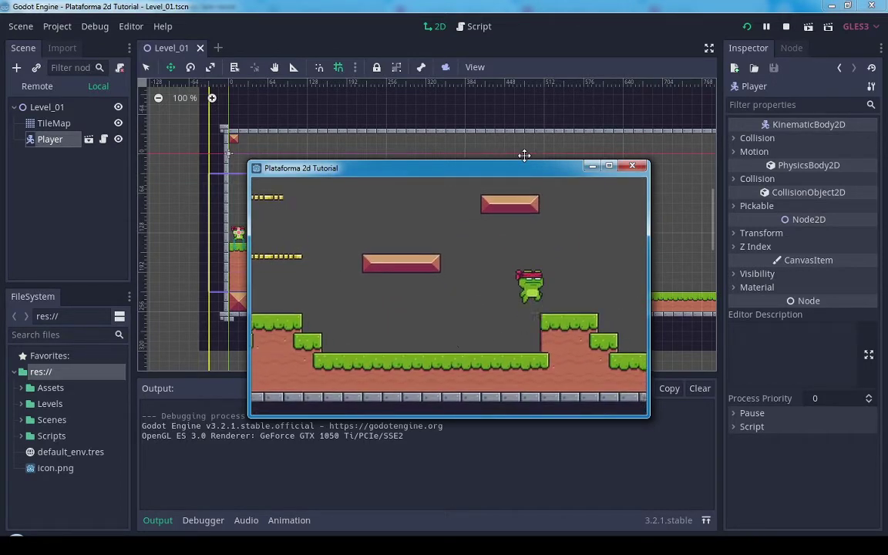
{"action": "key", "text": "Right"}
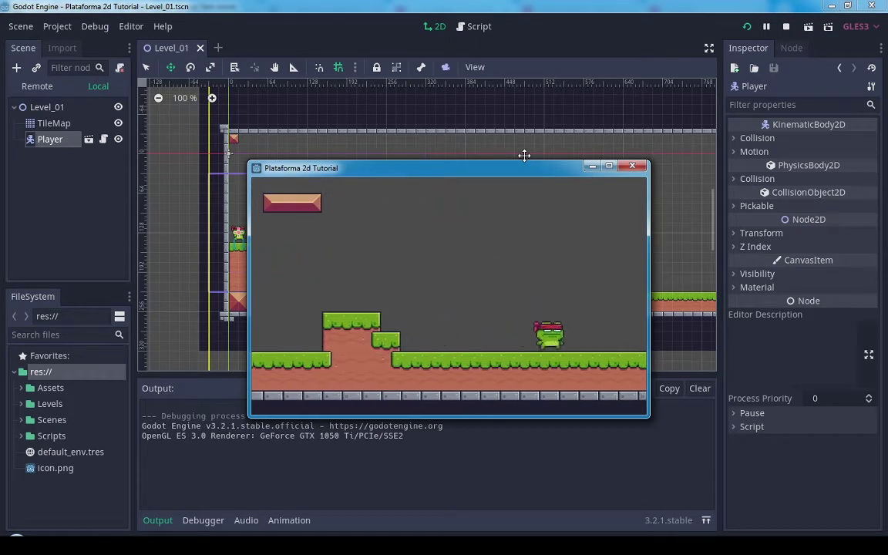
{"action": "left_click", "coordinate": [631, 166]}
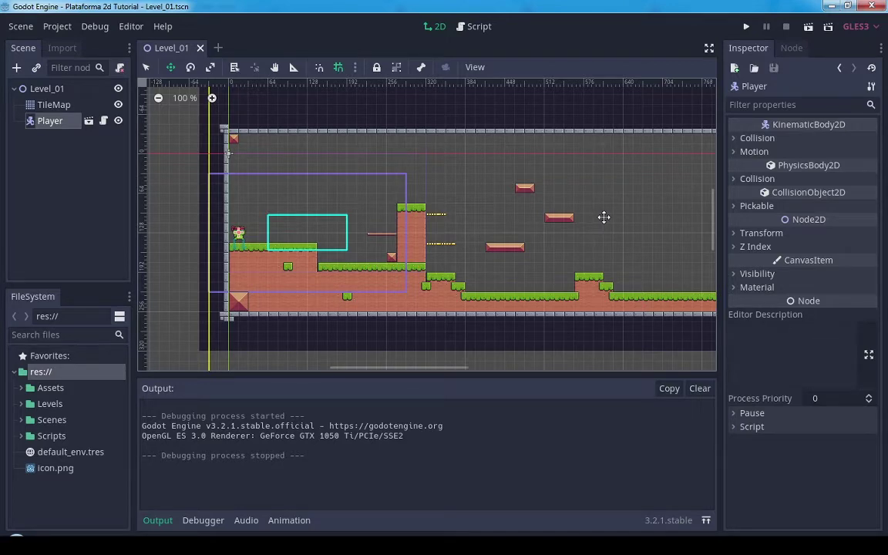
{"action": "scroll", "coordinate": [555, 231], "scroll_direction": "left", "scroll_amount": 5}
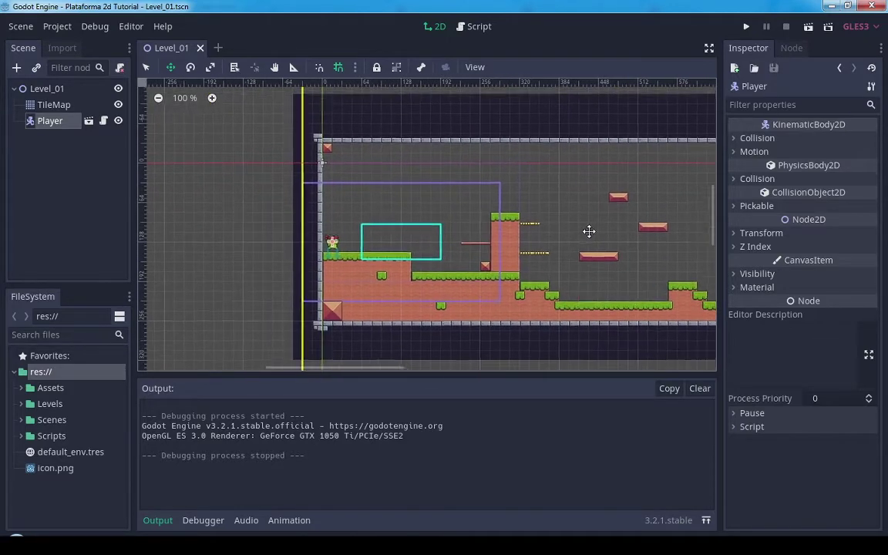
{"action": "middle_click_drag", "start_coordinate": [589, 231], "coordinate": [547, 224]}
{"action": "key", "text": "F5"}
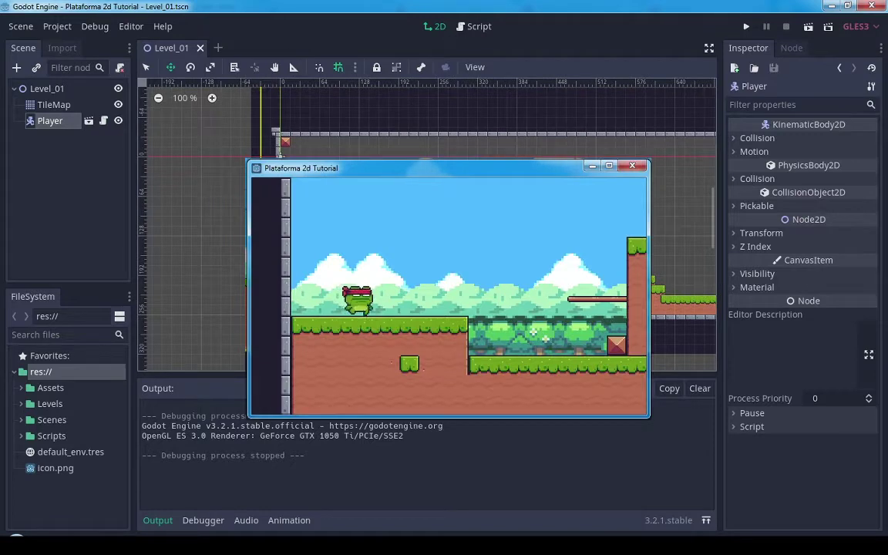
{"action": "key", "text": "Right"}
{"action": "key", "text": "space"}
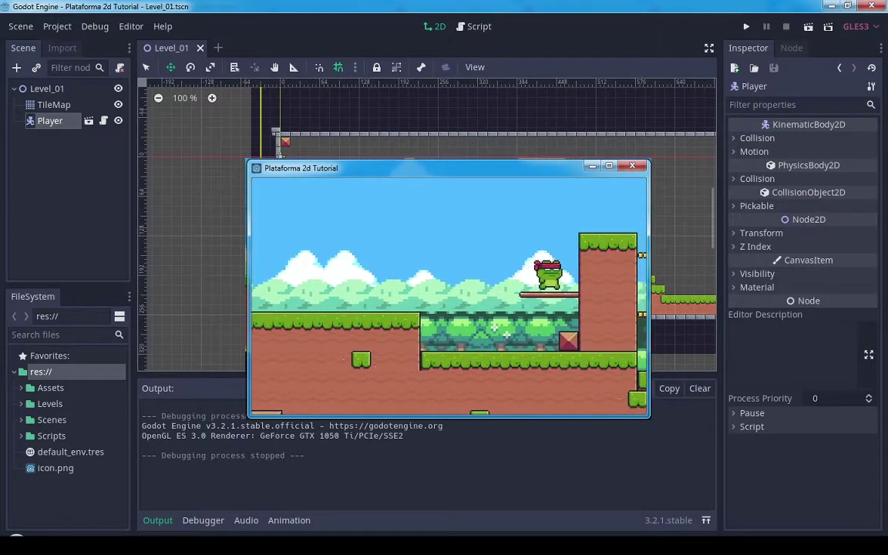
{"action": "key", "text": "space"}
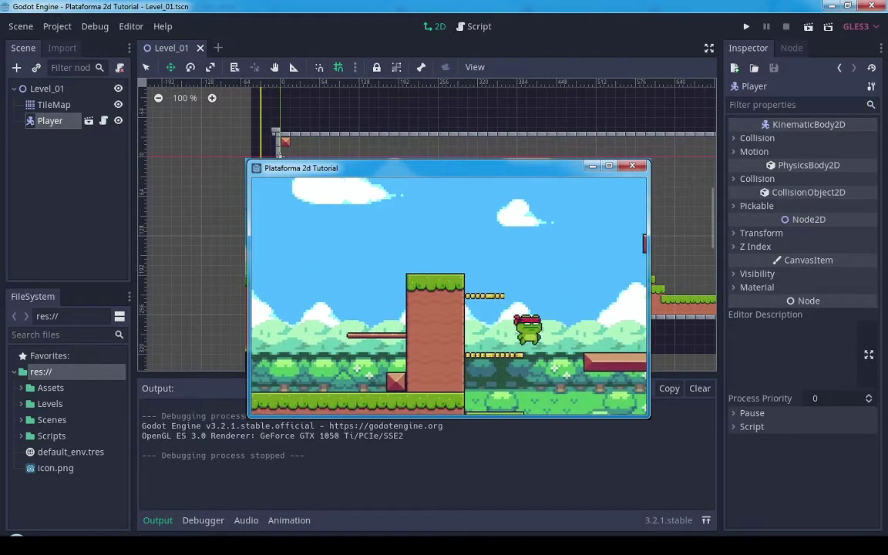
{"action": "key", "text": "space"}
{"action": "key", "text": "space"}
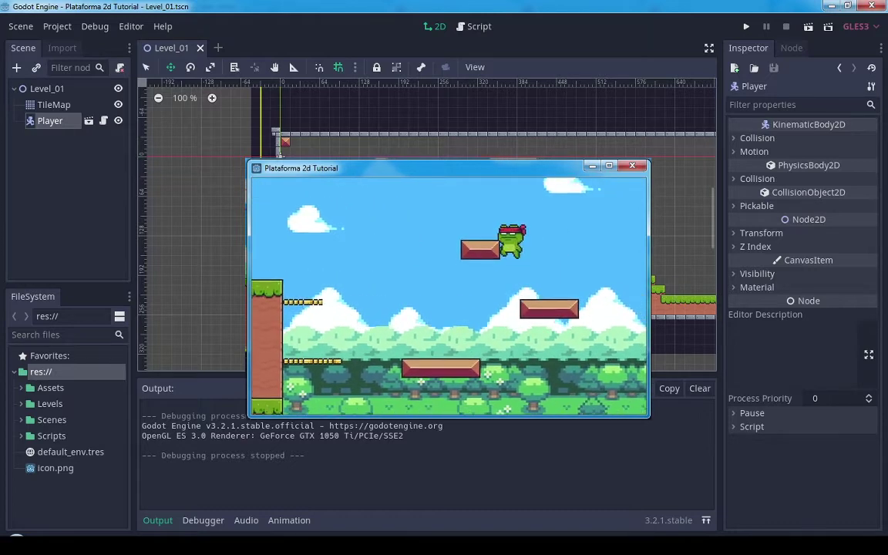
{"action": "key", "text": "space"}
{"action": "key", "text": "space"}
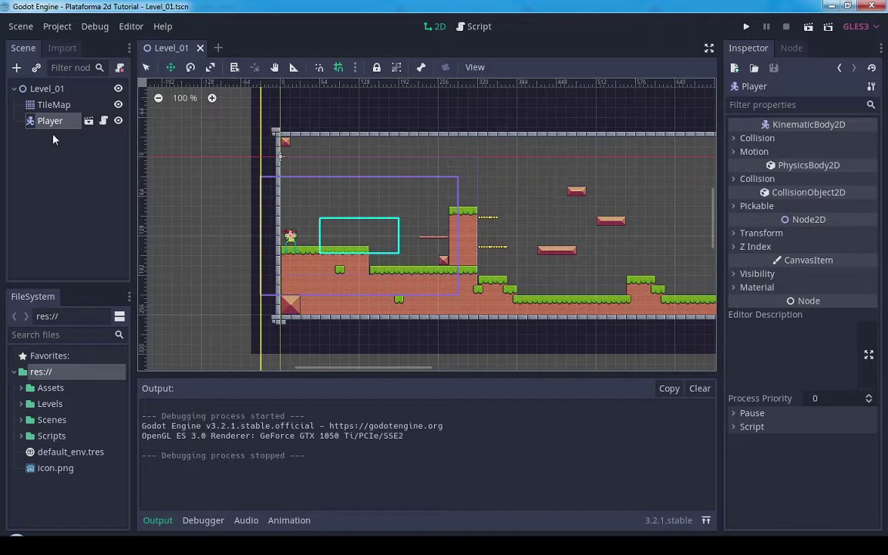
Add a ParallaxBackground child node to Level_01
{"action": "right_click", "coordinate": [47, 90]}
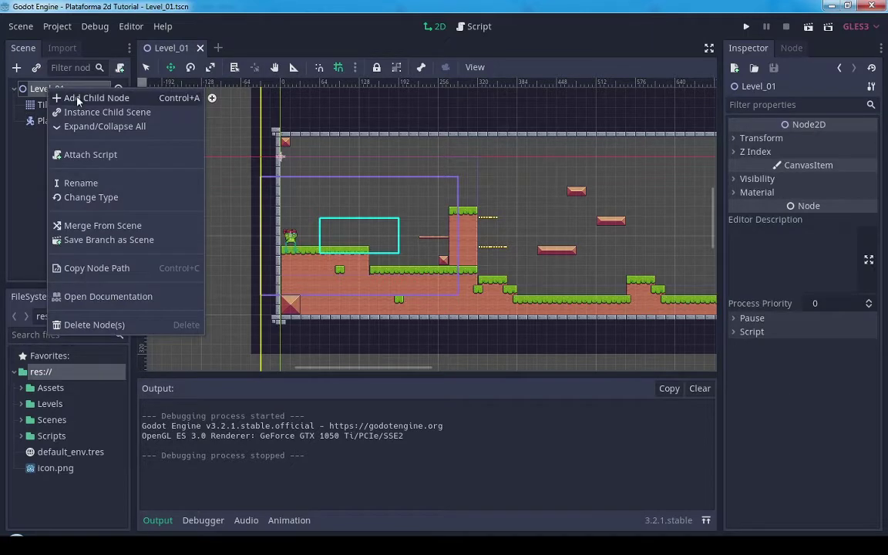
{"action": "left_click", "coordinate": [69, 94]}
{"action": "type", "text": "par"}
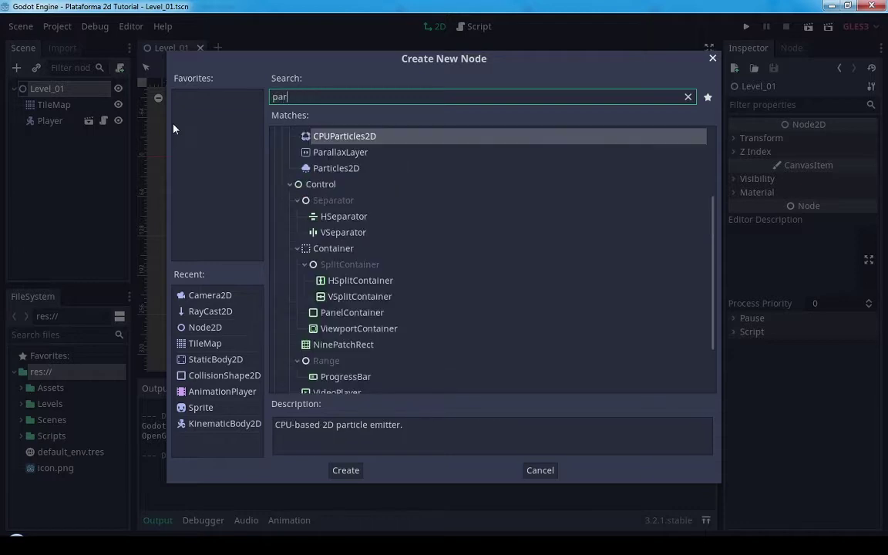
{"action": "type", "text": "a"}
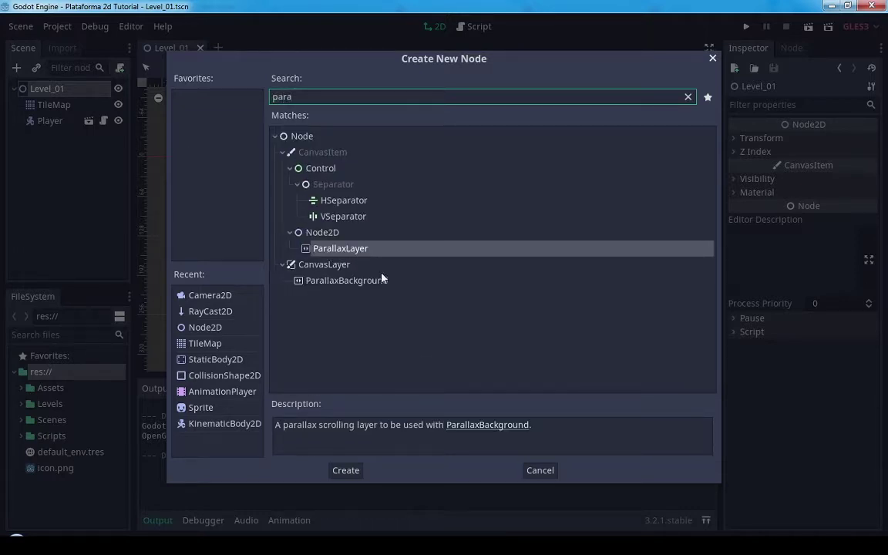
{"action": "double_click", "coordinate": [360, 282]}
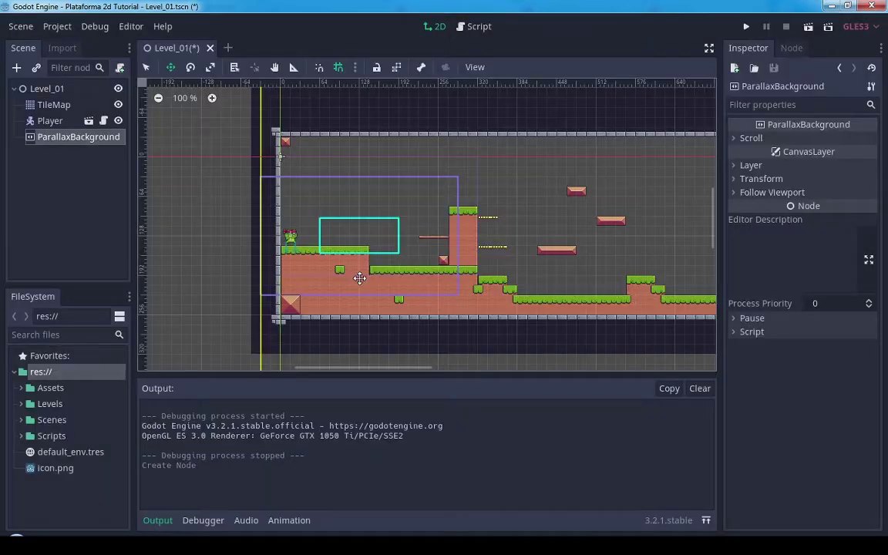
Add a ParallaxLayer, nest it under ParallaxBackground, and save the scene
{"action": "right_click", "coordinate": [55, 90]}
{"action": "left_click", "coordinate": [90, 96]}
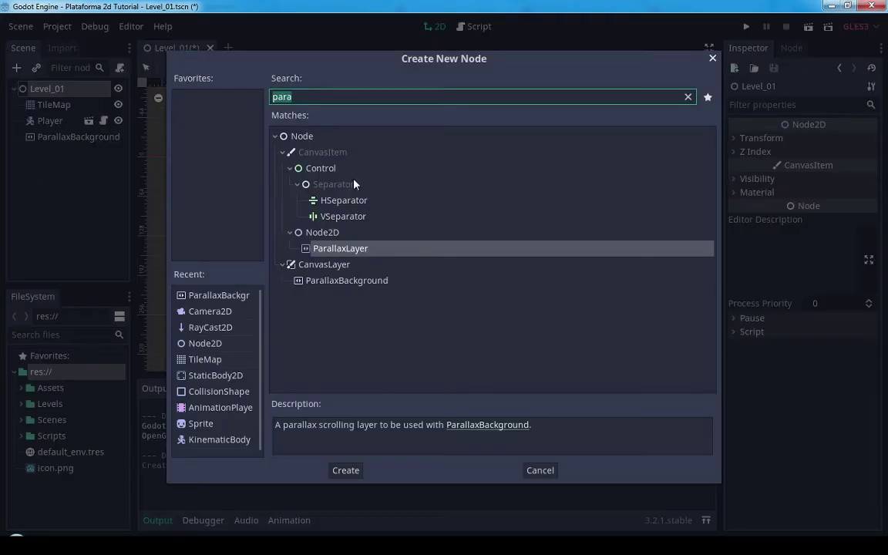
{"action": "double_click", "coordinate": [342, 248]}
{"action": "mouse_move", "coordinate": [53, 152]}
{"action": "left_mouse_down"}
{"action": "mouse_move", "coordinate": [62, 140]}
{"action": "mouse_move", "coordinate": [85, 140]}
{"action": "left_mouse_up"}
{"action": "left_click", "coordinate": [74, 141]}
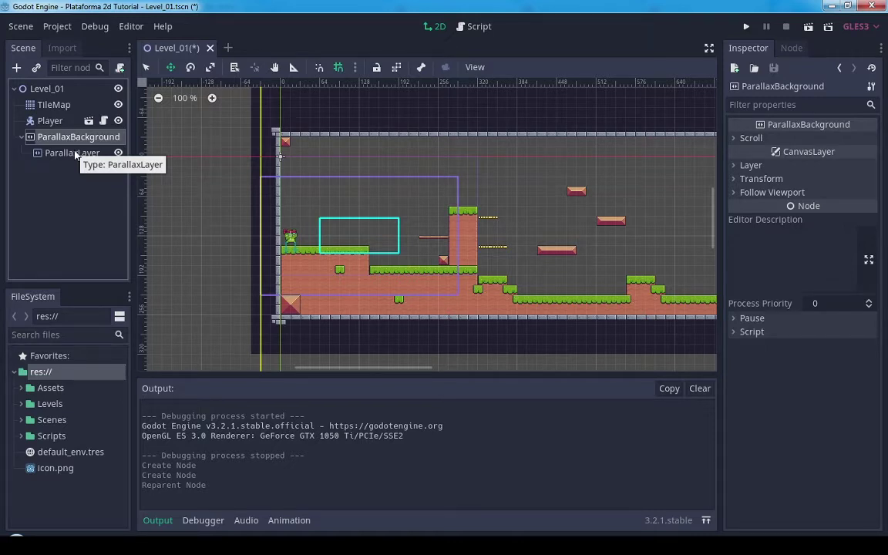
{"action": "key", "text": "ctrl+s"}
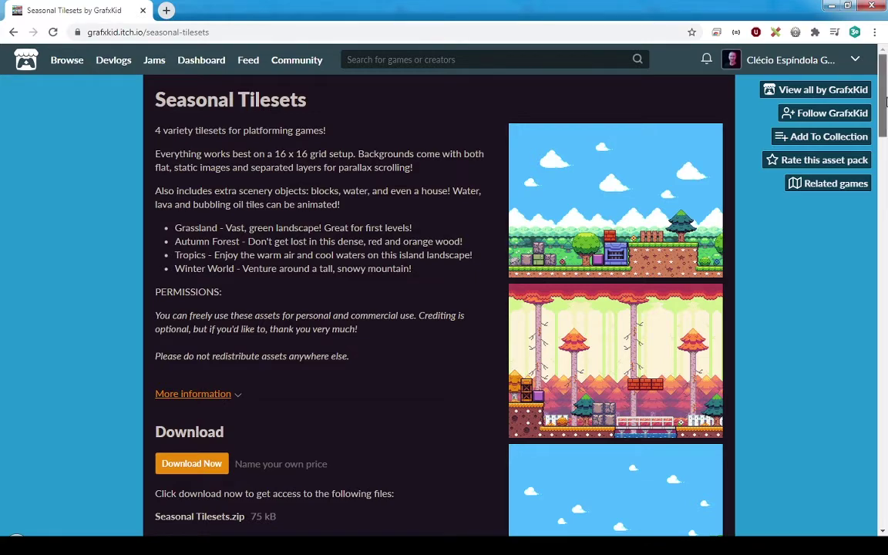
Open the asset creator's itch.io profile in a new tab and view it
{"action": "scroll", "coordinate": [886, 170], "scroll_direction": "down", "scroll_amount": 5}
{"action": "scroll", "coordinate": [694, 231], "scroll_direction": "up", "scroll_amount": 1}
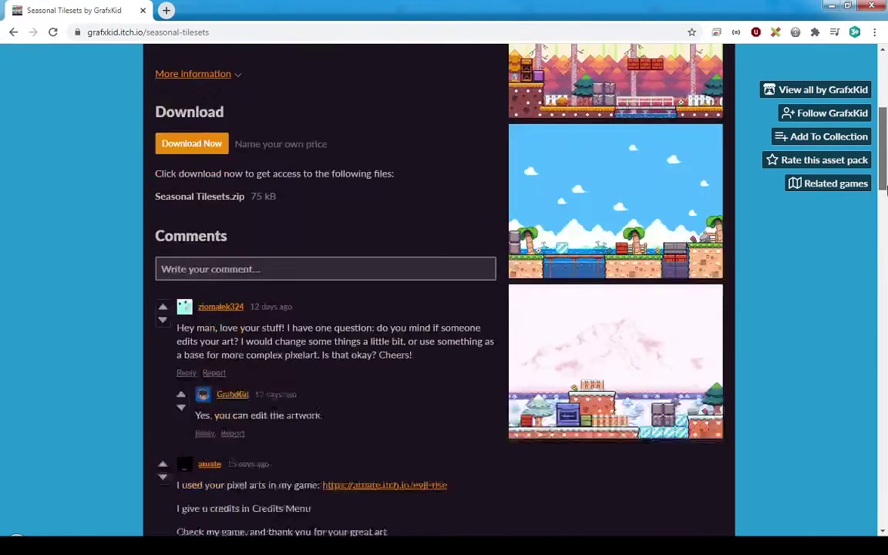
{"action": "scroll", "coordinate": [385, 262], "scroll_direction": "down", "scroll_amount": 2}
{"action": "right_click", "coordinate": [236, 295]}
{"action": "left_click", "coordinate": [264, 303]}
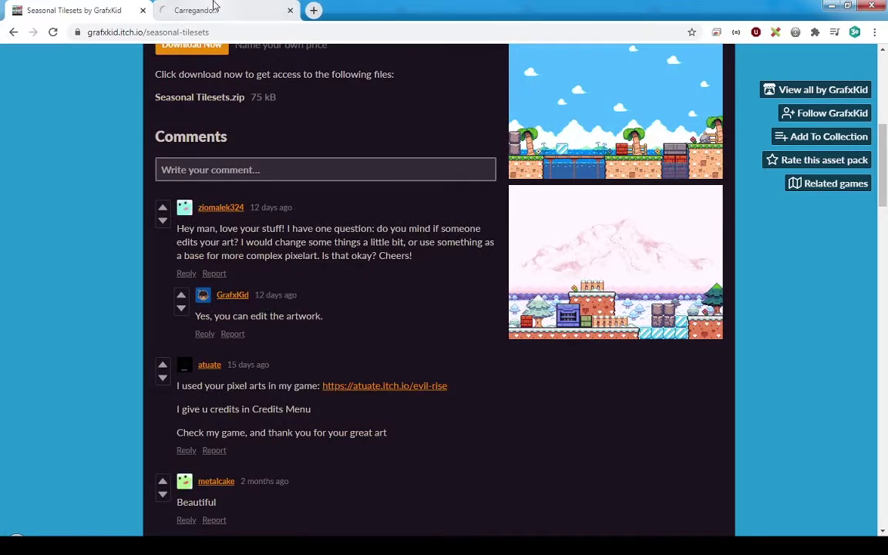
{"action": "left_click", "coordinate": [212, 10]}
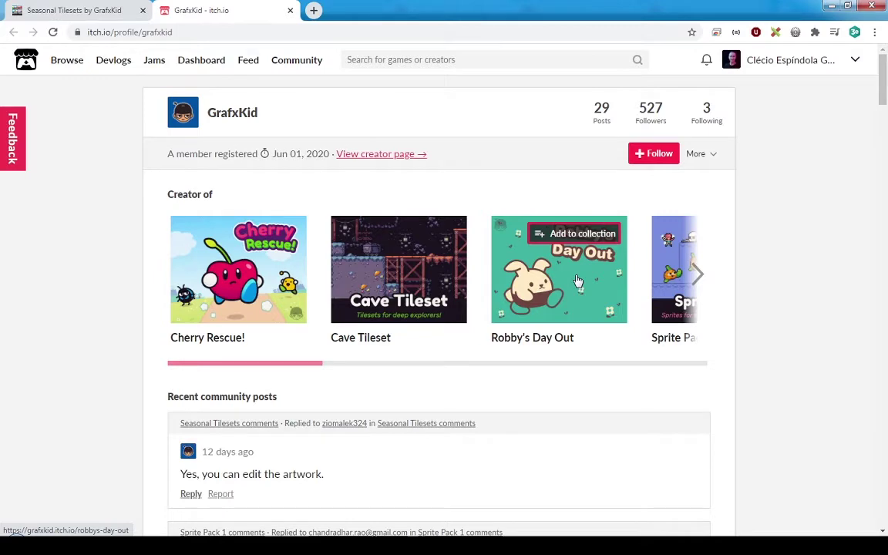
Browse through the creator's other packs, then return to the Seasonal Tilesets page
{"action": "left_click", "coordinate": [696, 275]}
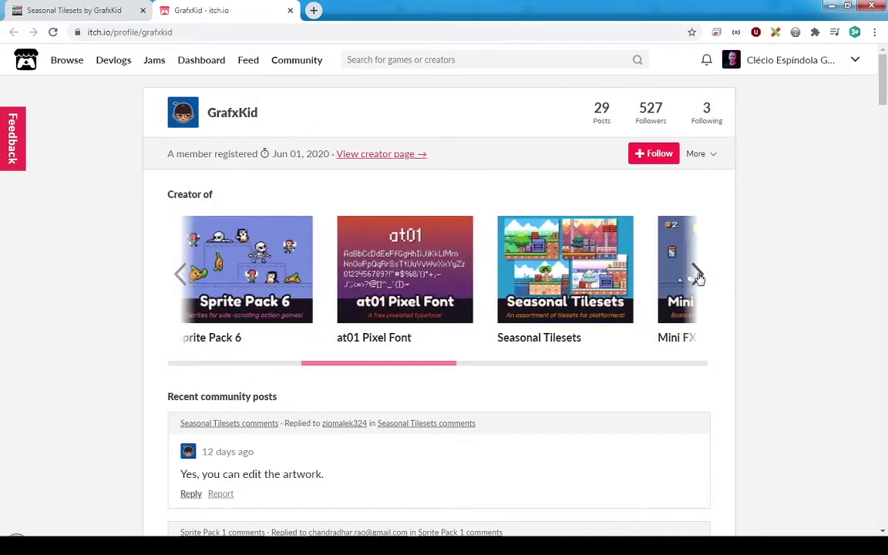
{"action": "left_click", "coordinate": [697, 275]}
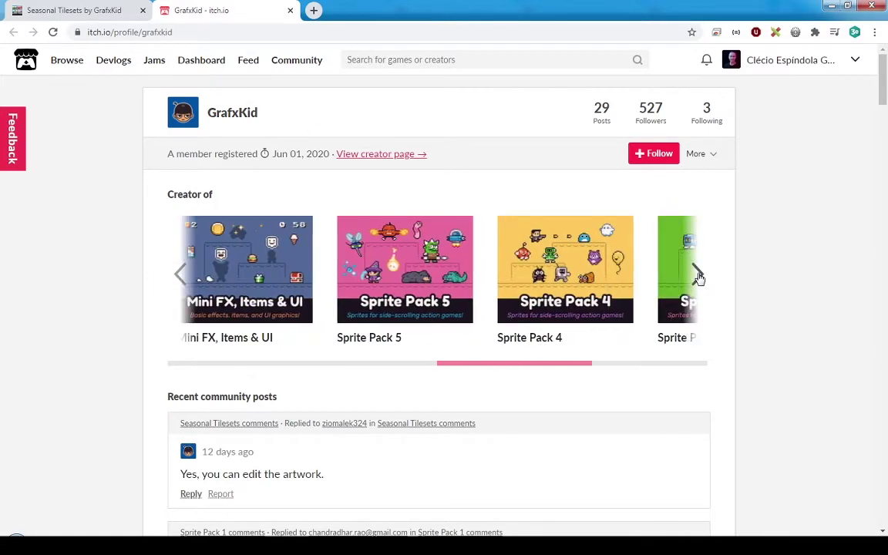
{"action": "left_click", "coordinate": [697, 276]}
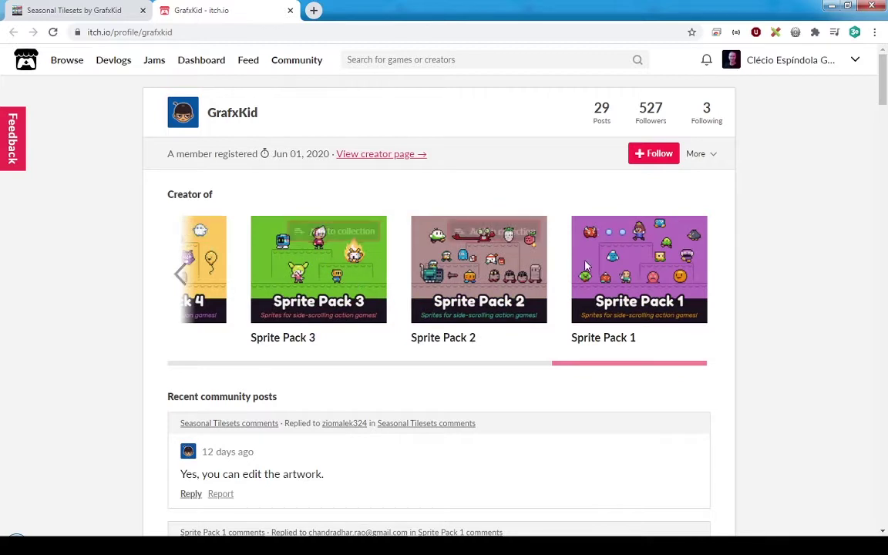
{"action": "left_click", "coordinate": [98, 10]}
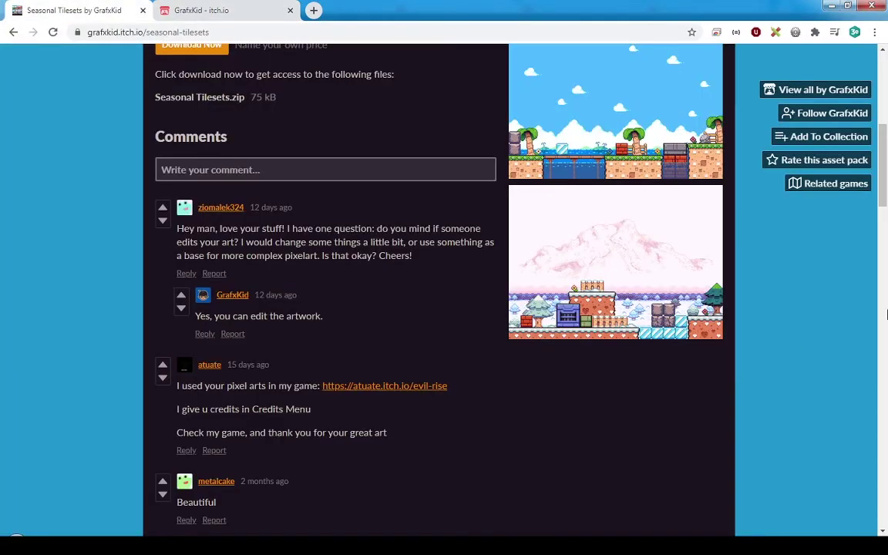
{"action": "left_click_drag", "start_coordinate": [883, 202], "coordinate": [880, 135]}
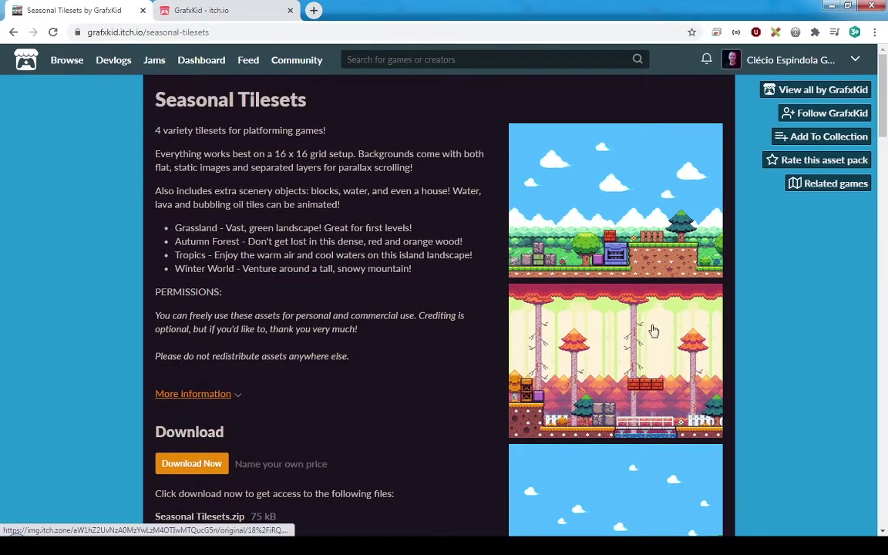
Review the Seasonal Tilesets pay-what-you-want download offer, then close it
{"action": "left_click", "coordinate": [186, 468]}
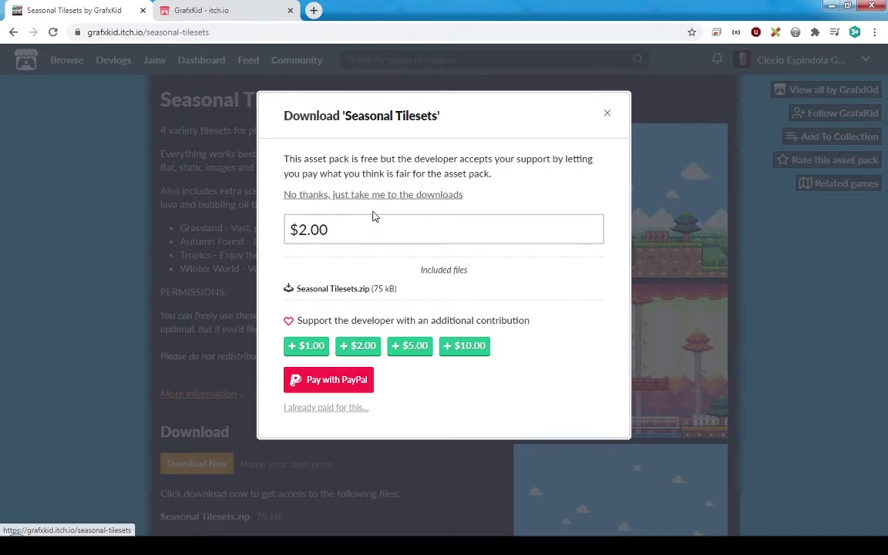
{"action": "left_click", "coordinate": [608, 114]}
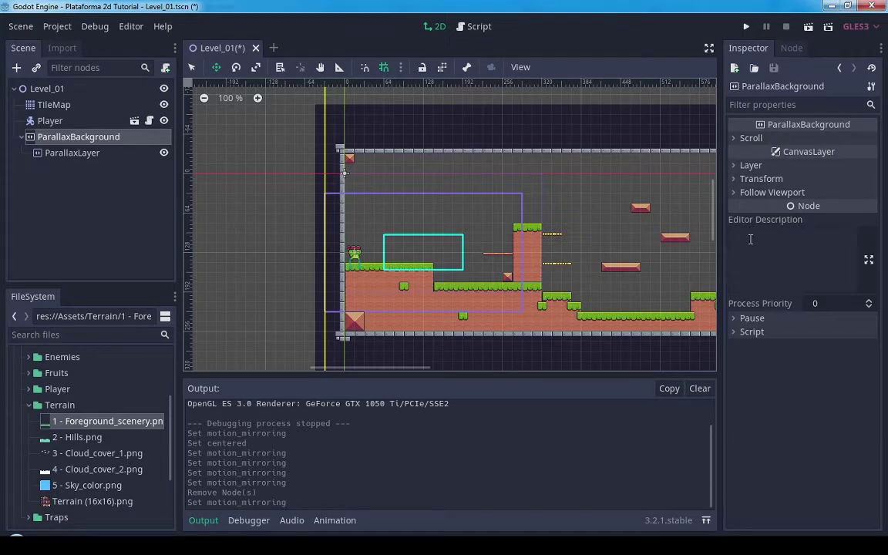
Create a Sprite node under ParallaxLayer by searching 'spr' in the node list
{"action": "left_click", "coordinate": [68, 155]}
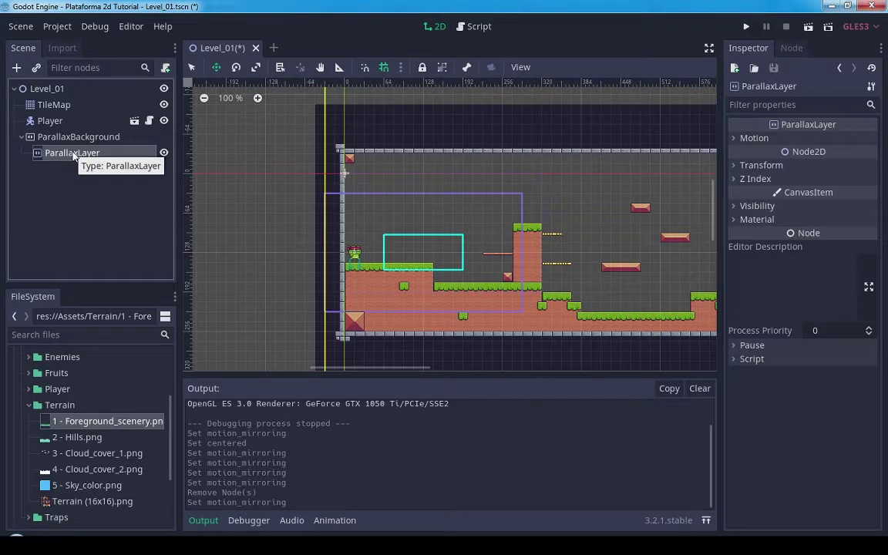
{"action": "right_click", "coordinate": [73, 154]}
{"action": "left_click", "coordinate": [100, 162]}
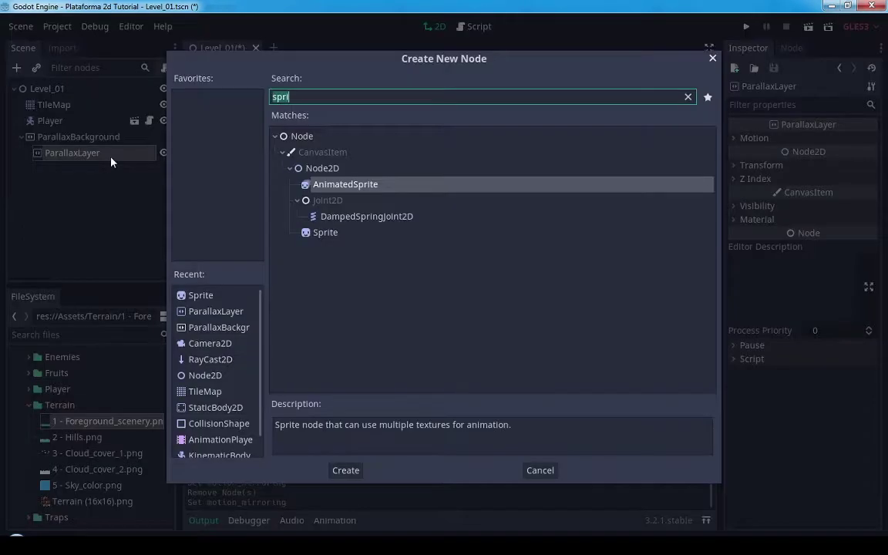
{"action": "key", "text": "BackSpace"}
{"action": "type", "text": "spr"}
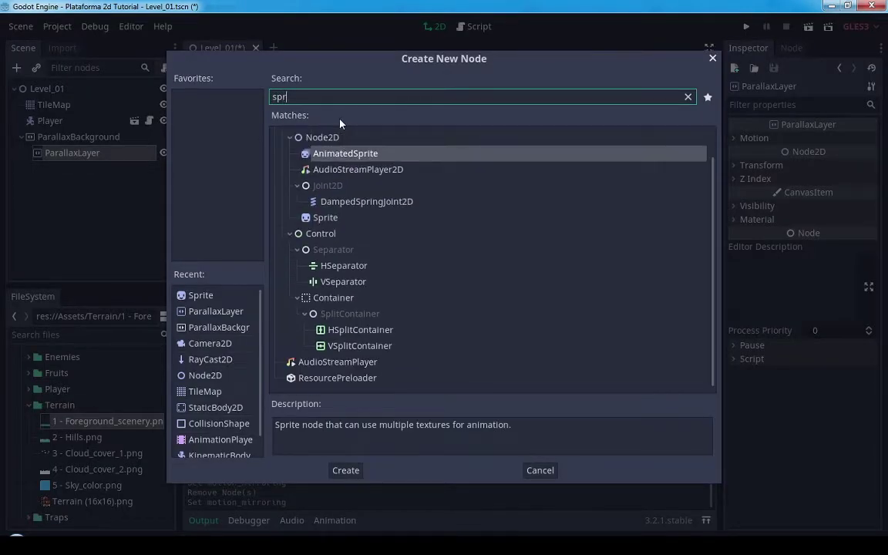
{"action": "double_click", "coordinate": [308, 217]}
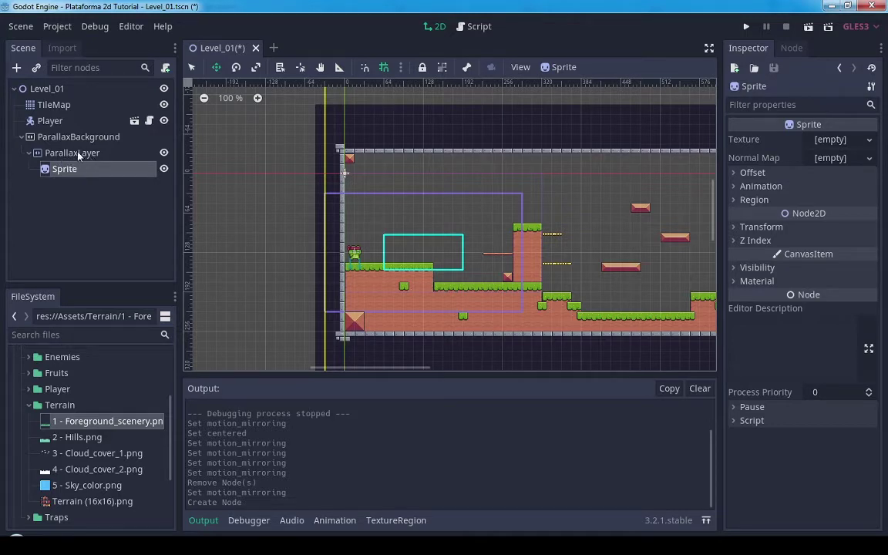
Set the Sprite's texture to 1 - Foreground_scenery.png and expand its Offset settings
{"action": "left_click_drag", "start_coordinate": [67, 421], "coordinate": [828, 145]}
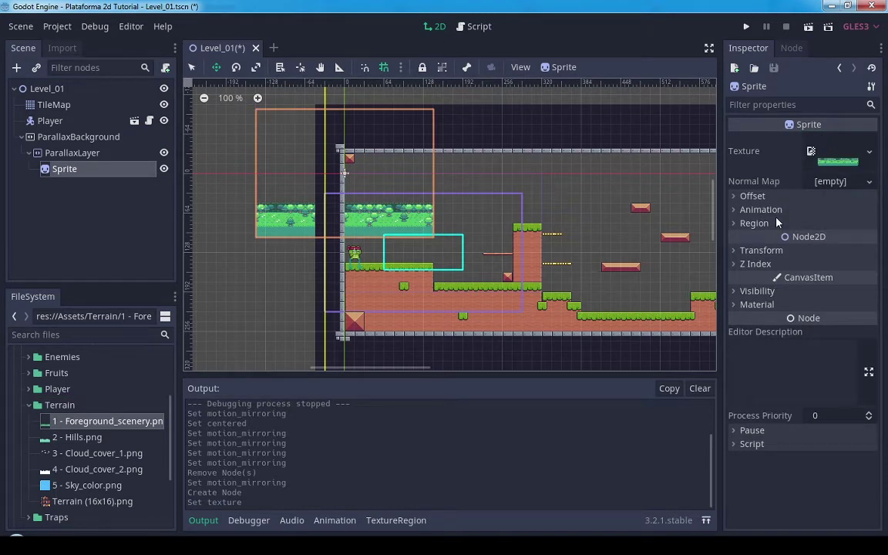
{"action": "left_click", "coordinate": [753, 196]}
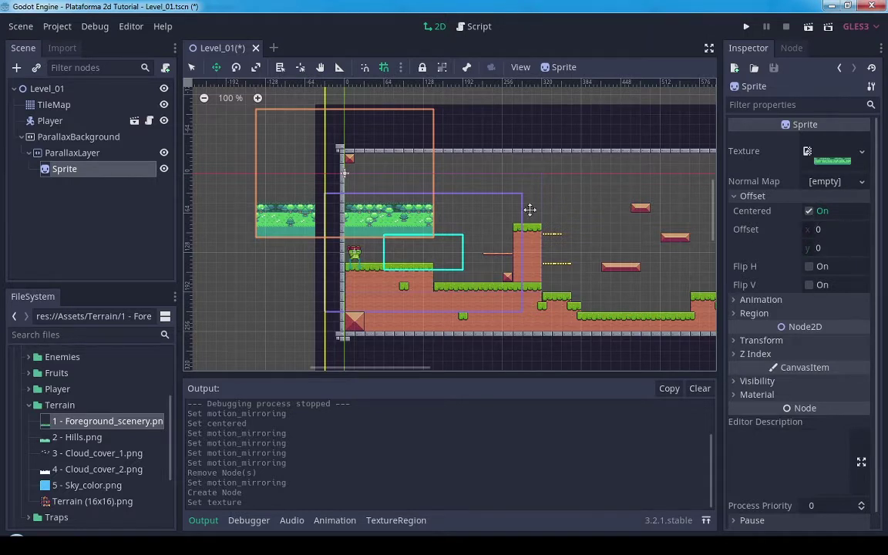
{"action": "left_click", "coordinate": [74, 156]}
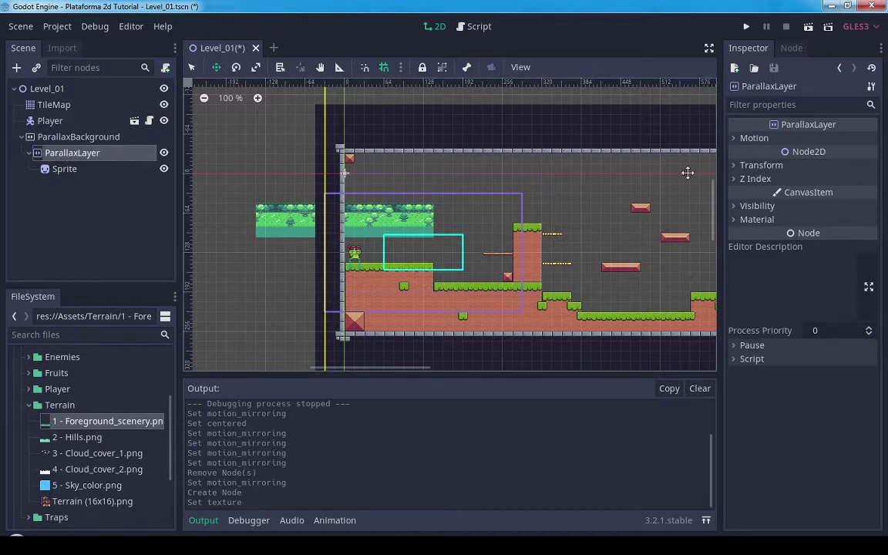
Playtest the level with the single scenery strip, then confirm the image is 288x208 pixels
{"action": "left_click", "coordinate": [755, 139]}
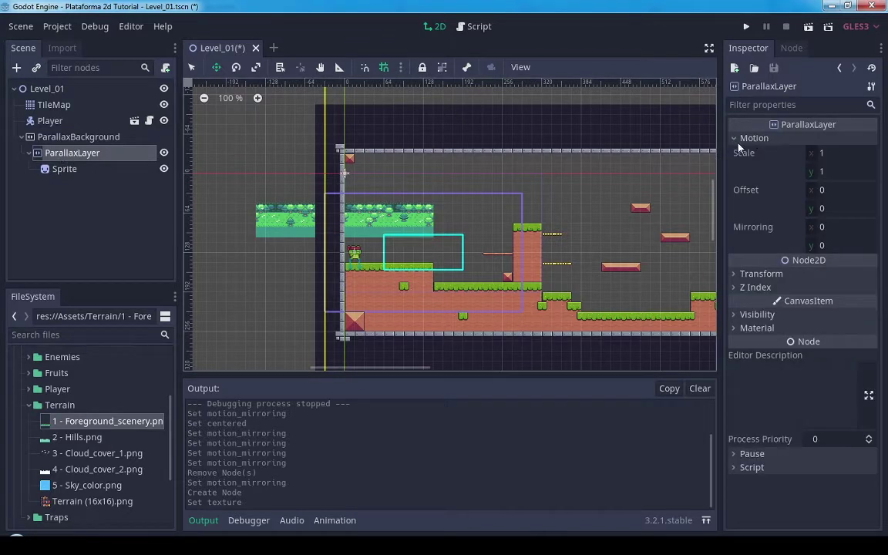
{"action": "left_click", "coordinate": [747, 27]}
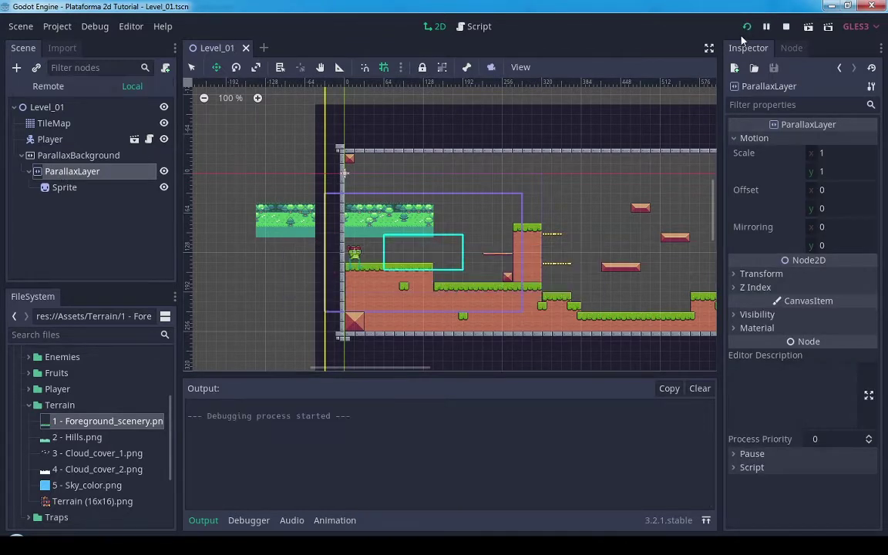
{"action": "key", "text": "Right"}
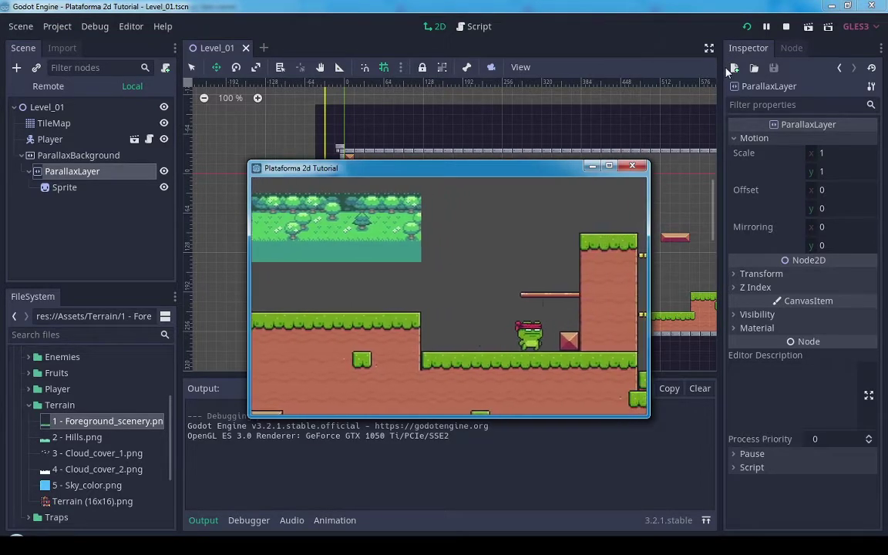
{"action": "key", "text": "Up"}
{"action": "key", "text": "Right"}
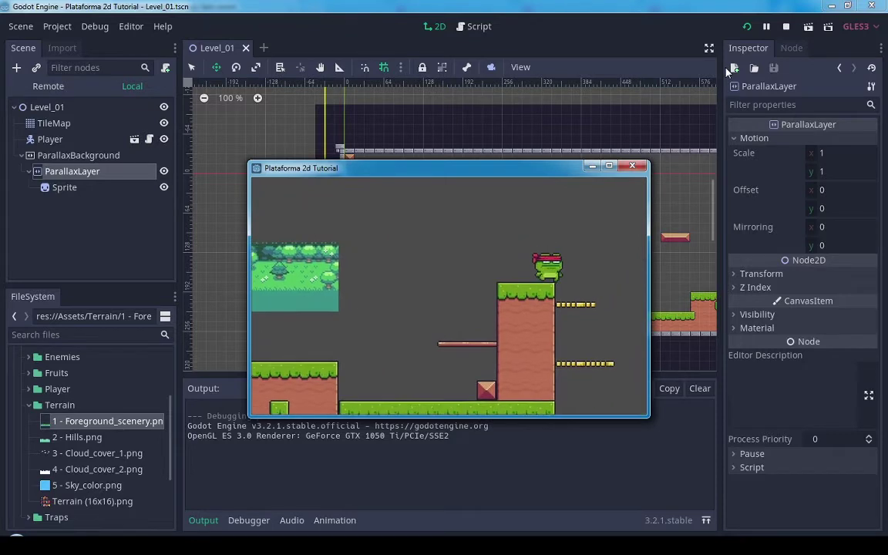
{"action": "left_click", "coordinate": [632, 165]}
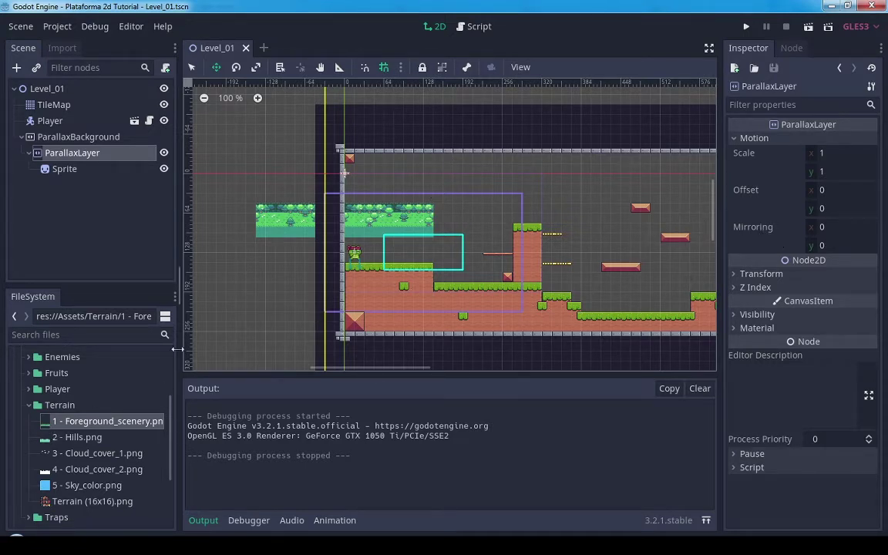
{"action": "left_click", "coordinate": [85, 420]}
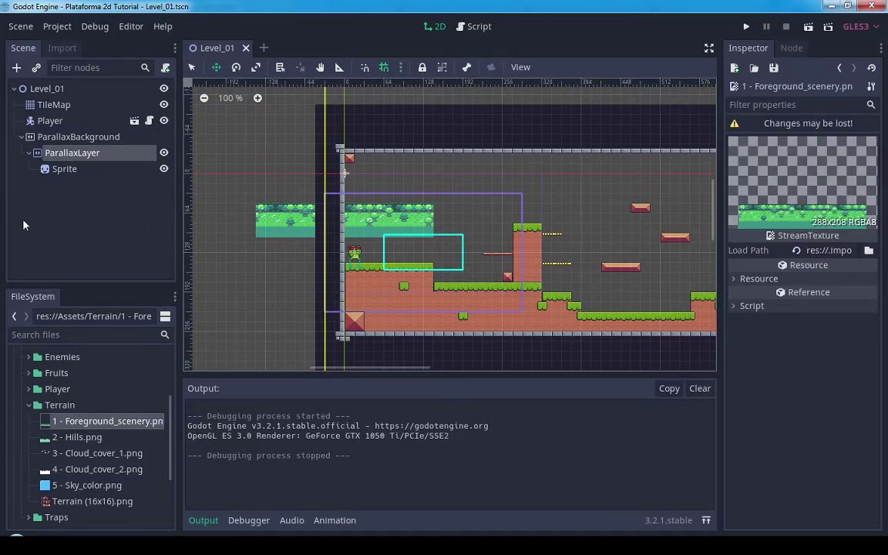
{"action": "left_click", "coordinate": [67, 155]}
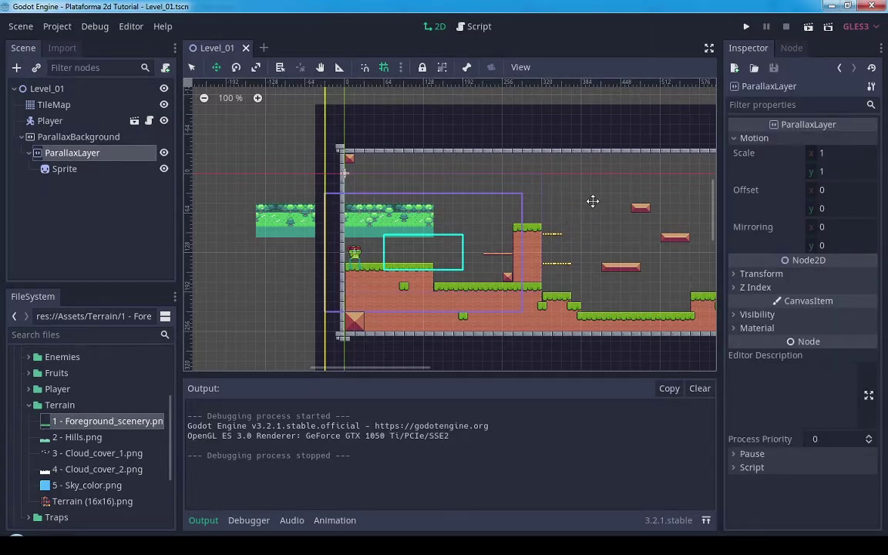
Set ParallaxLayer Mirroring x to 288 and playtest the horizontally repeating scenery strip
{"action": "left_click", "coordinate": [821, 229]}
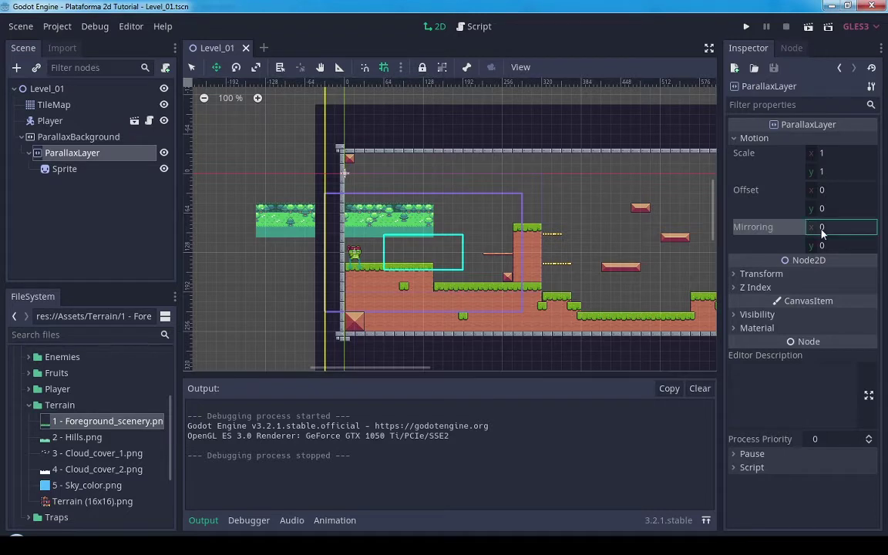
{"action": "type", "text": "288"}
{"action": "key", "text": "Return"}
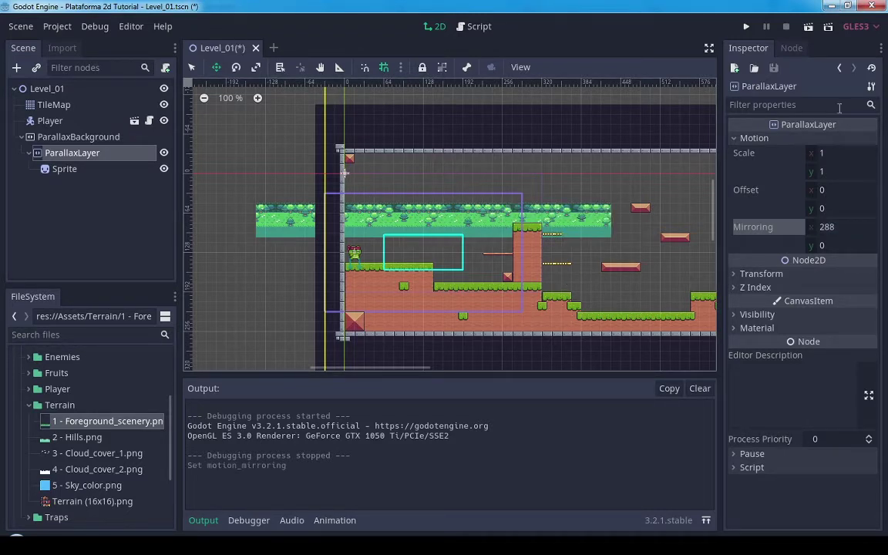
{"action": "left_click", "coordinate": [746, 27]}
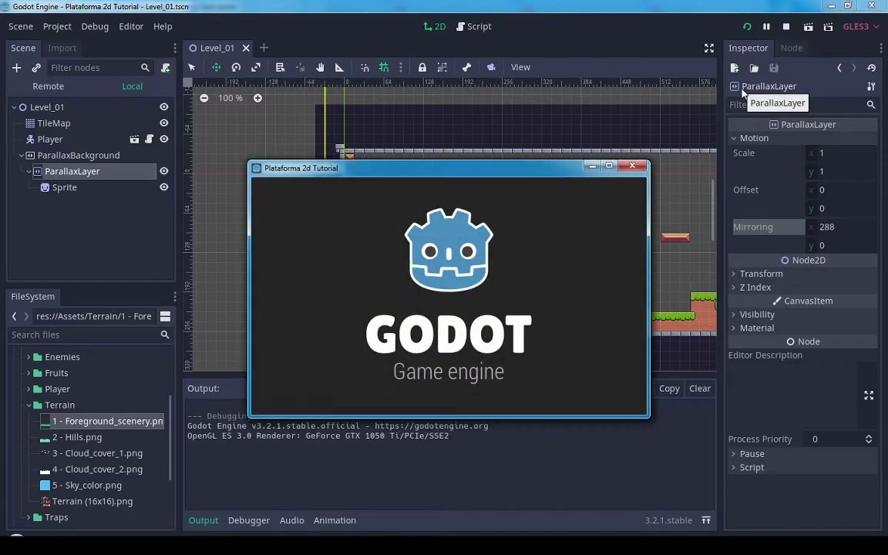
{"action": "key", "text": "Right"}
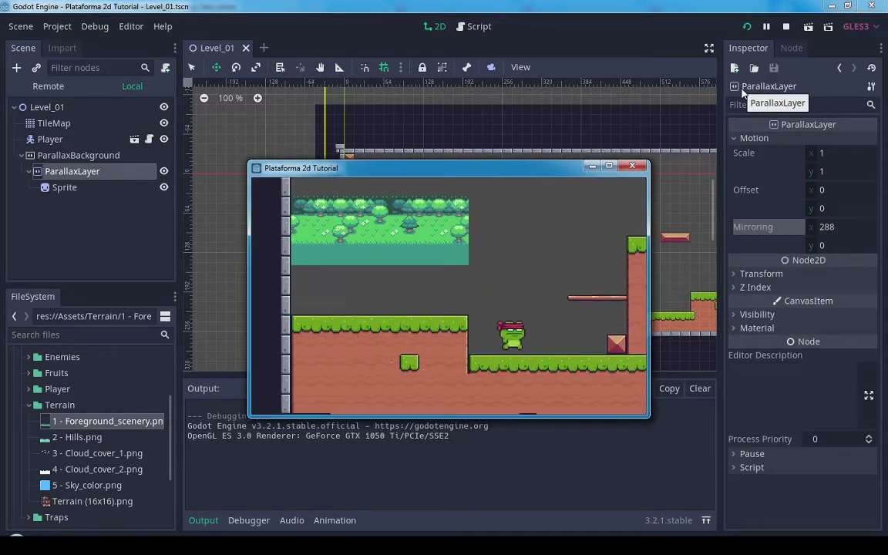
{"action": "key", "text": "space"}
{"action": "key", "text": "Right"}
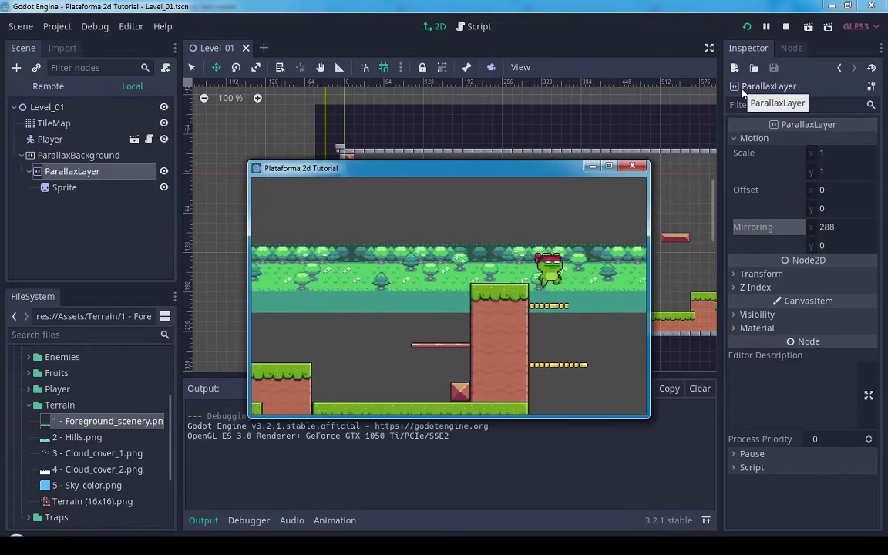
{"action": "key", "text": "Right"}
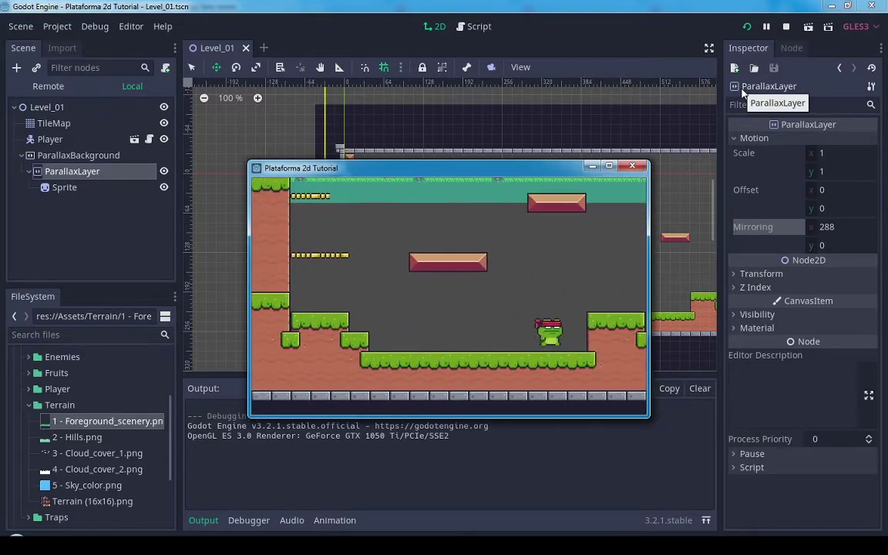
{"action": "key", "text": "space"}
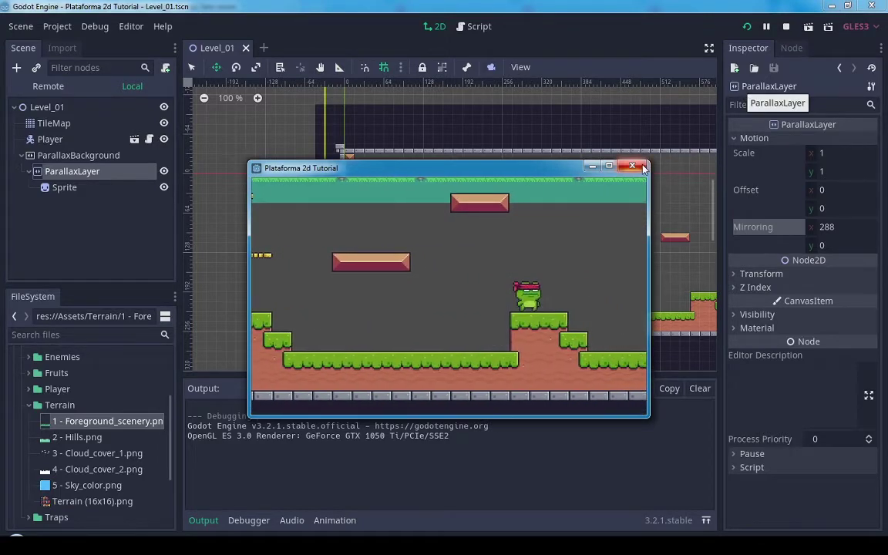
{"action": "left_click", "coordinate": [633, 165]}
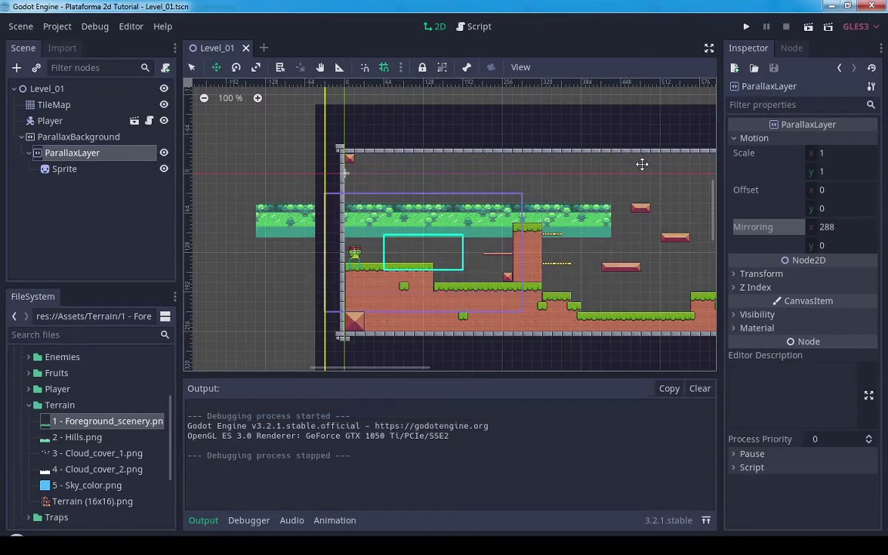
{"action": "left_click", "coordinate": [64, 172]}
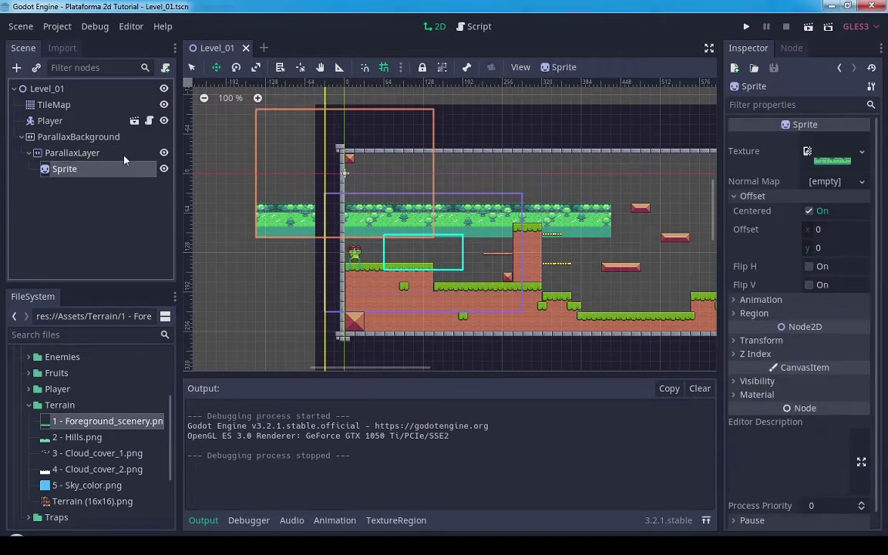
Uncheck the Sprite's Offset Centered option and playtest the repositioned scenery
{"action": "left_click", "coordinate": [809, 212]}
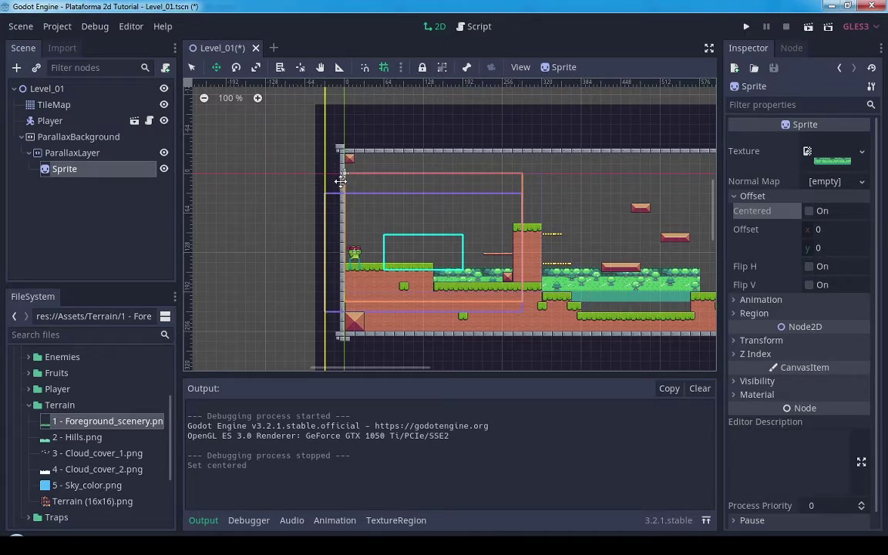
{"action": "left_click", "coordinate": [746, 26]}
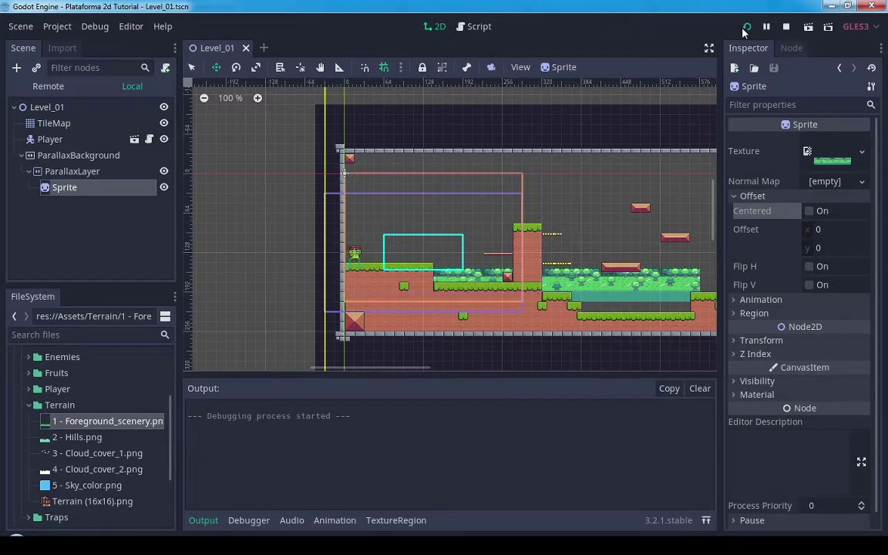
{"action": "key", "text": "Right"}
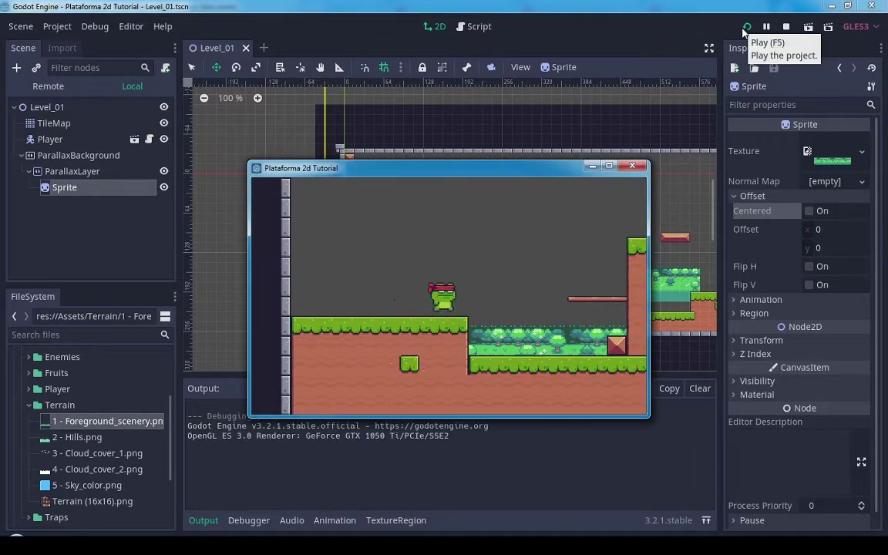
{"action": "key", "text": "space"}
{"action": "key", "text": "Right"}
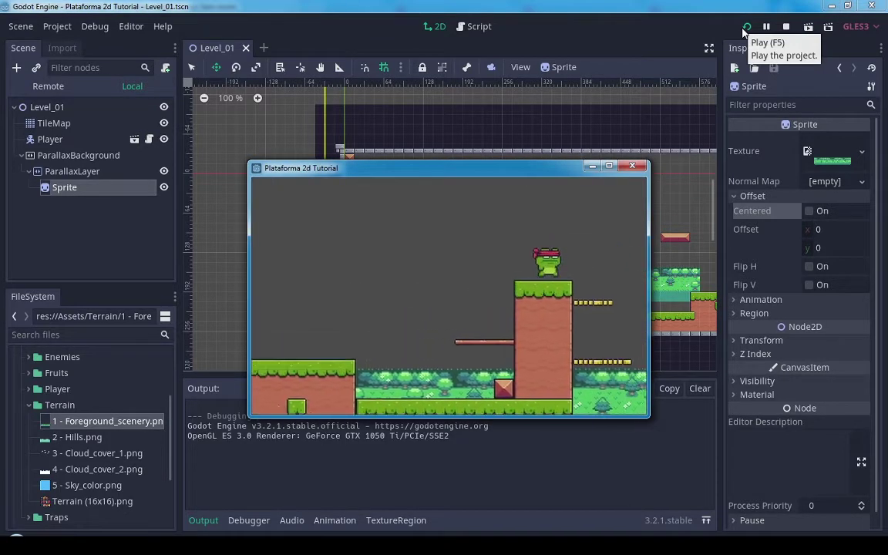
{"action": "key", "text": "Right"}
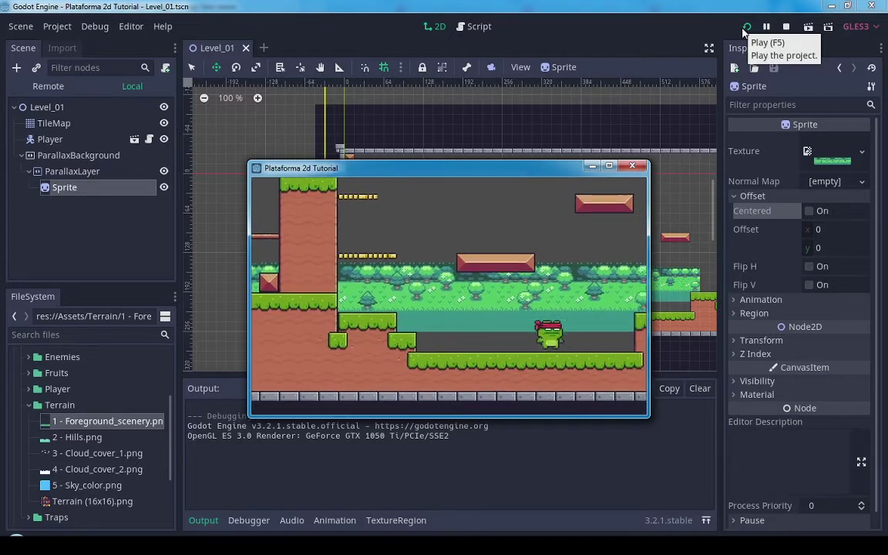
{"action": "key", "text": "Right"}
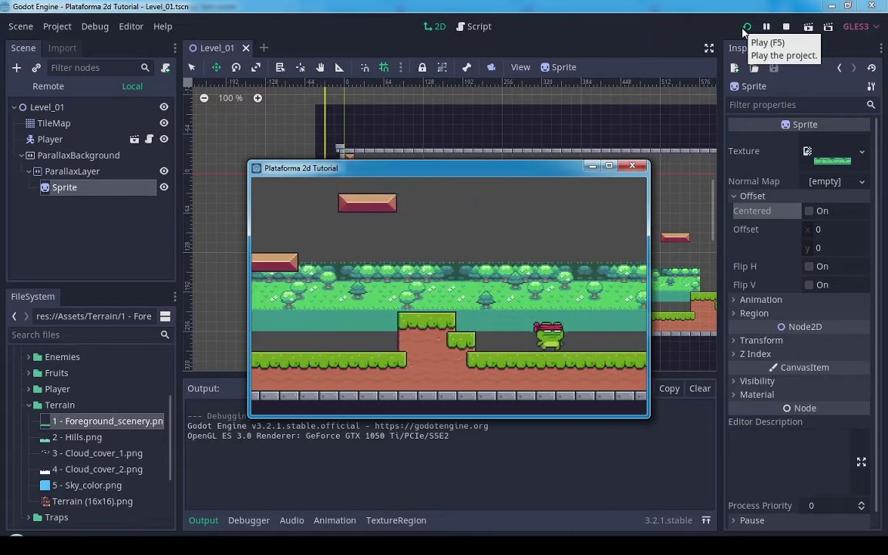
{"action": "key", "text": "Right"}
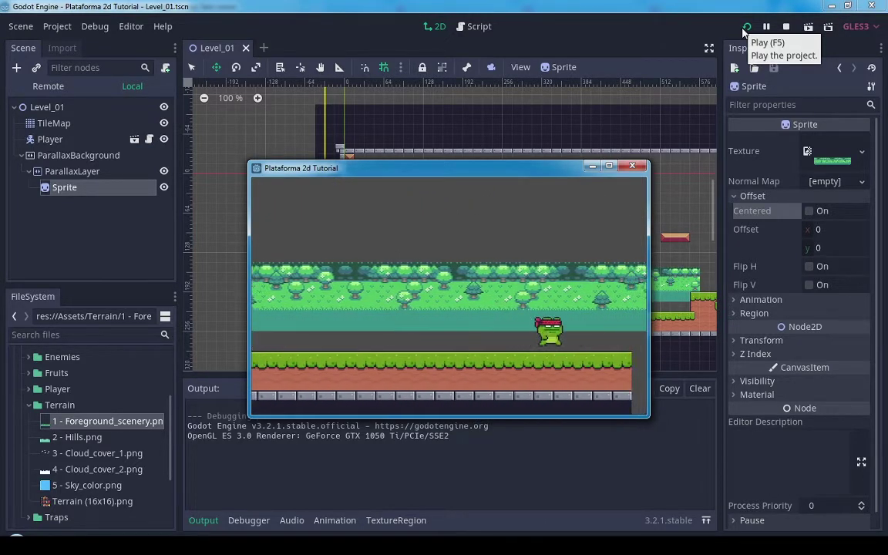
{"action": "left_click", "coordinate": [632, 165]}
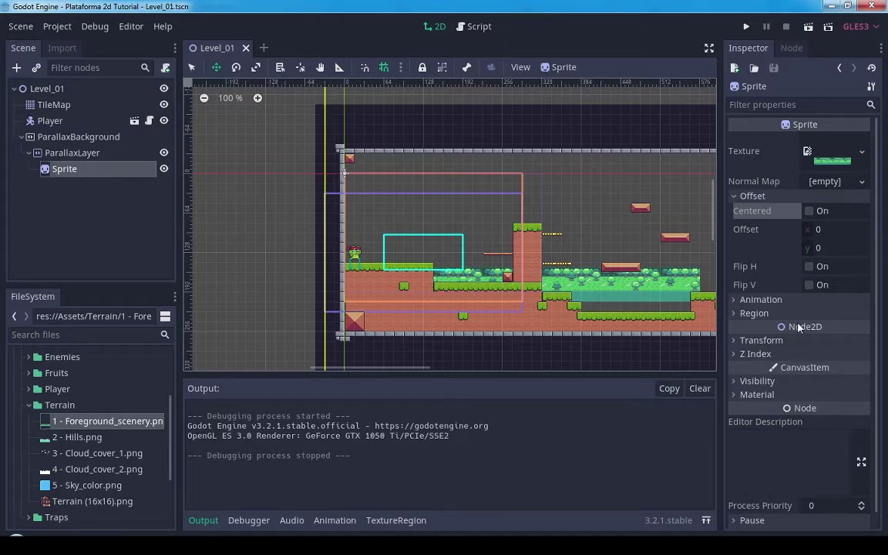
Scale the scenery Sprite to 2, 2 in its Transform settings
{"action": "left_click", "coordinate": [762, 340]}
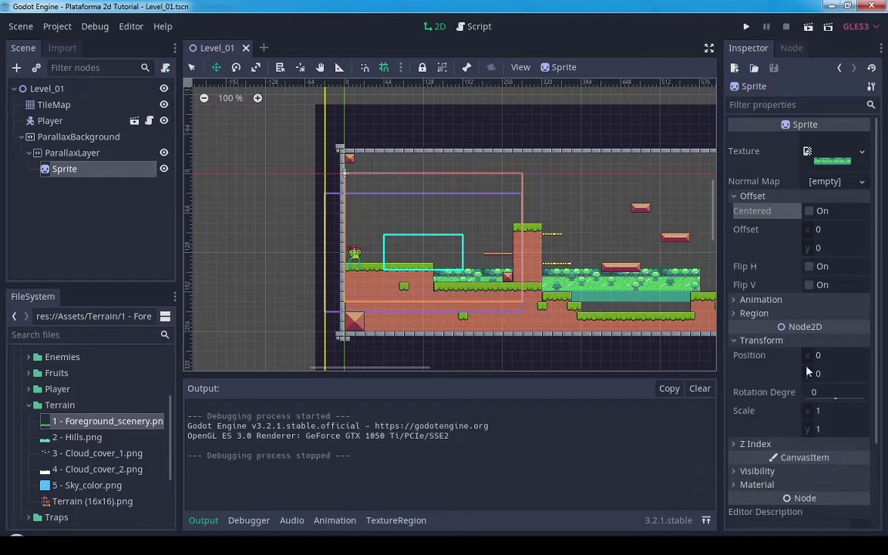
{"action": "left_click", "coordinate": [822, 410]}
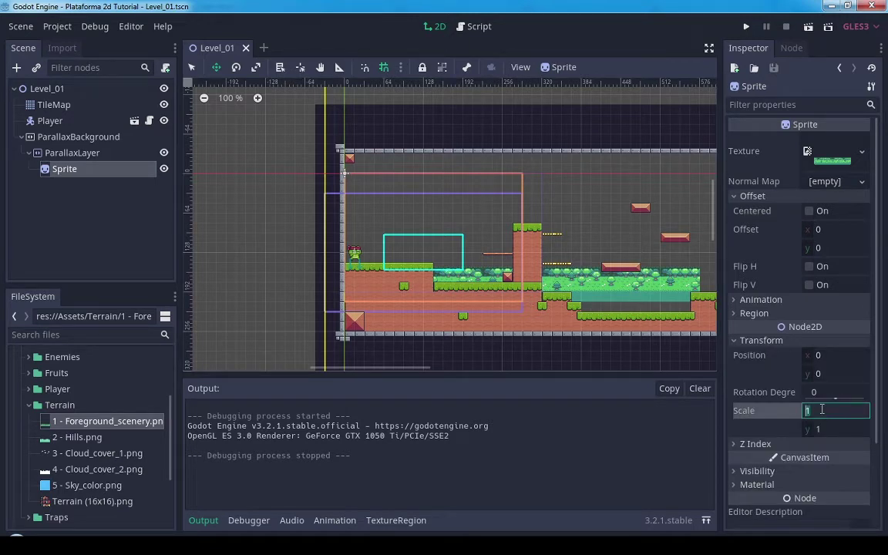
{"action": "type", "text": "2"}
{"action": "key", "text": "Tab"}
{"action": "type", "text": "2"}
{"action": "key", "text": "Return"}
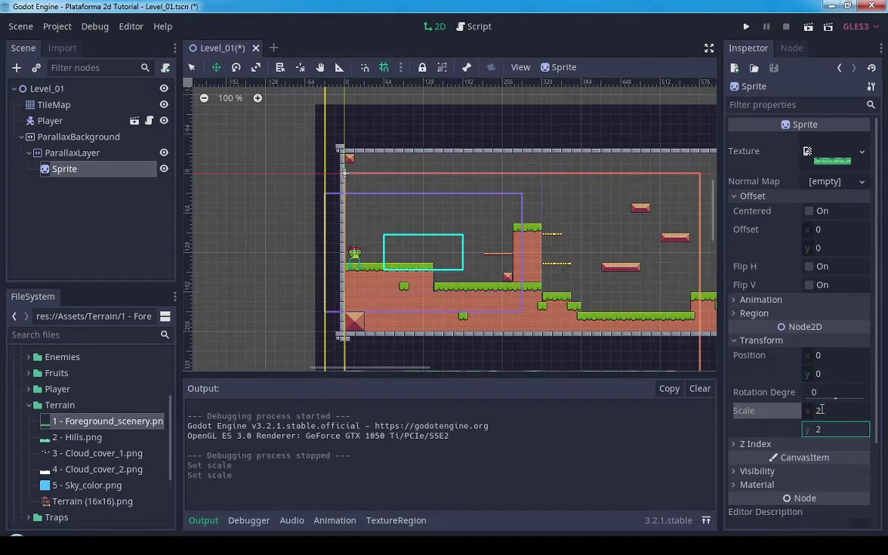
{"action": "middle_click_drag", "start_coordinate": [481, 276], "coordinate": [485, 217]}
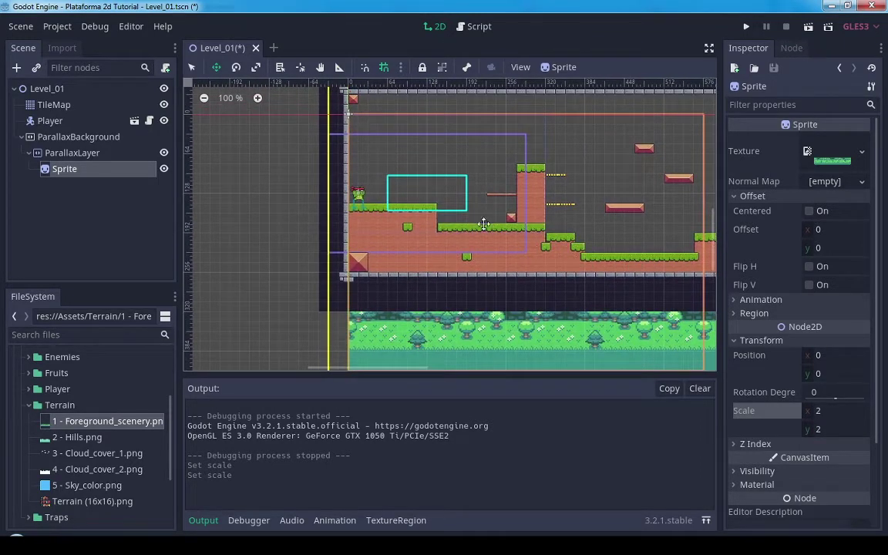
Try Sprite Position y values of -150 and -170
{"action": "left_click", "coordinate": [820, 373]}
{"action": "type", "text": "-150"}
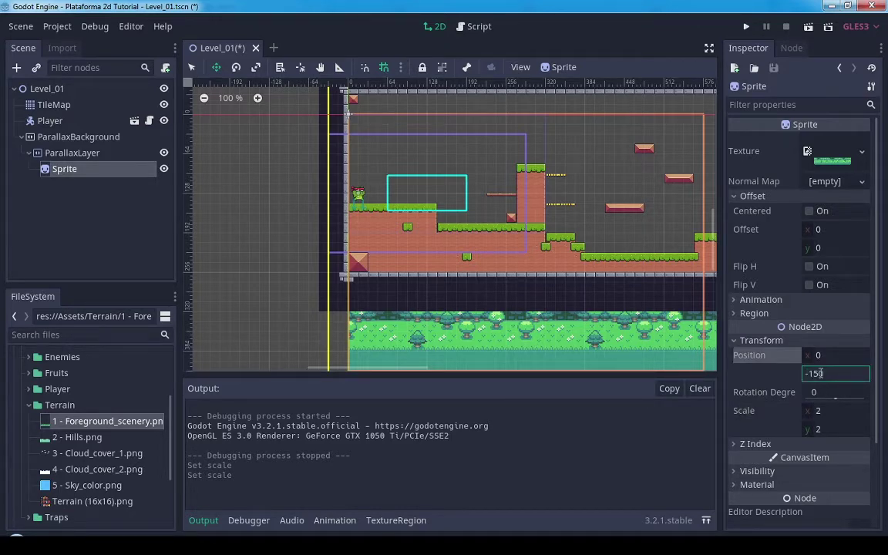
{"action": "key", "text": "Return"}
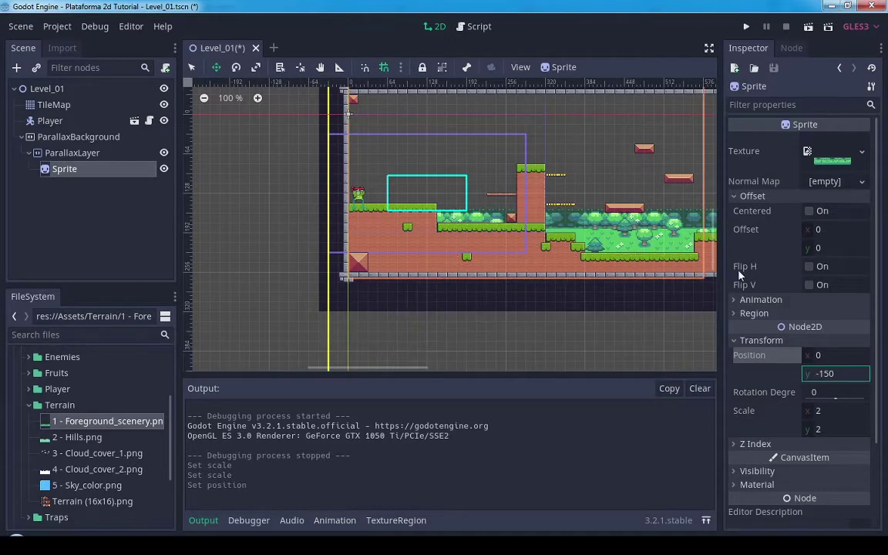
{"action": "scroll", "coordinate": [592, 261], "scroll_direction": "up", "scroll_amount": 3}
{"action": "scroll", "coordinate": [593, 262], "scroll_direction": "left", "scroll_amount": 2, "text": "shift"}
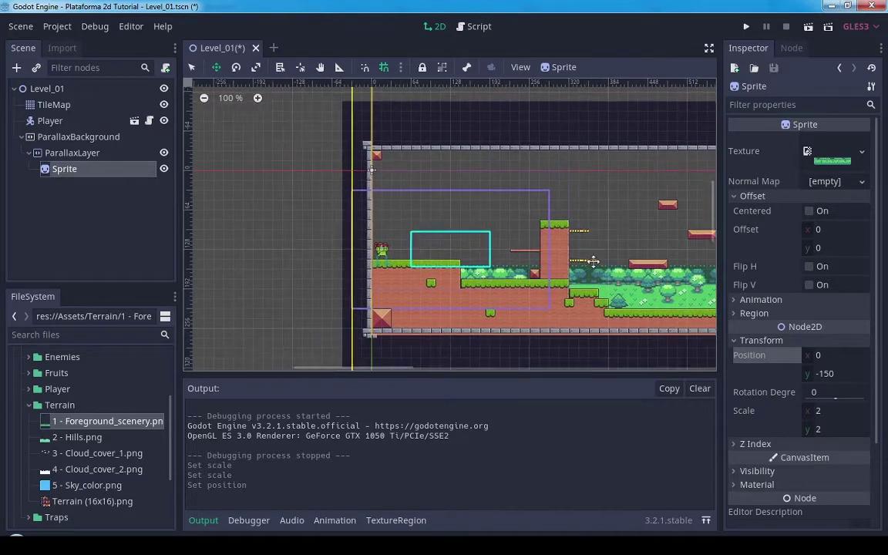
{"action": "scroll", "coordinate": [593, 261], "scroll_direction": "right", "scroll_amount": 1, "text": "shift"}
{"action": "left_click", "coordinate": [824, 372]}
{"action": "type", "text": "-1"}
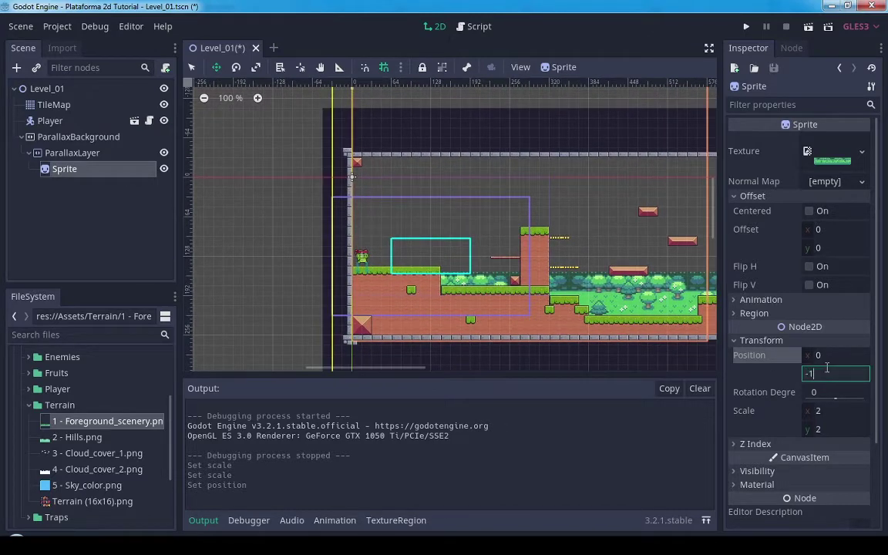
{"action": "key", "text": "Return"}
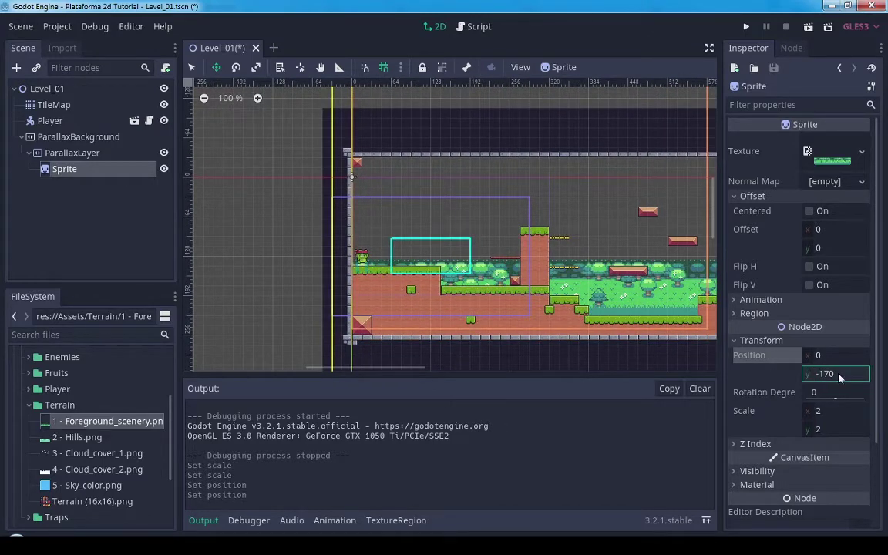
After testing -150 and -140, settle the Sprite's Position y at -160
{"action": "left_click", "coordinate": [838, 373]}
{"action": "type", "text": "-15"}
{"action": "type", "text": "0"}
{"action": "key", "text": "Return"}
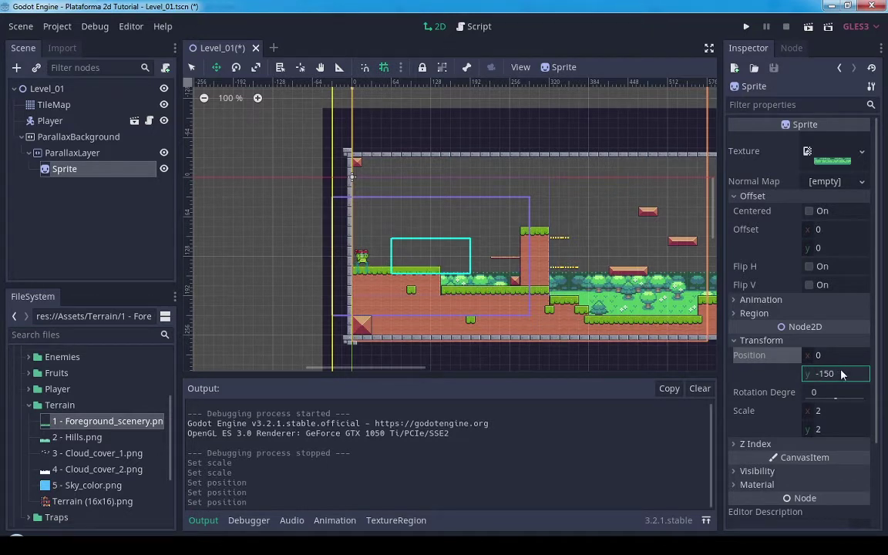
{"action": "left_click", "coordinate": [840, 374]}
{"action": "type", "text": "-140"}
{"action": "key", "text": "Return"}
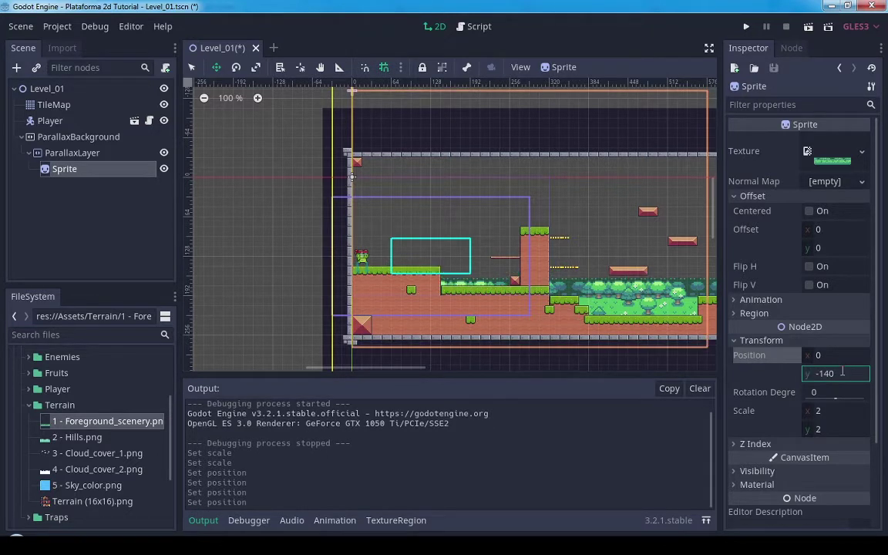
{"action": "left_click", "coordinate": [842, 373]}
{"action": "type", "text": "-1"}
{"action": "key", "text": "Return"}
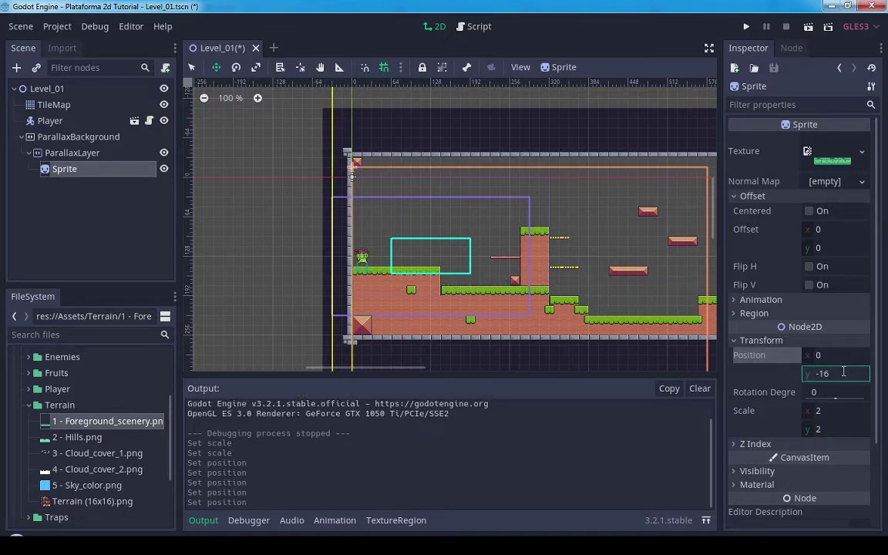
{"action": "left_click", "coordinate": [843, 372]}
{"action": "type", "text": "0"}
{"action": "key", "text": "Return"}
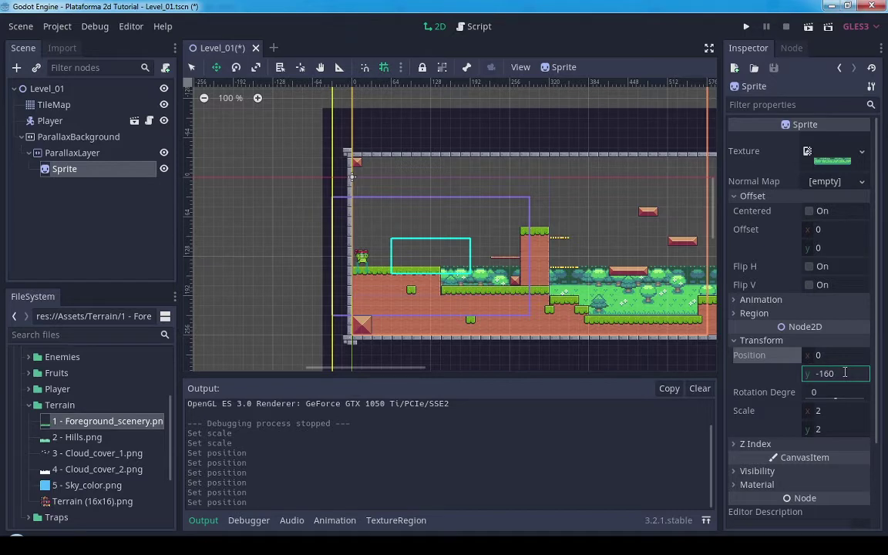
{"action": "mouse_move", "coordinate": [519, 274]}
{"action": "middle_mouse_down"}
{"action": "mouse_move", "coordinate": [602, 288]}
{"action": "mouse_move", "coordinate": [575, 289]}
{"action": "middle_mouse_up"}
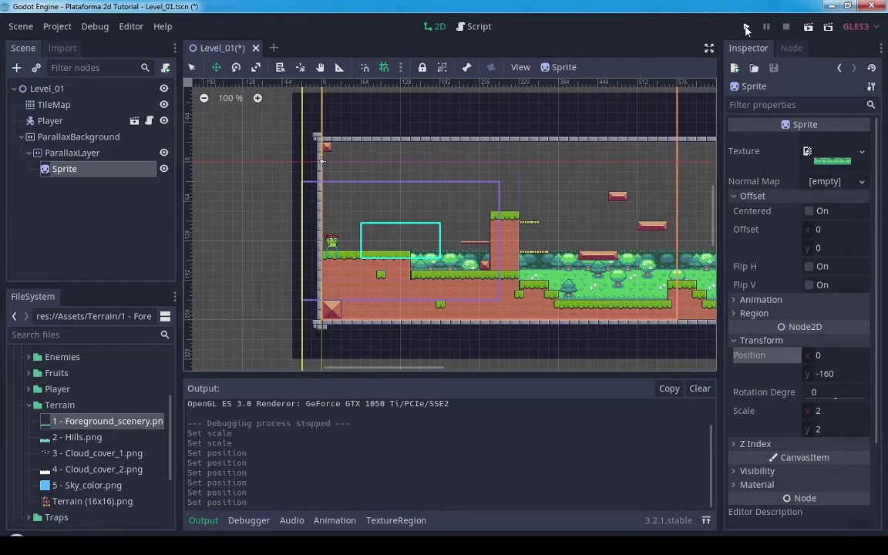
Play-test the level, walking and jumping the player to the right, then stop the game
{"action": "left_click", "coordinate": [746, 27]}
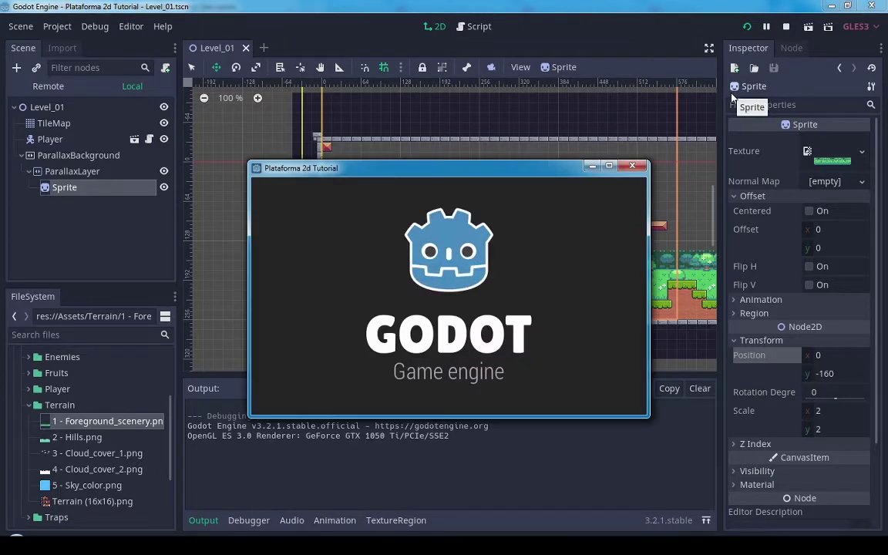
{"action": "key", "text": "Right"}
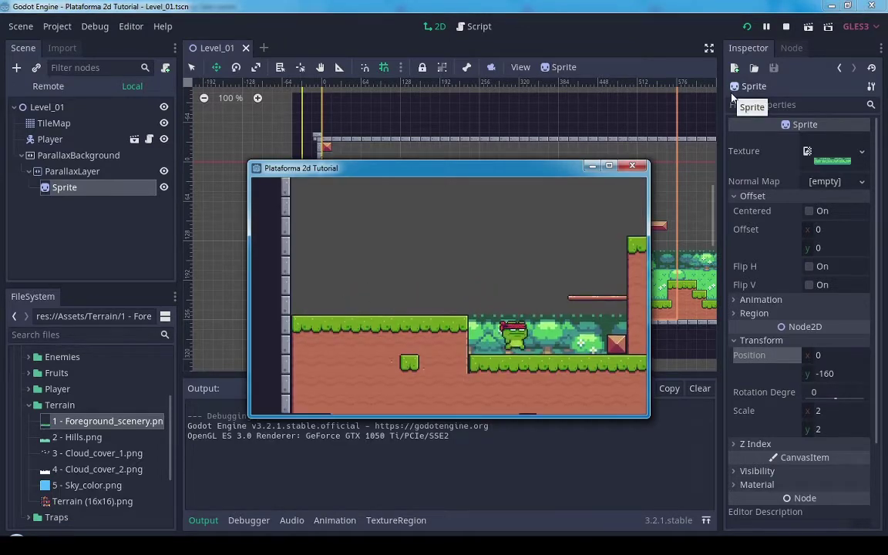
{"action": "key", "text": "space"}
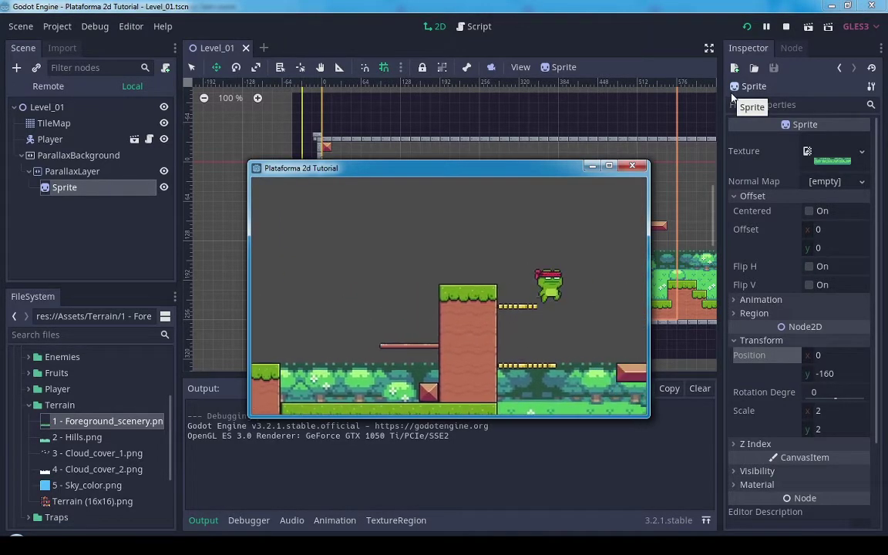
{"action": "key", "text": "Right"}
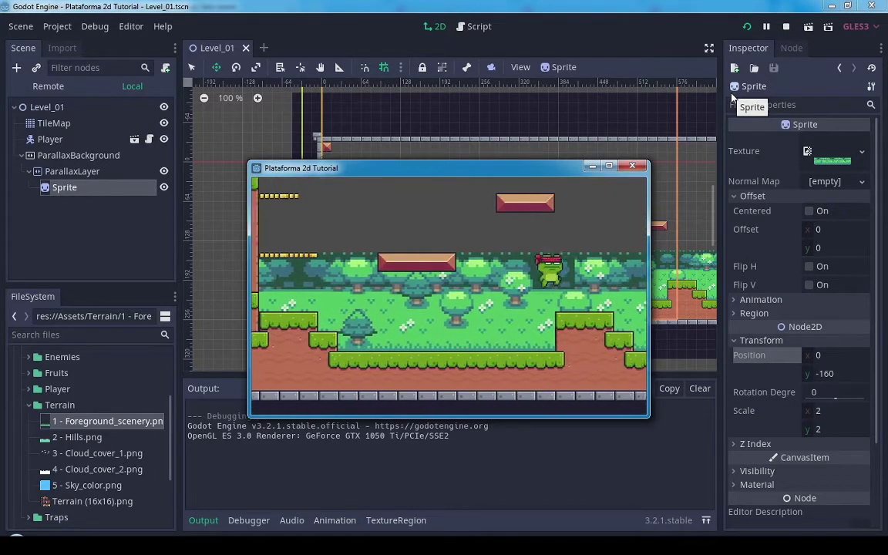
{"action": "key", "text": "Right"}
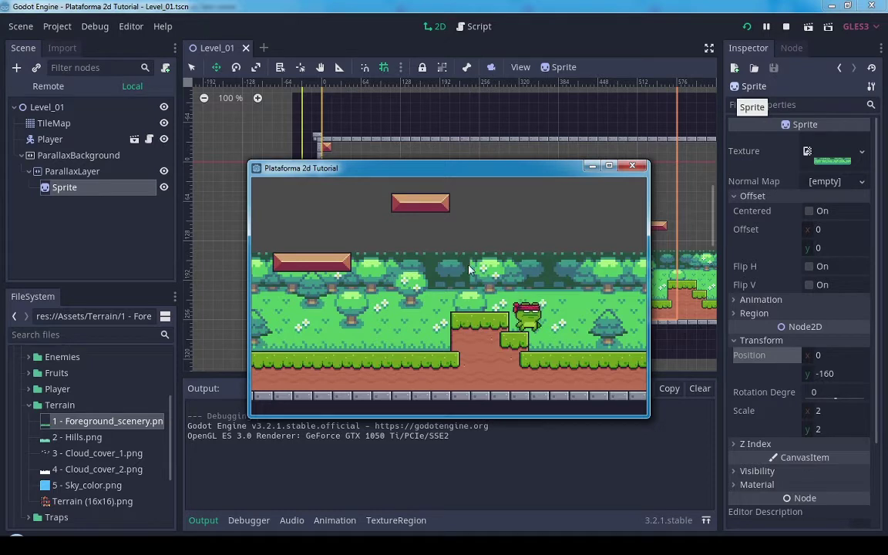
{"action": "key", "text": "Right"}
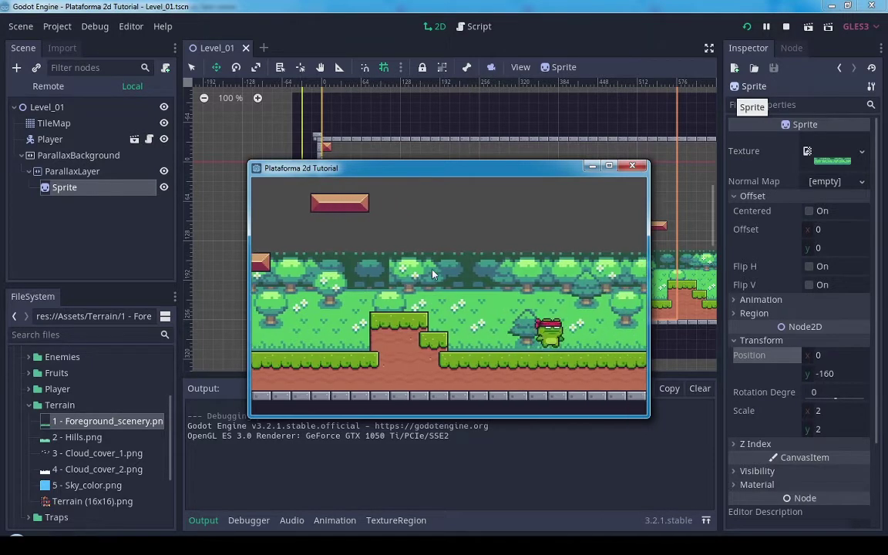
{"action": "left_click", "coordinate": [632, 165]}
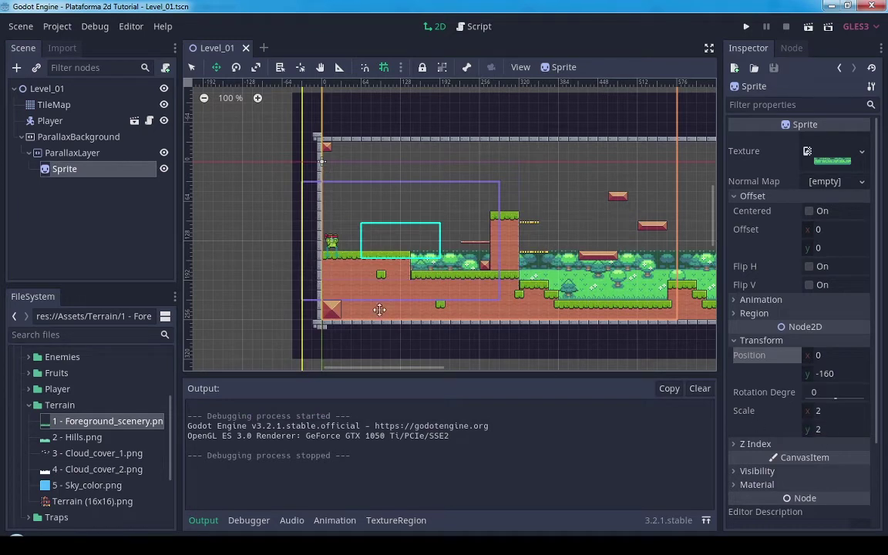
Set the ParallaxLayer's Motion Mirroring x to 576 (288*2)
{"action": "left_click", "coordinate": [77, 153]}
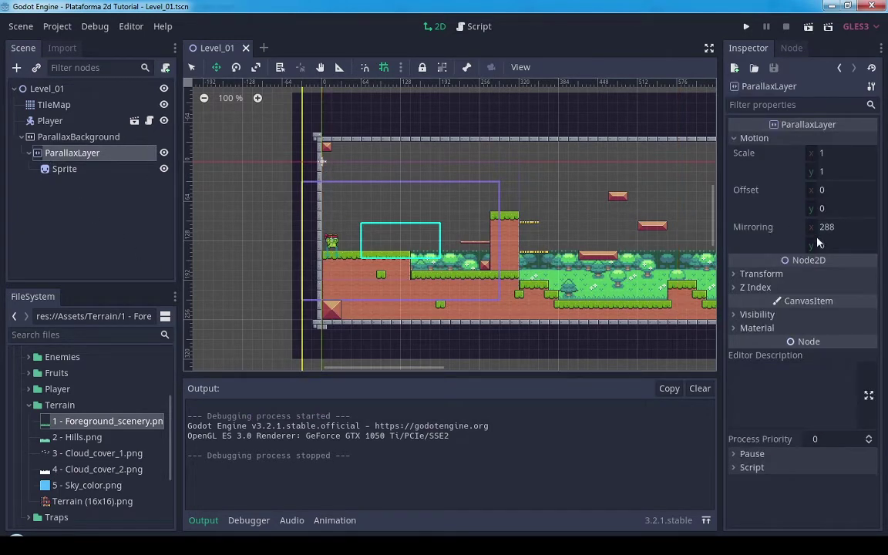
{"action": "left_click", "coordinate": [836, 226]}
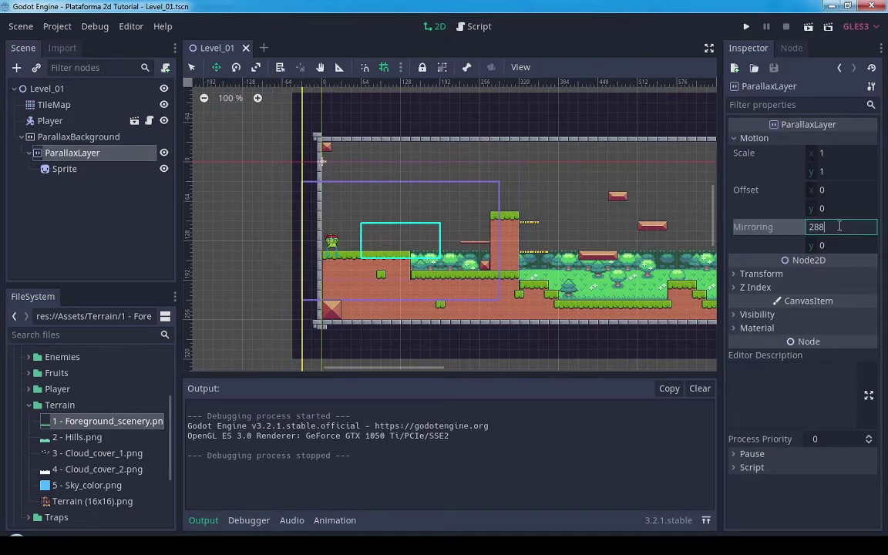
{"action": "type", "text": "*2"}
{"action": "type", "text": "576"}
{"action": "key", "text": "Return"}
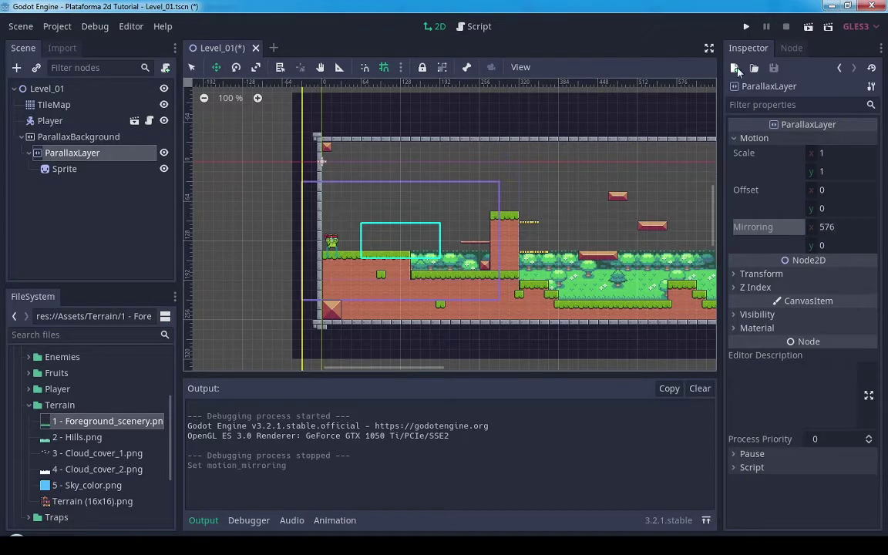
Run the game and walk the frog right with jumps to check the 576 mirroring, then stop
{"action": "left_click", "coordinate": [746, 27]}
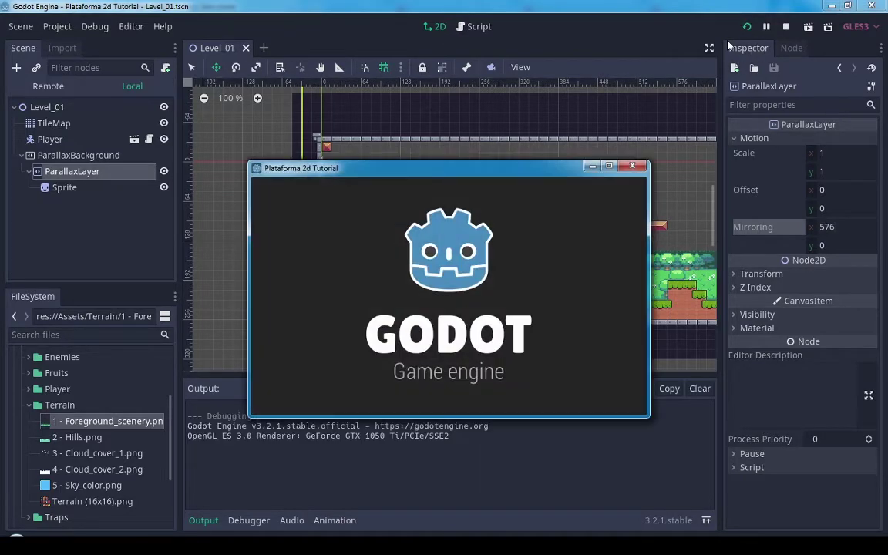
{"action": "key", "text": "Right"}
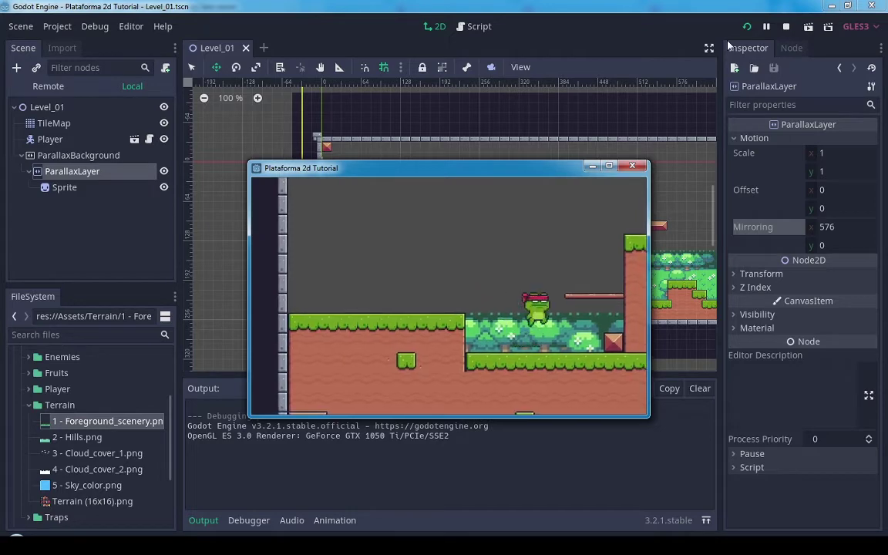
{"action": "key", "text": "Up"}
{"action": "key", "text": "Right"}
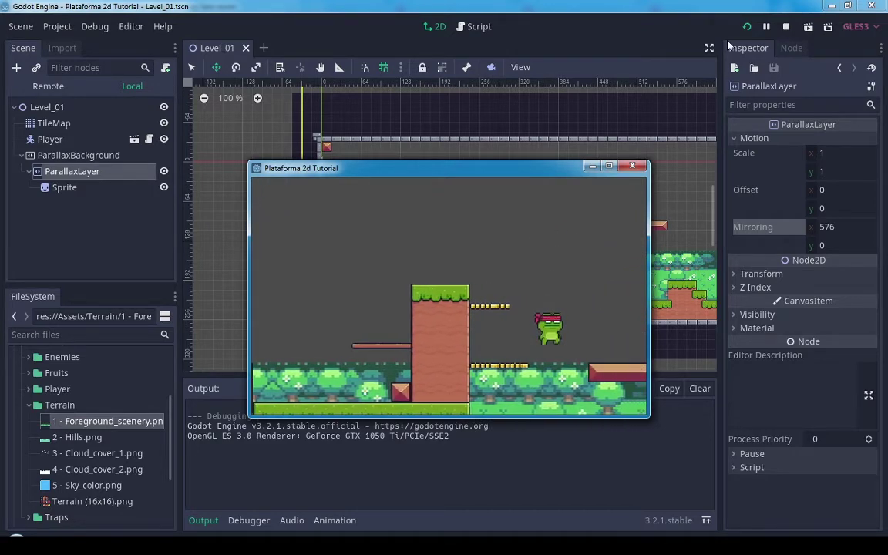
{"action": "key", "text": "Right"}
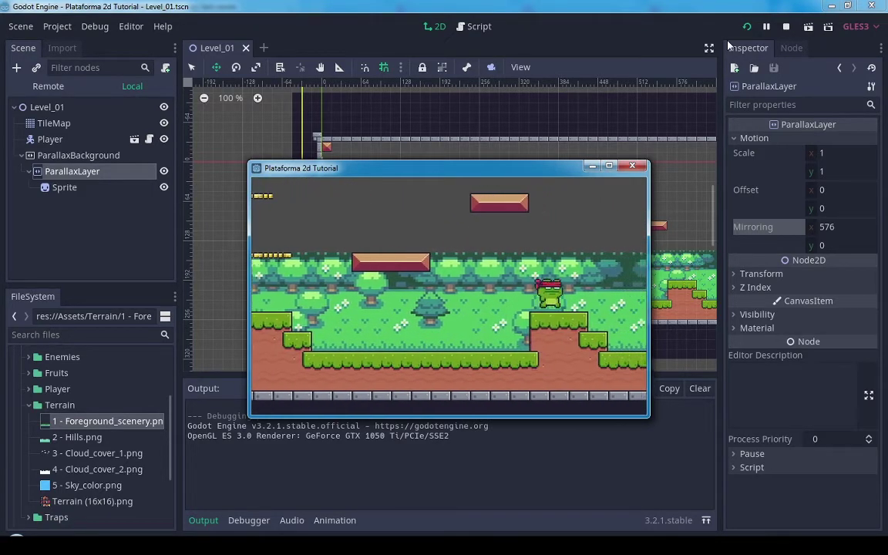
{"action": "key", "text": "Up"}
{"action": "key", "text": "Right"}
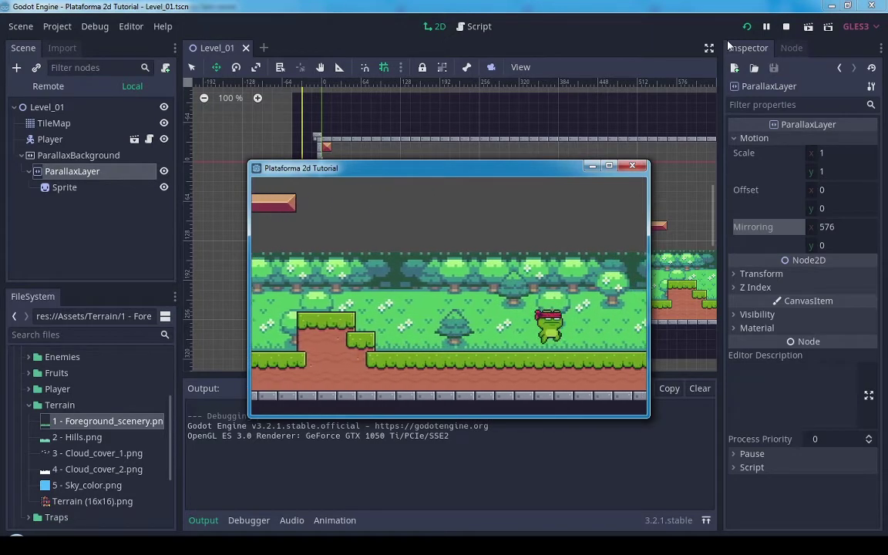
{"action": "key", "text": "Right"}
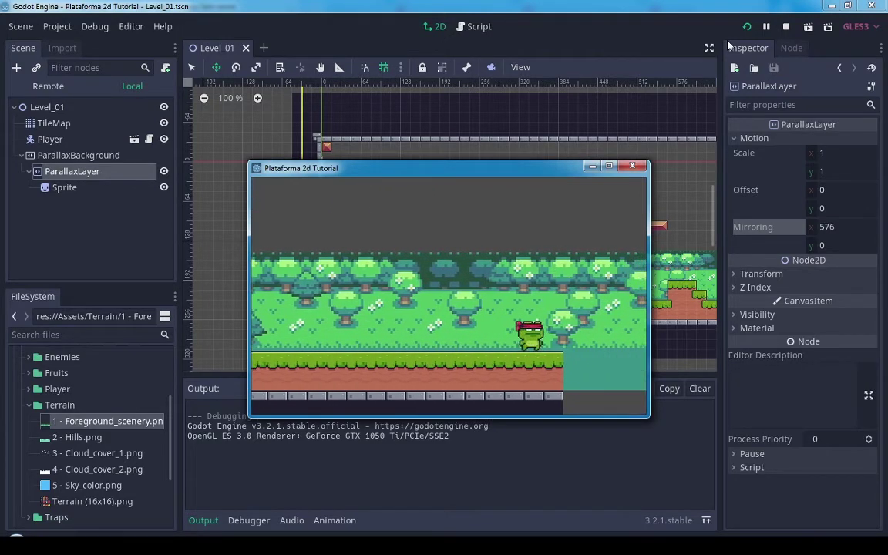
{"action": "left_click", "coordinate": [631, 165]}
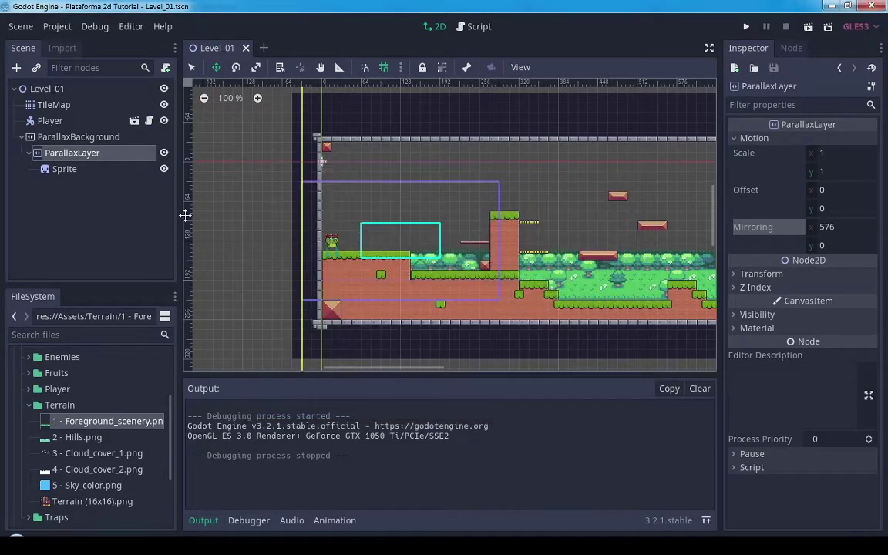
Collapse the ParallaxLayer and duplicate it to create extra background layers
{"action": "left_click", "coordinate": [30, 154]}
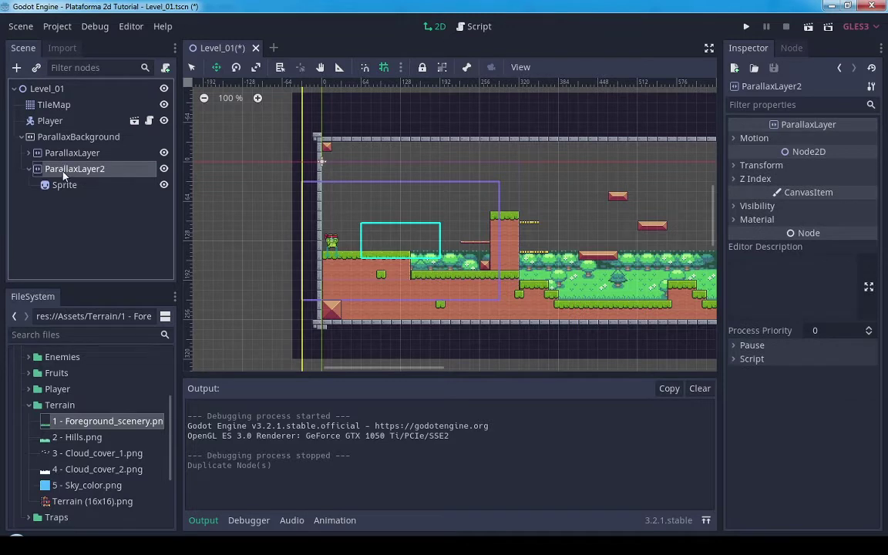
{"action": "key", "text": "ctrl+d"}
{"action": "key", "text": "ctrl+d"}
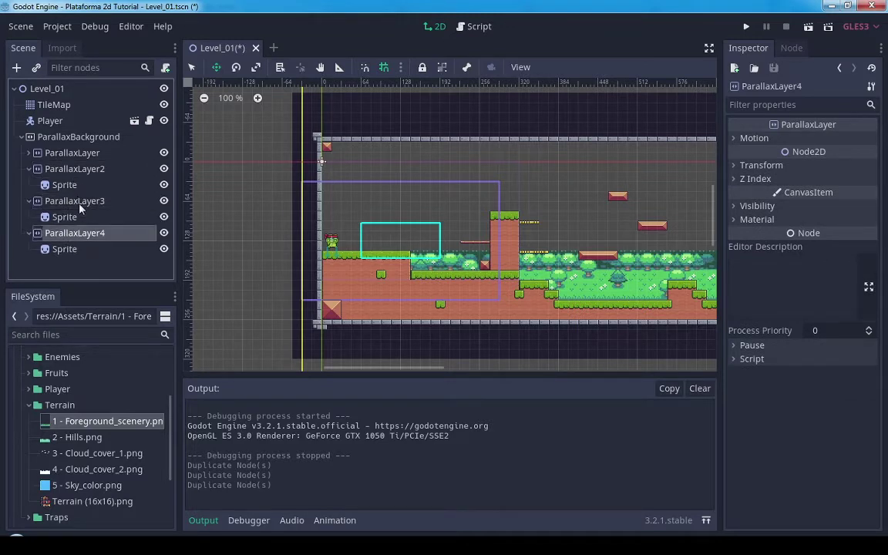
{"action": "key", "text": "ctrl+d"}
Assign Hills, Cloud_cover_1, Cloud_cover_2 and Sky_color textures to the sprites of layers 2–5
{"action": "left_click", "coordinate": [75, 183]}
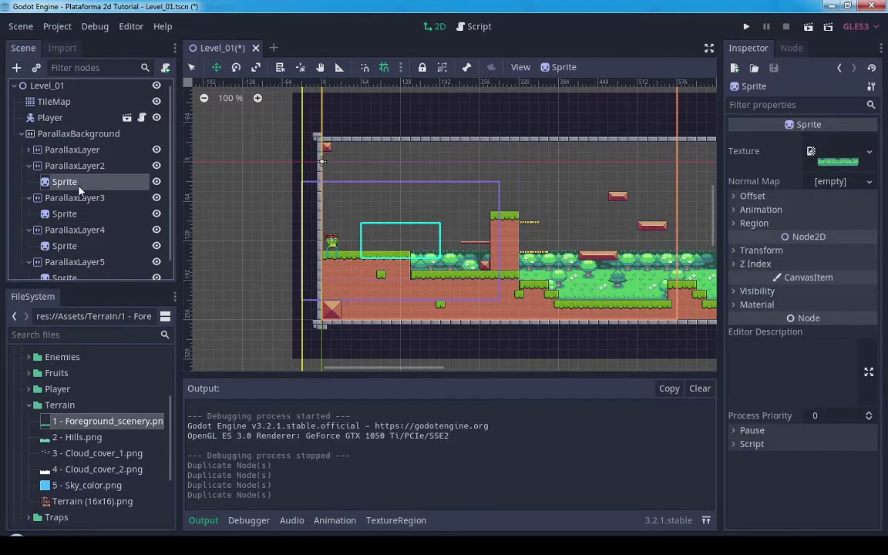
{"action": "left_click_drag", "start_coordinate": [84, 437], "coordinate": [837, 164]}
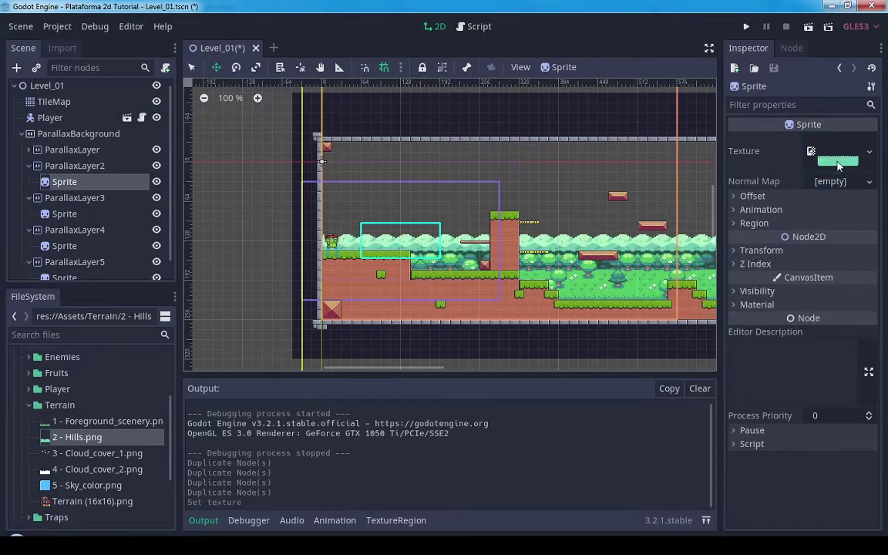
{"action": "left_click", "coordinate": [62, 213]}
{"action": "left_click_drag", "start_coordinate": [93, 453], "coordinate": [838, 154]}
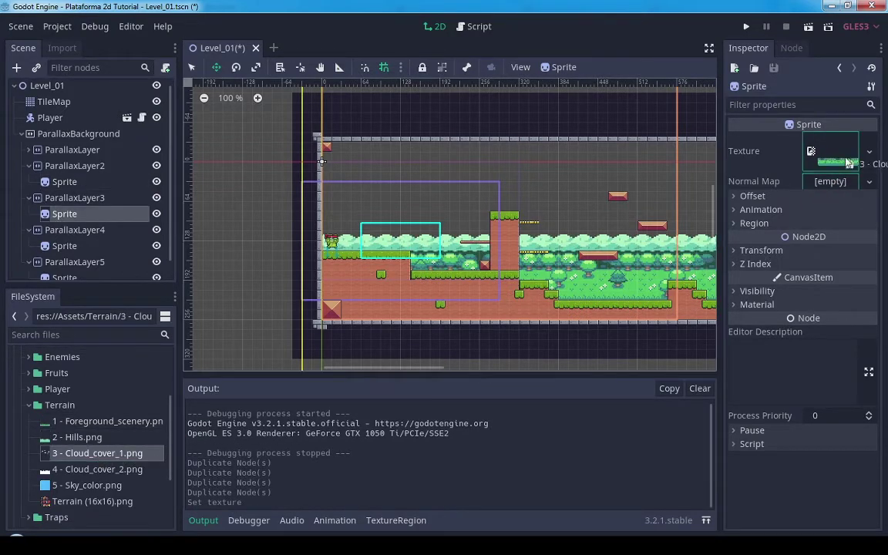
{"action": "left_click", "coordinate": [62, 246]}
{"action": "left_click_drag", "start_coordinate": [97, 469], "coordinate": [838, 154]}
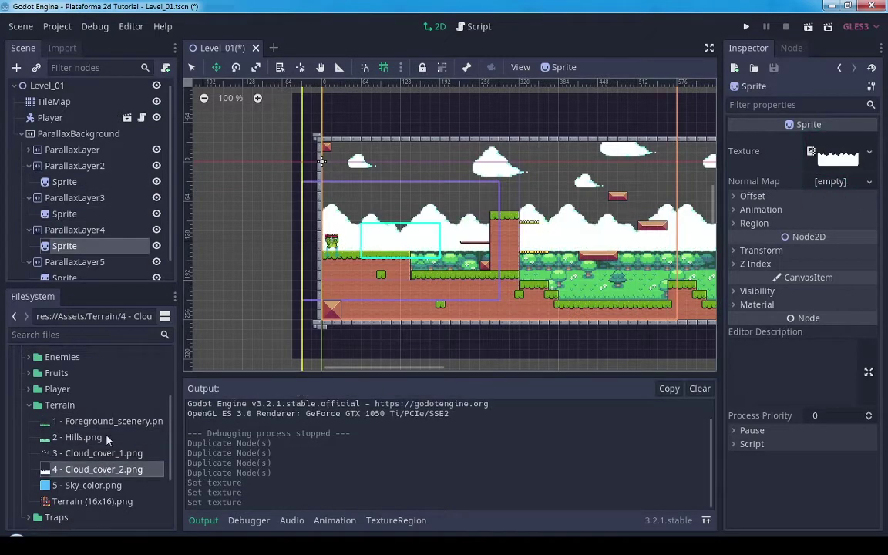
{"action": "left_click", "coordinate": [65, 278]}
{"action": "left_click_drag", "start_coordinate": [87, 485], "coordinate": [837, 154]}
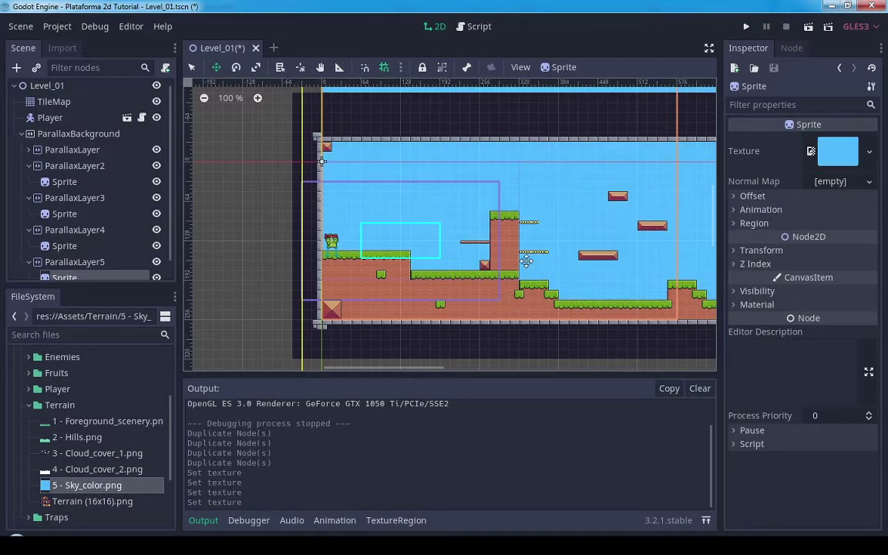
Collapse the layers, move ParallaxLayer5 to the top and rename it sky
{"action": "left_click", "coordinate": [28, 262]}
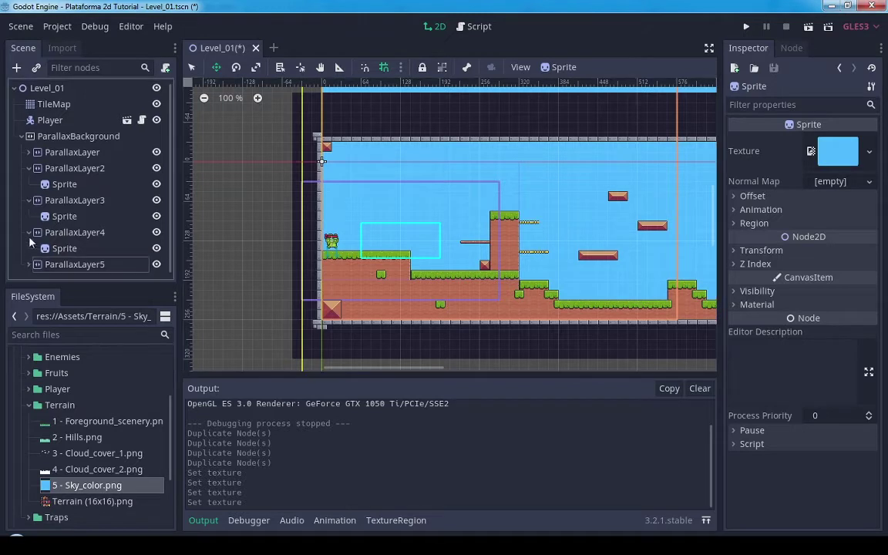
{"action": "left_click", "coordinate": [29, 231]}
{"action": "left_click", "coordinate": [28, 200]}
{"action": "left_click", "coordinate": [29, 169]}
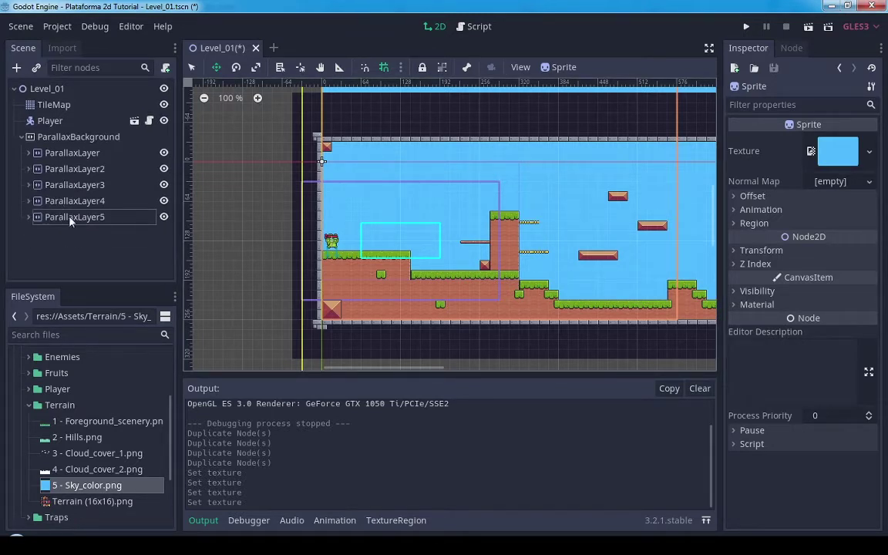
{"action": "left_click_drag", "start_coordinate": [119, 223], "coordinate": [77, 139]}
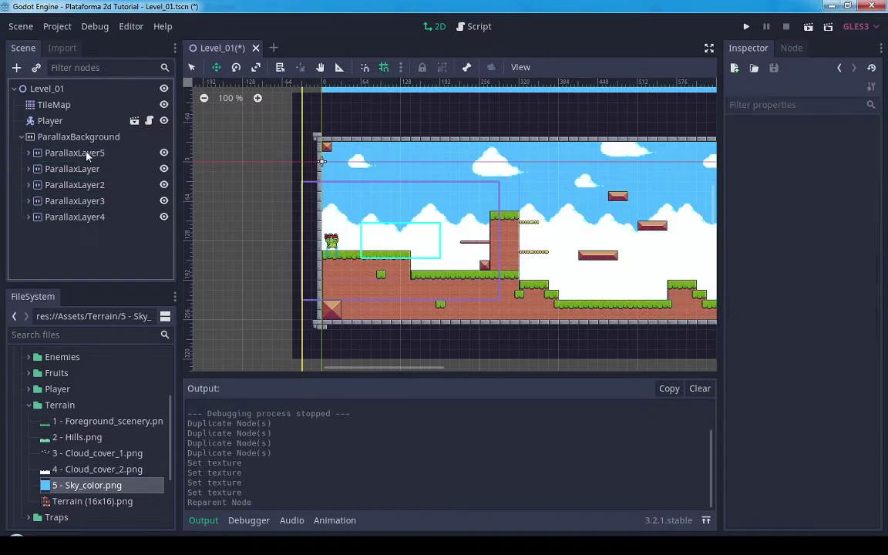
{"action": "type", "text": "sky"}
{"action": "key", "text": "Return"}
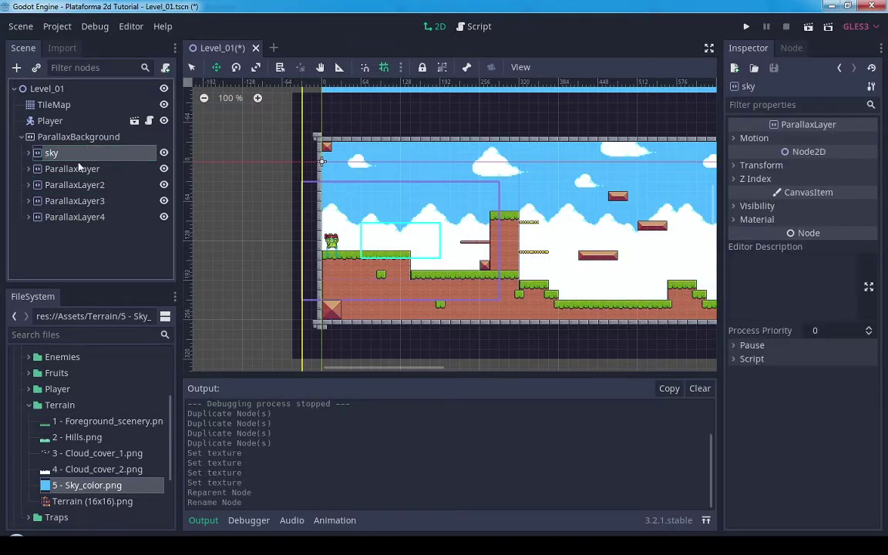
Place ParallaxLayer4 directly below sky and rename it cloud-mountain
{"action": "left_click_drag", "start_coordinate": [78, 222], "coordinate": [90, 166]}
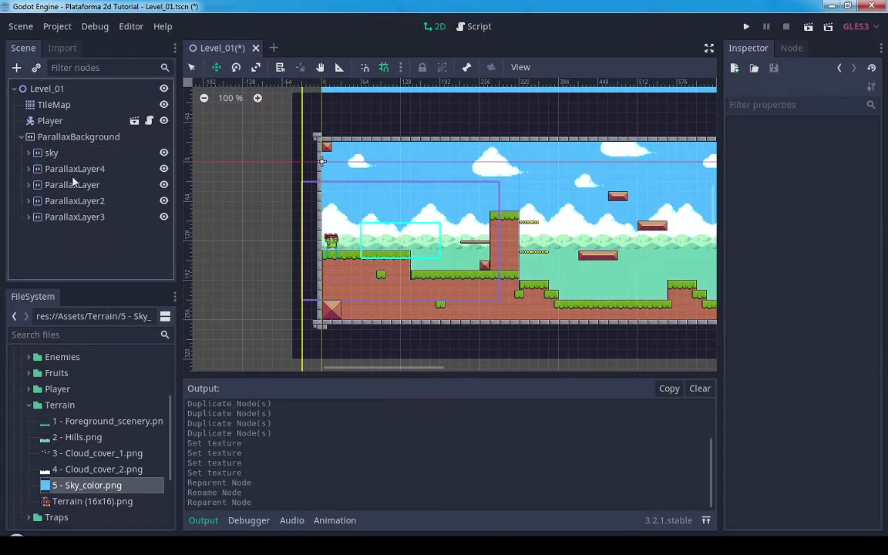
{"action": "double_click", "coordinate": [65, 169]}
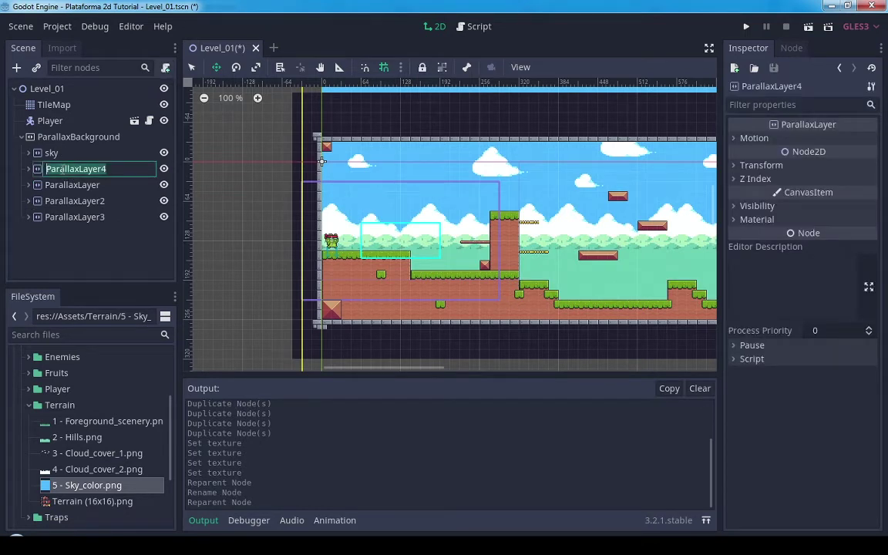
{"action": "type", "text": "cloud-mountain"}
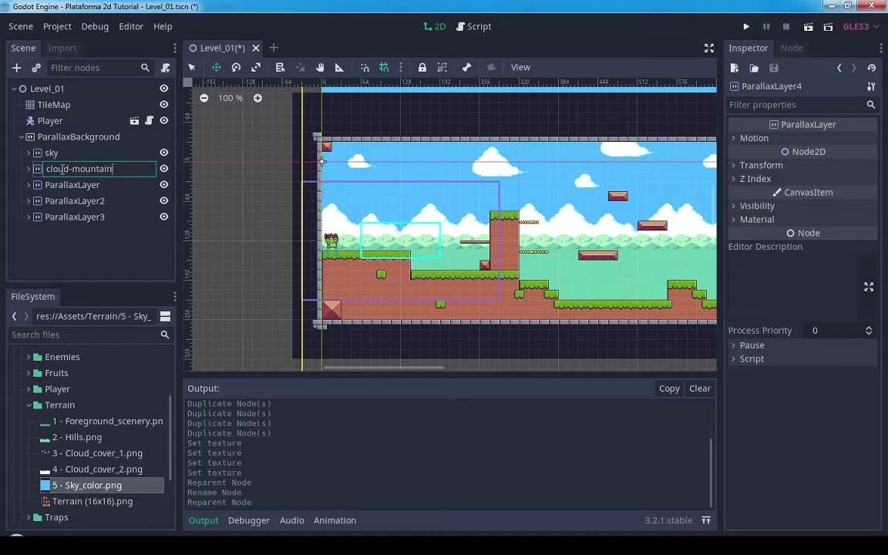
{"action": "key", "text": "Return"}
Move ParallaxLayer3 up after cloud-mountain and rename it clouds
{"action": "left_click", "coordinate": [61, 188]}
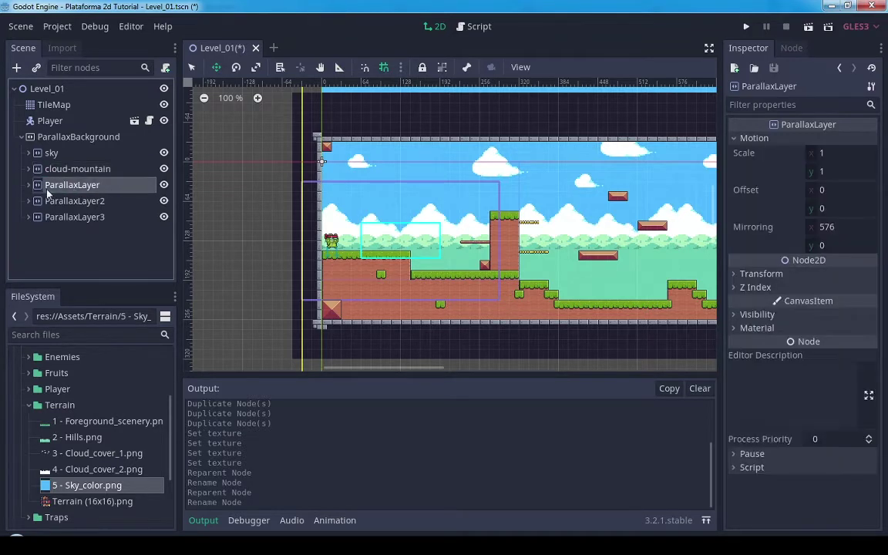
{"action": "left_click_drag", "start_coordinate": [80, 221], "coordinate": [85, 178]}
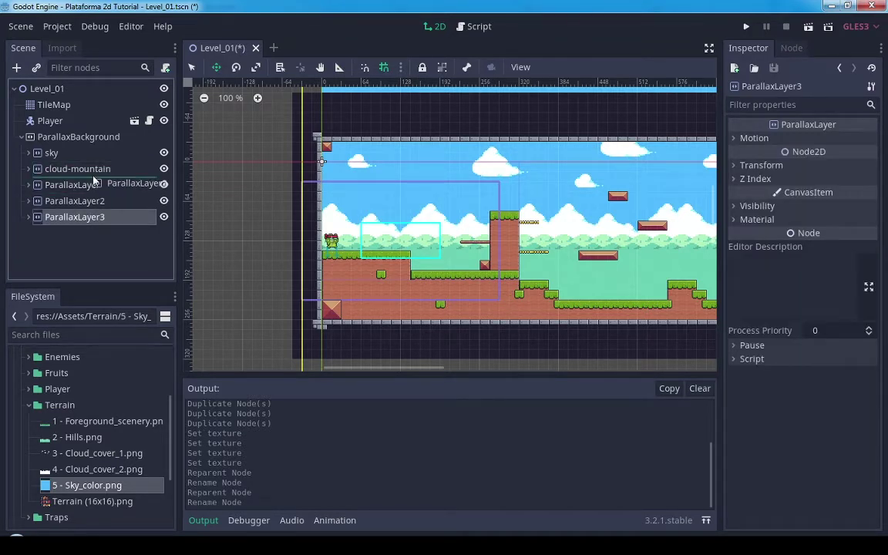
{"action": "left_click", "coordinate": [92, 188]}
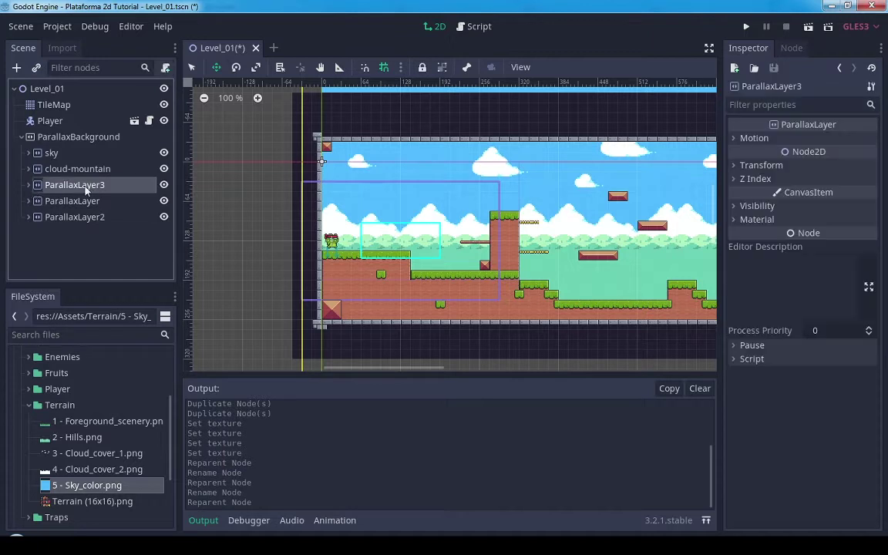
{"action": "left_click", "coordinate": [163, 185]}
{"action": "left_click", "coordinate": [163, 185]}
{"action": "double_click", "coordinate": [81, 185]}
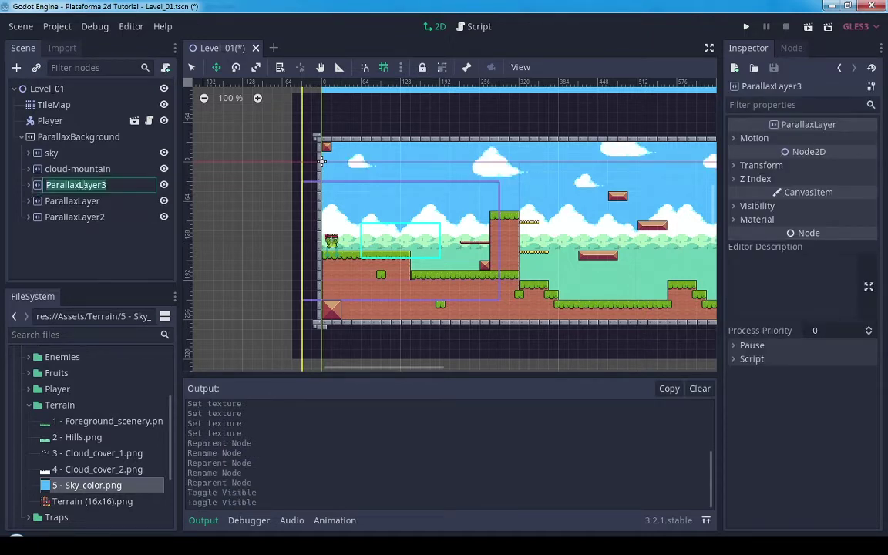
{"action": "type", "text": "clouds"}
{"action": "key", "text": "Return"}
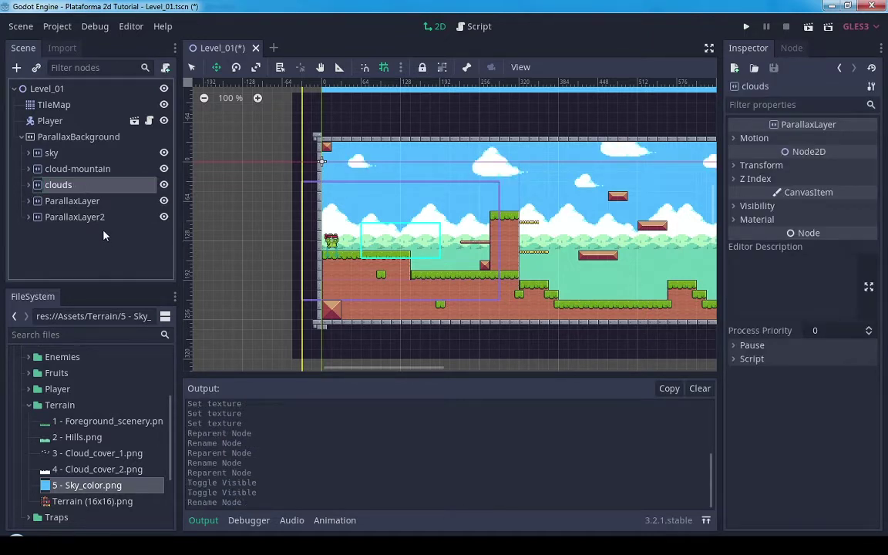
Move ParallaxLayer2 above ParallaxLayer and rename it mountain-trees
{"action": "left_click_drag", "start_coordinate": [74, 216], "coordinate": [89, 196]}
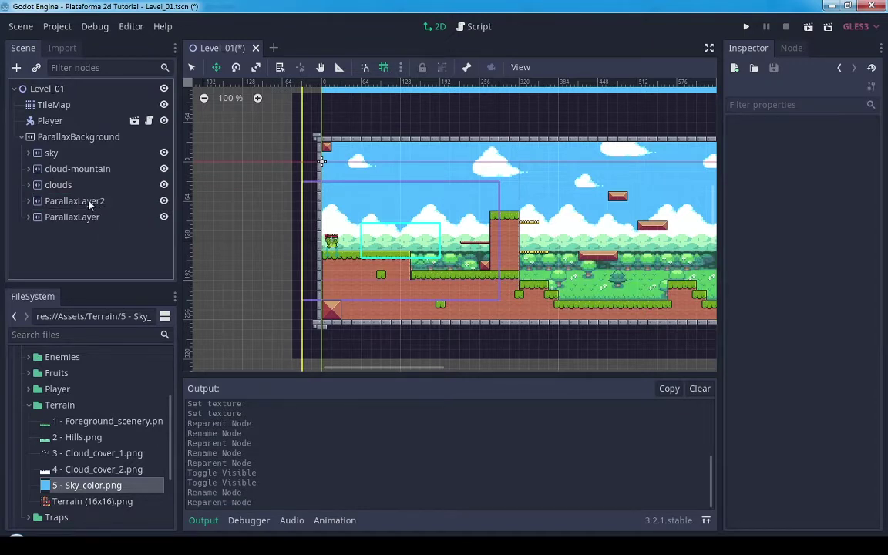
{"action": "double_click", "coordinate": [89, 202]}
{"action": "type", "text": "trees"}
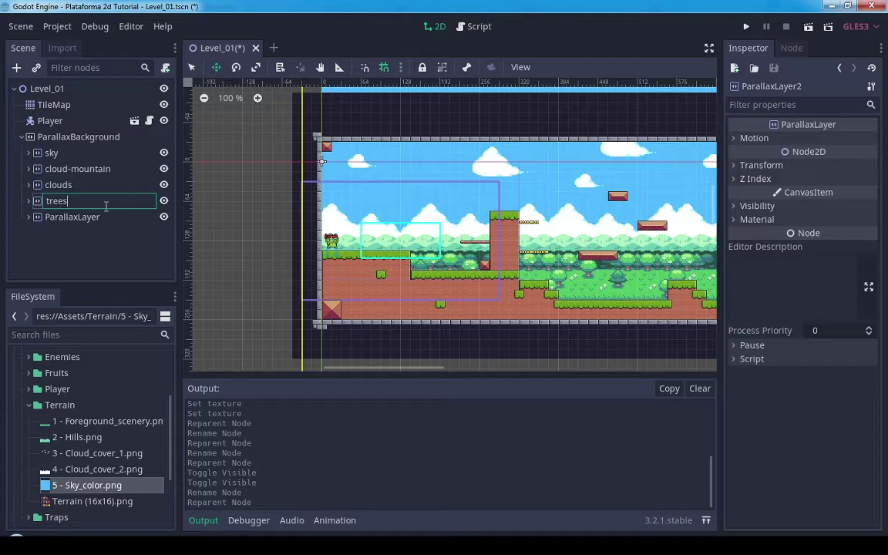
{"action": "key", "text": "Home"}
{"action": "type", "text": "mo"}
{"action": "type", "text": "utn"}
{"action": "type", "text": "ain"}
{"action": "key", "text": "Return"}
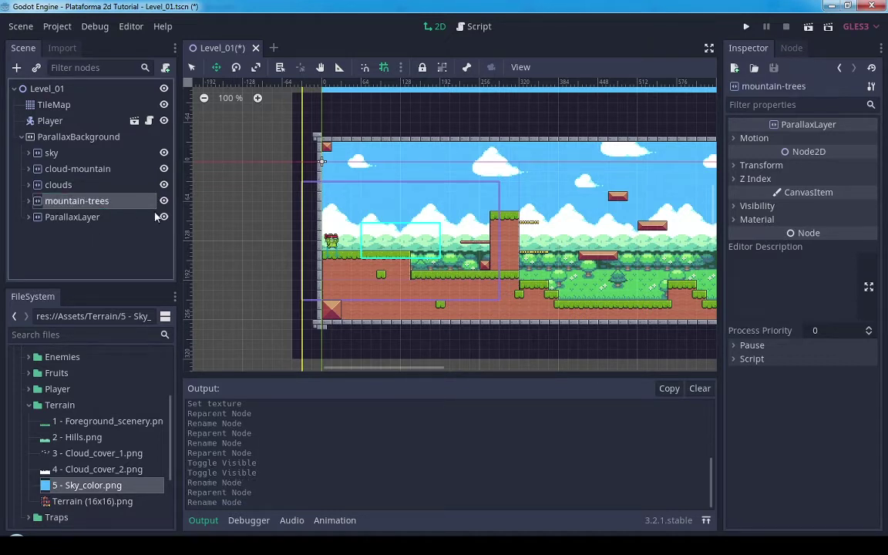
{"action": "left_click", "coordinate": [164, 200]}
{"action": "left_click", "coordinate": [163, 200]}
Rename ParallaxLayer to fg-trees and launch the game to test the background
{"action": "double_click", "coordinate": [78, 218]}
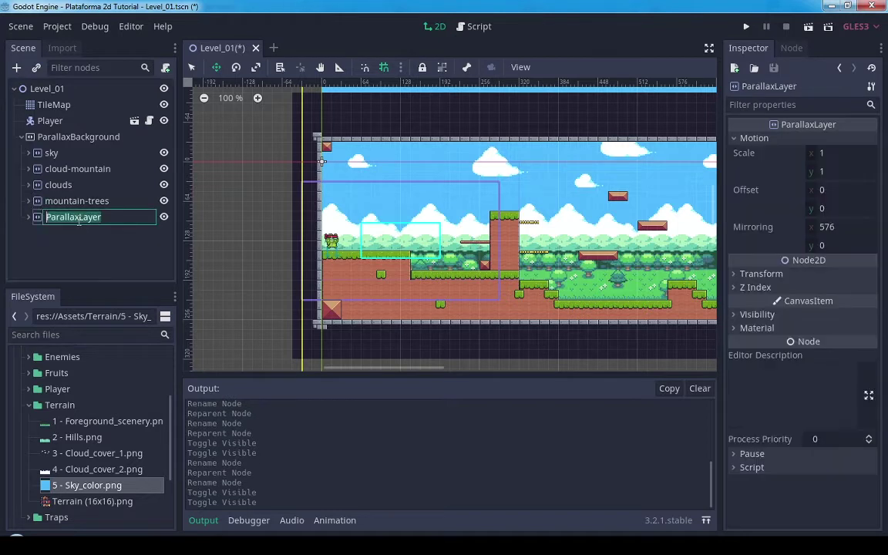
{"action": "type", "text": "fore"}
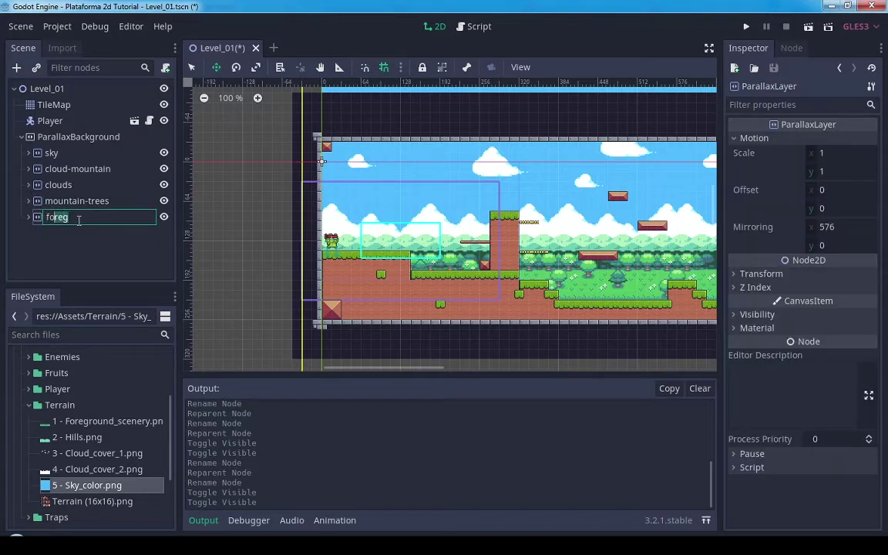
{"action": "type", "text": "g-tree"}
{"action": "type", "text": "s"}
{"action": "key", "text": "Return"}
{"action": "scroll", "coordinate": [462, 231], "scroll_direction": "right", "scroll_amount": 5}
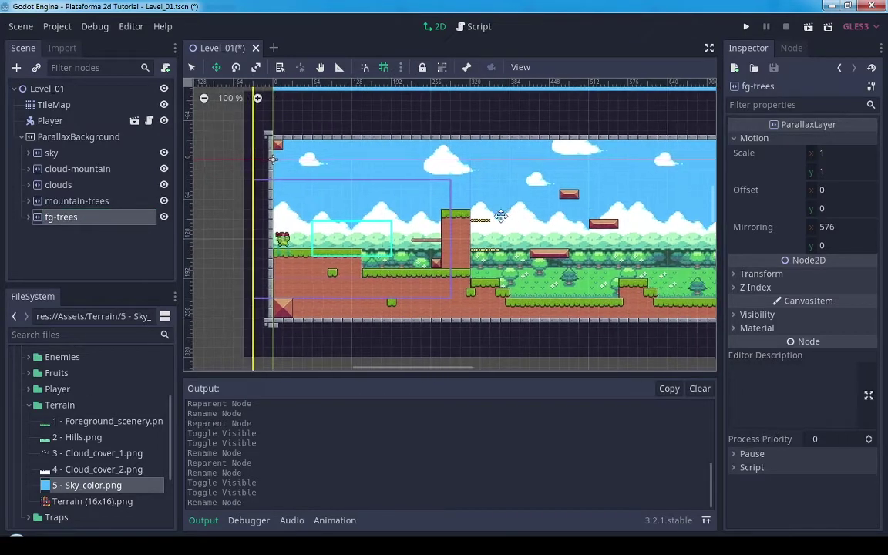
{"action": "left_click", "coordinate": [747, 28]}
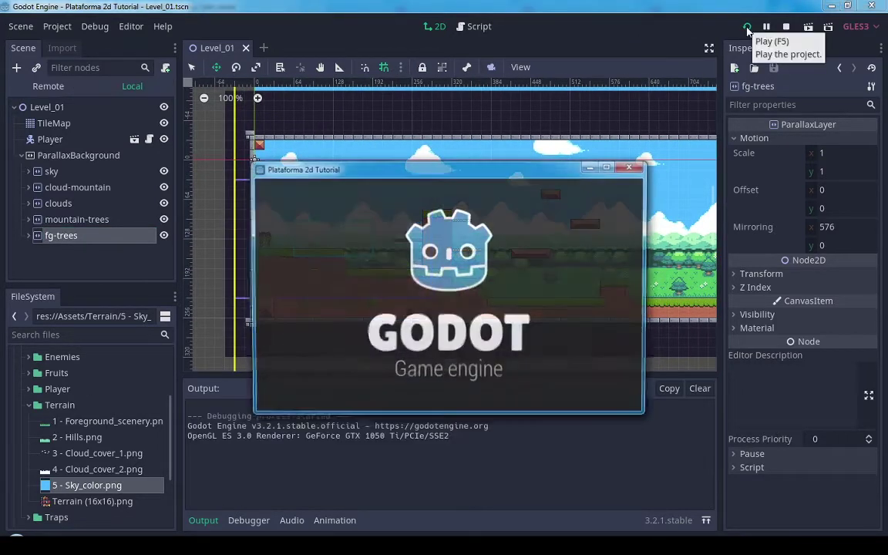
Run the frog right across the level onto the tall pillar, then back left with several jumps
{"action": "key", "text": "Right"}
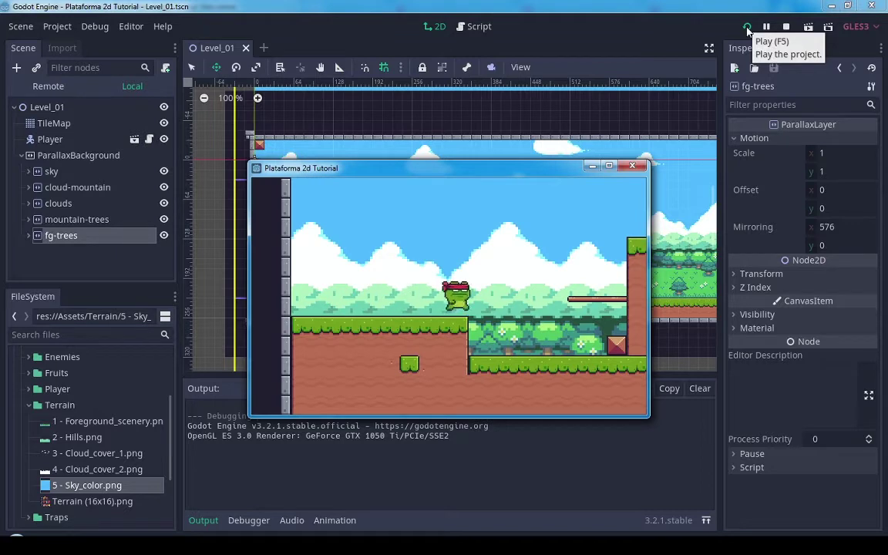
{"action": "key", "text": "Right"}
{"action": "key", "text": "space"}
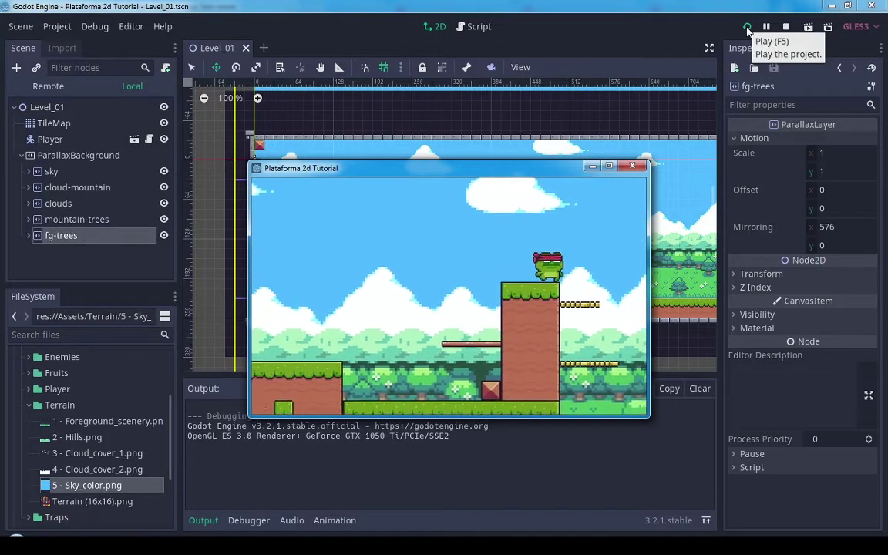
{"action": "key", "text": "Right"}
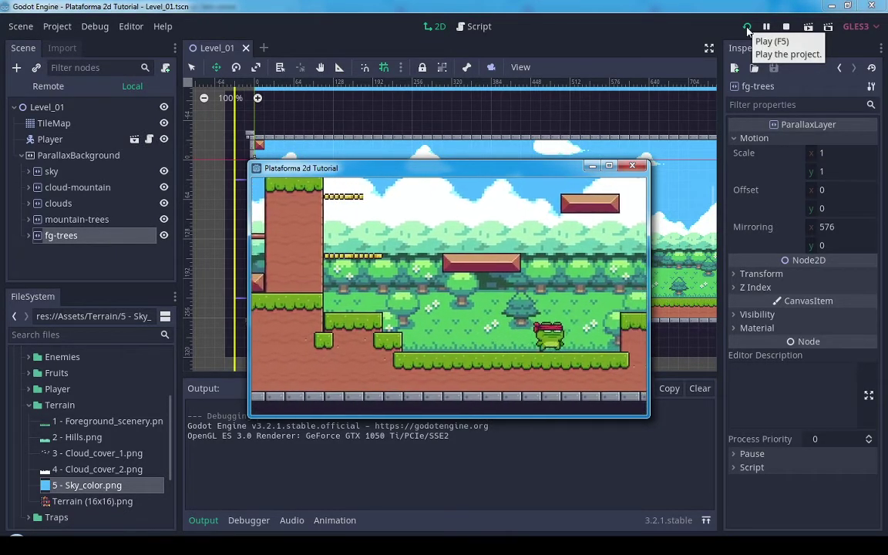
{"action": "key", "text": "Right"}
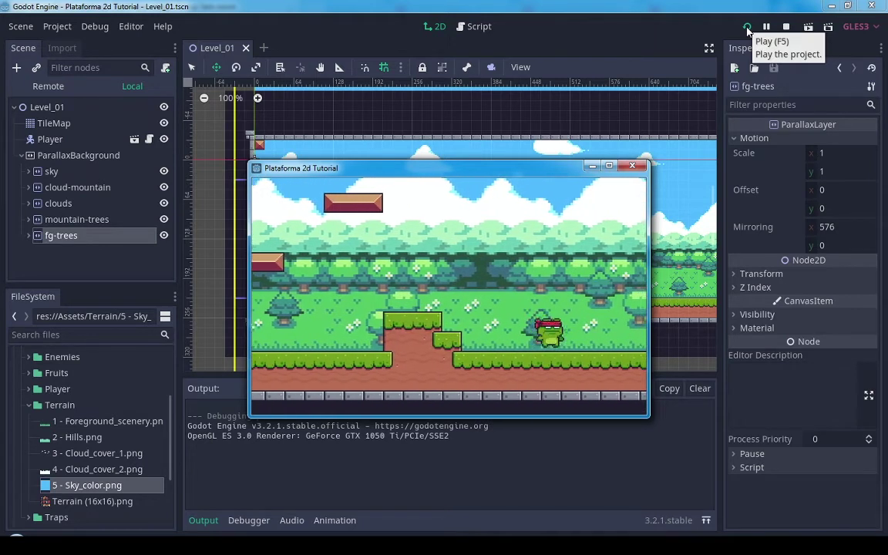
{"action": "key", "text": "Right"}
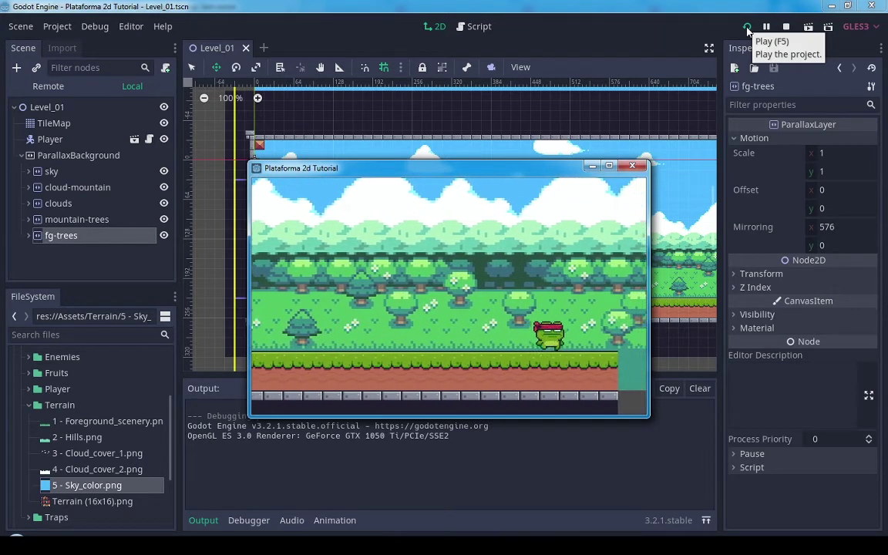
{"action": "key", "text": "Left"}
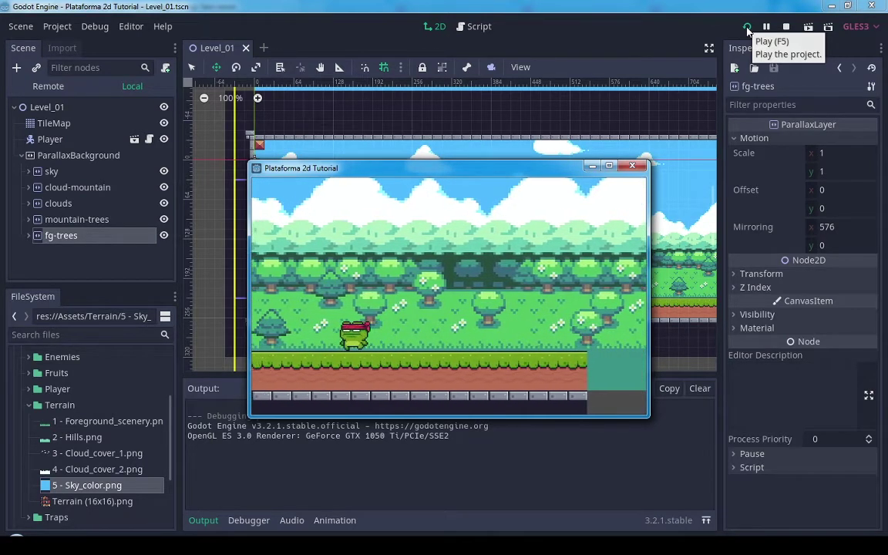
{"action": "key", "text": "space"}
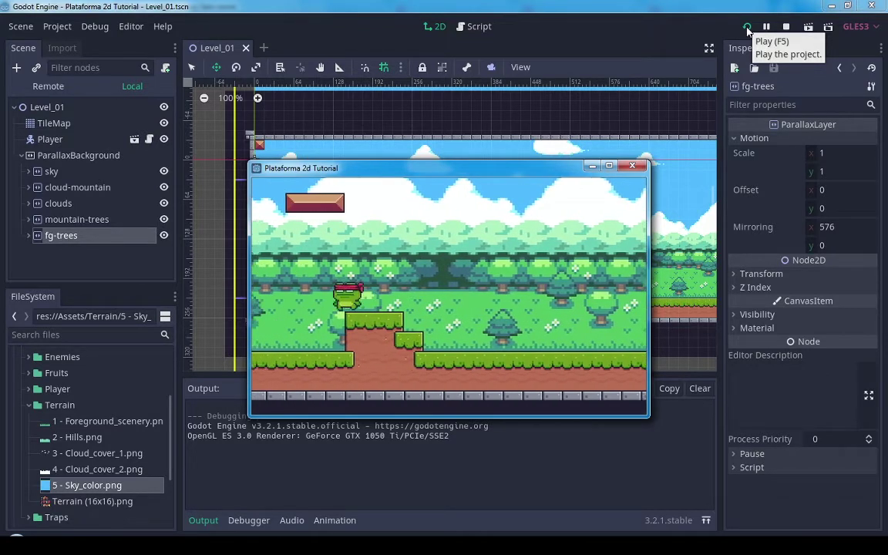
{"action": "key", "text": "space"}
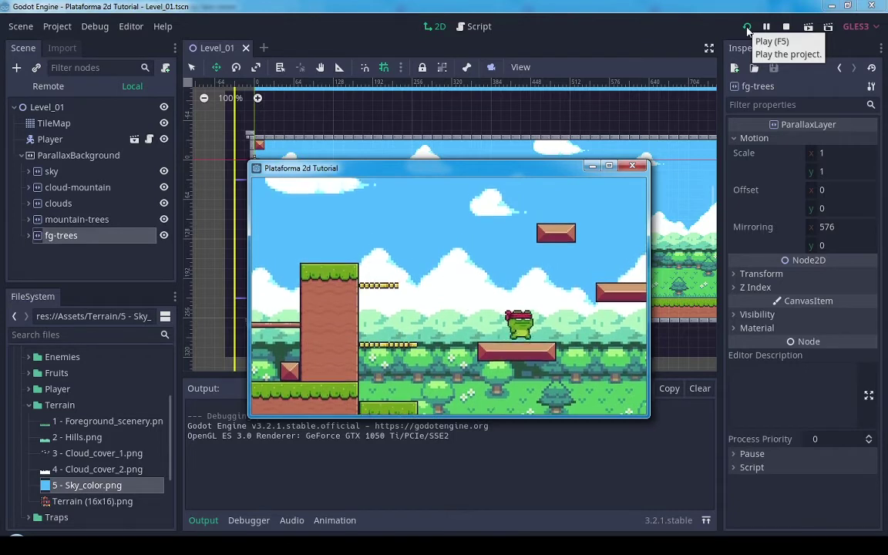
{"action": "key", "text": "space"}
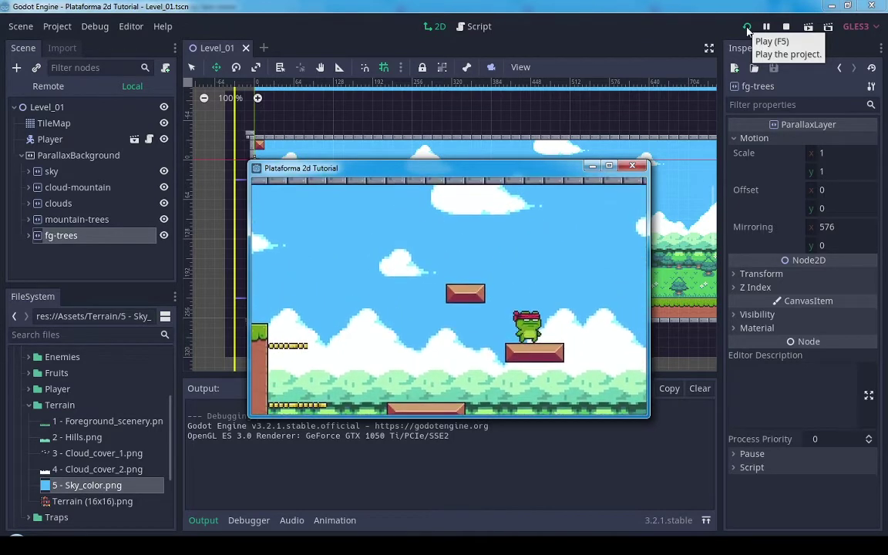
Stop the game and review Motion settings of sky, cloud-mountain, clouds, mountain-trees and fg-trees
{"action": "left_click", "coordinate": [631, 166]}
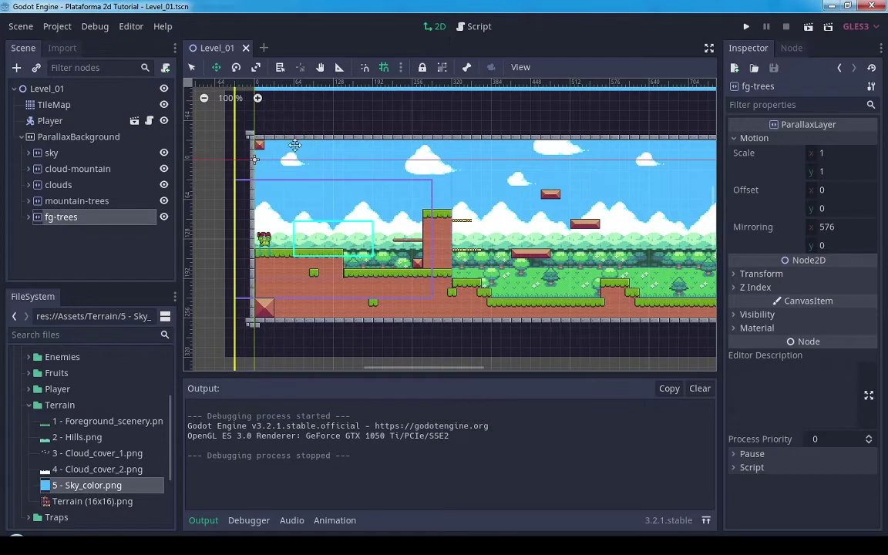
{"action": "left_click", "coordinate": [67, 157]}
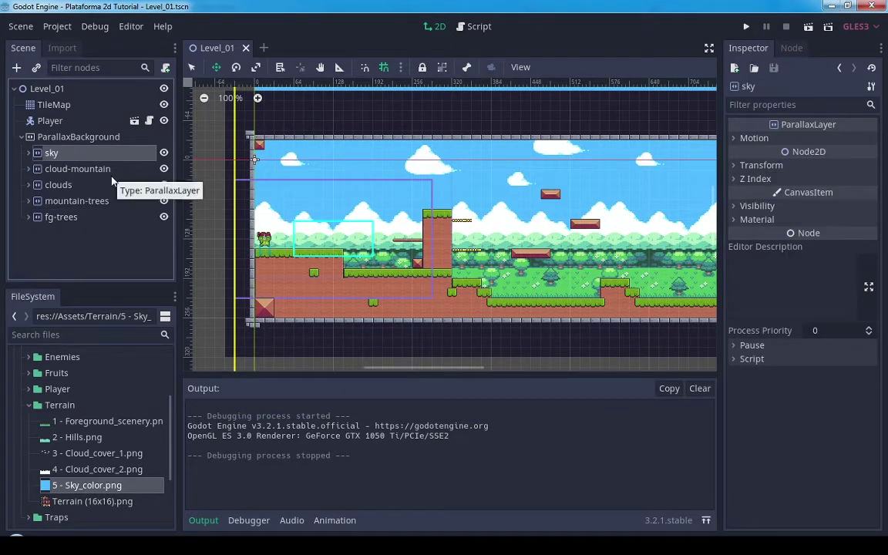
{"action": "left_click", "coordinate": [751, 139]}
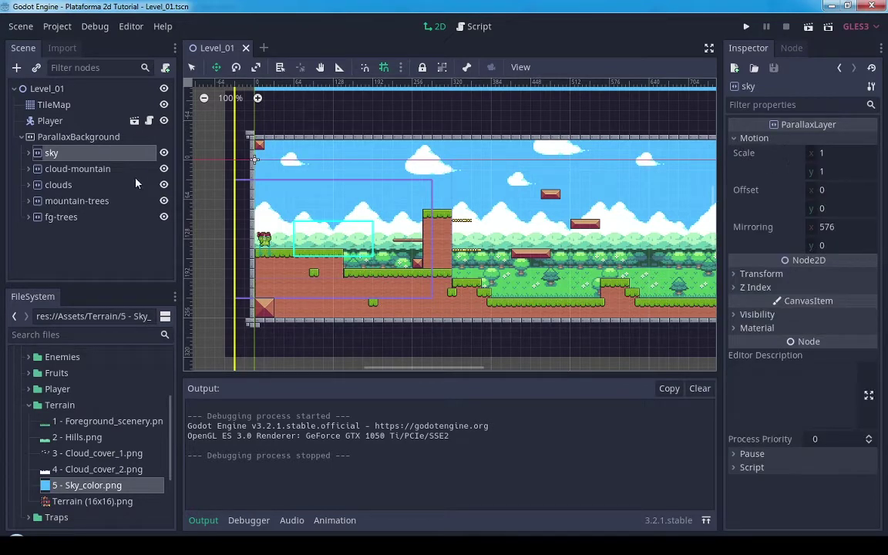
{"action": "left_click", "coordinate": [38, 168]}
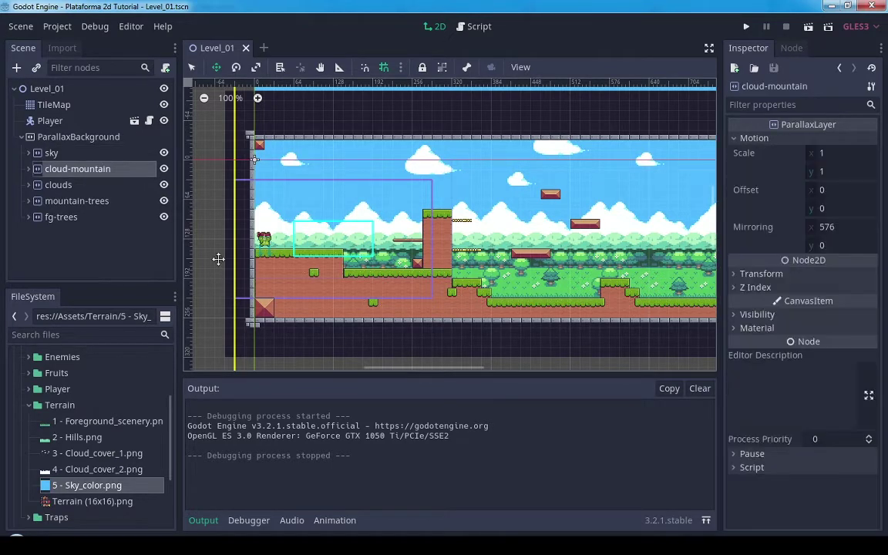
{"action": "left_click", "coordinate": [70, 185]}
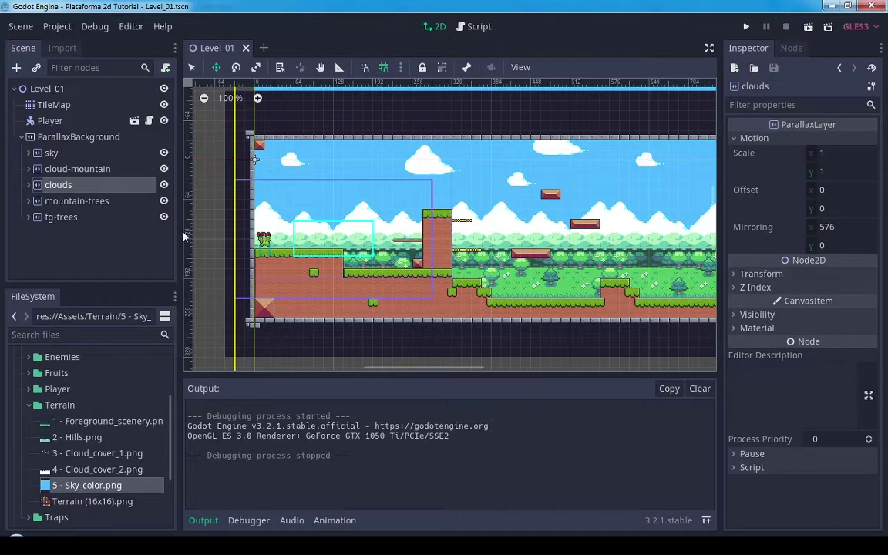
{"action": "left_click", "coordinate": [77, 200]}
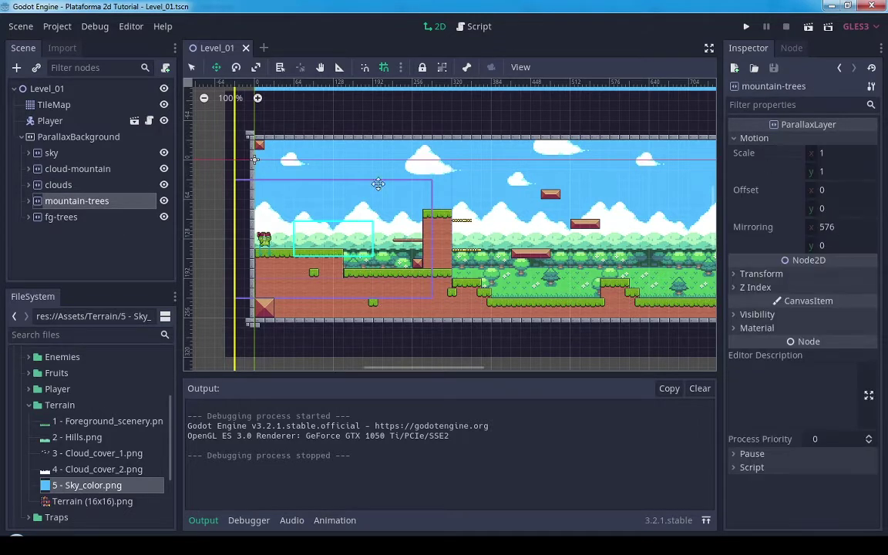
{"action": "left_click", "coordinate": [90, 218]}
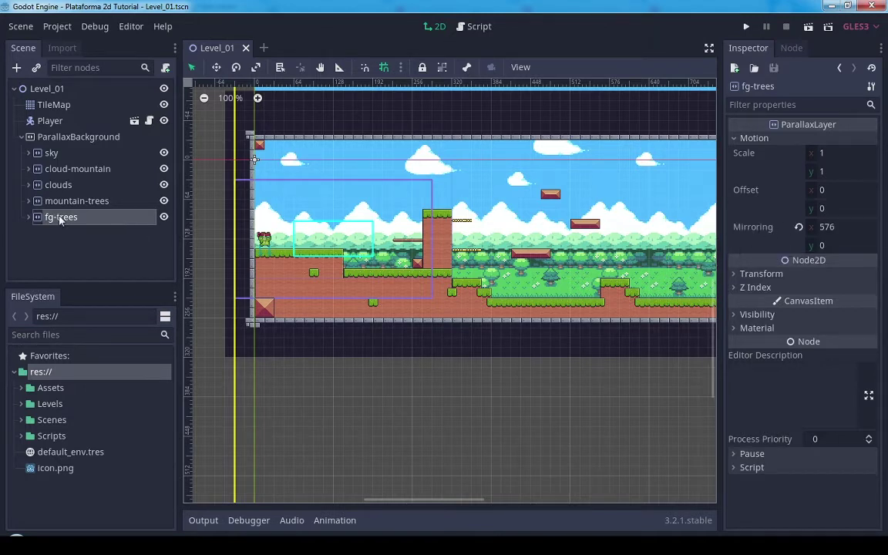
Set Motion Scale x to 0.8 on fg-trees and 0.7 on mountain-trees
{"action": "left_click", "coordinate": [826, 171]}
{"action": "type", "text": ".8\\q"}
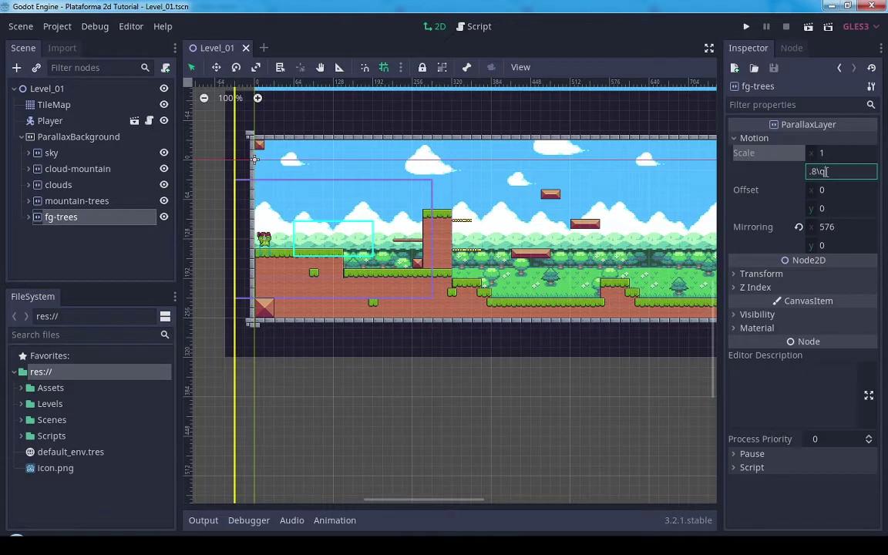
{"action": "key", "text": "BackSpace"}
{"action": "key", "text": "BackSpace"}
{"action": "key", "text": "BackSpace"}
{"action": "key", "text": "shift+Tab"}
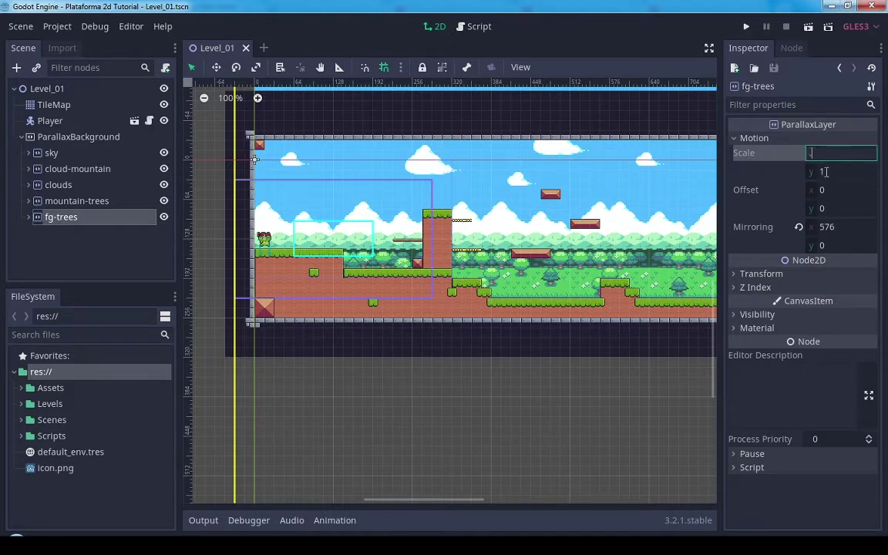
{"action": "type", "text": ".8"}
{"action": "key", "text": "Return"}
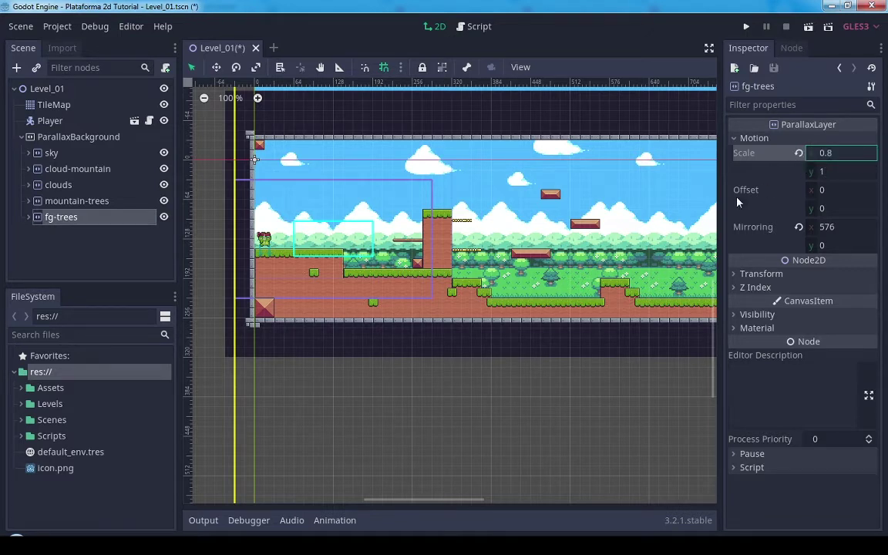
{"action": "left_click", "coordinate": [90, 202]}
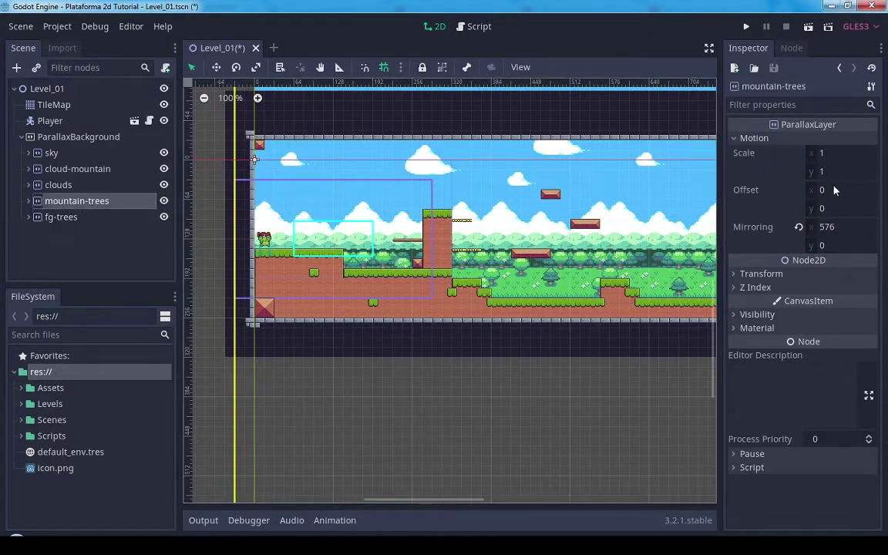
{"action": "left_click", "coordinate": [830, 153]}
{"action": "type", "text": "0.7"}
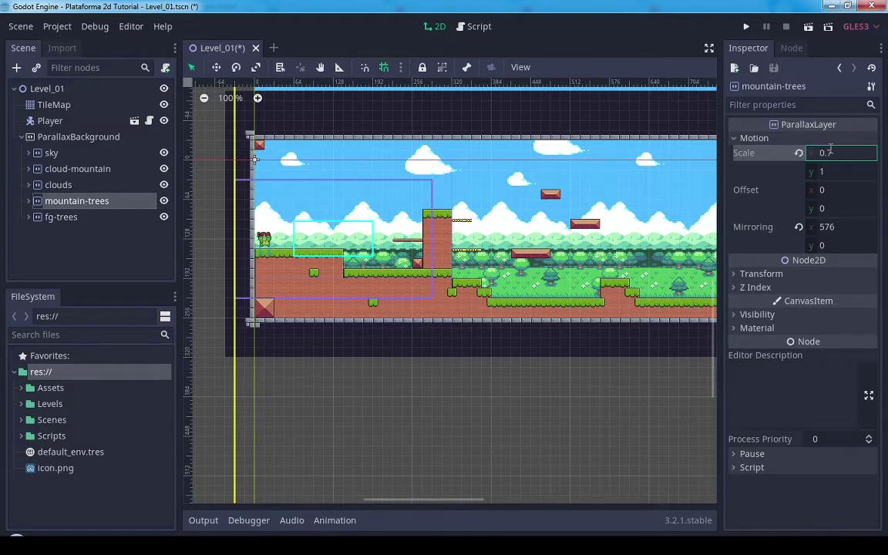
{"action": "key", "text": "Return"}
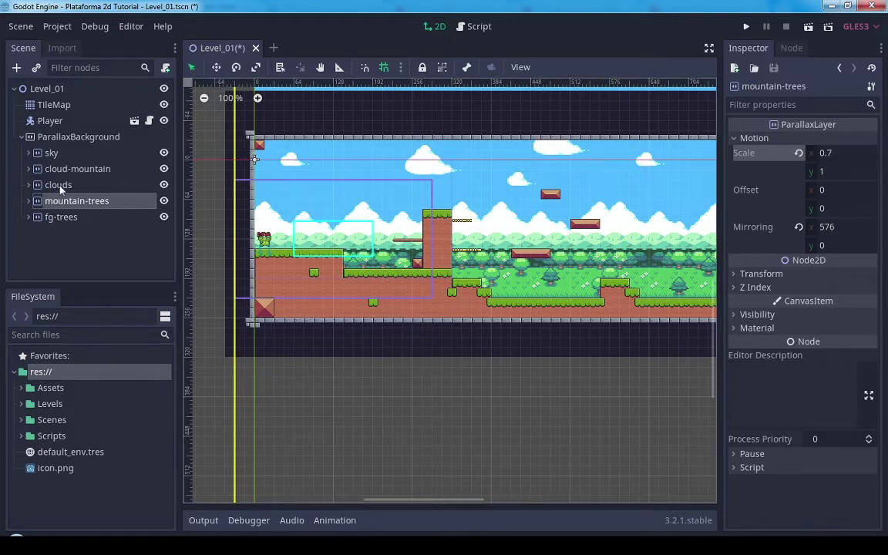
Move cloud-mountain below clouds, set its Motion Scale x to 0.6, and launch the game
{"action": "left_click", "coordinate": [59, 185]}
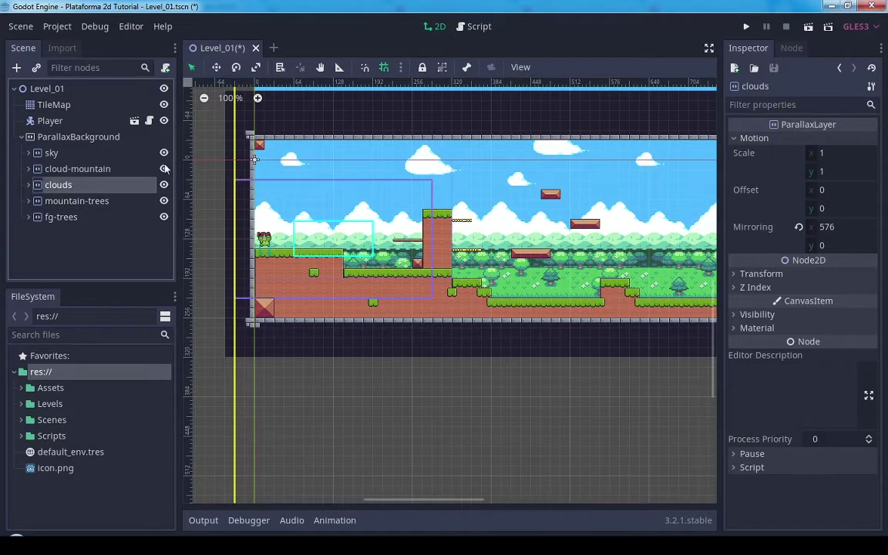
{"action": "mouse_move", "coordinate": [108, 168]}
{"action": "left_mouse_down"}
{"action": "mouse_move", "coordinate": [107, 195]}
{"action": "mouse_move", "coordinate": [115, 189]}
{"action": "left_mouse_up"}
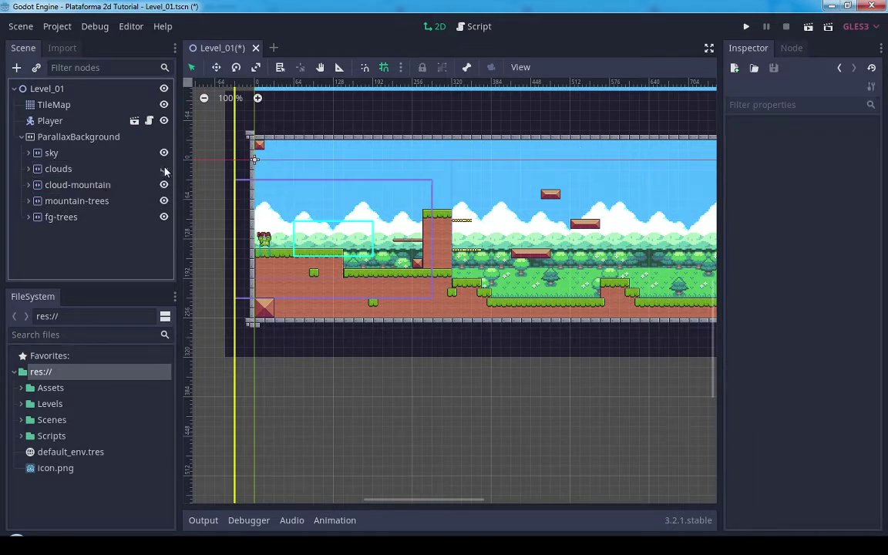
{"action": "left_click", "coordinate": [123, 185]}
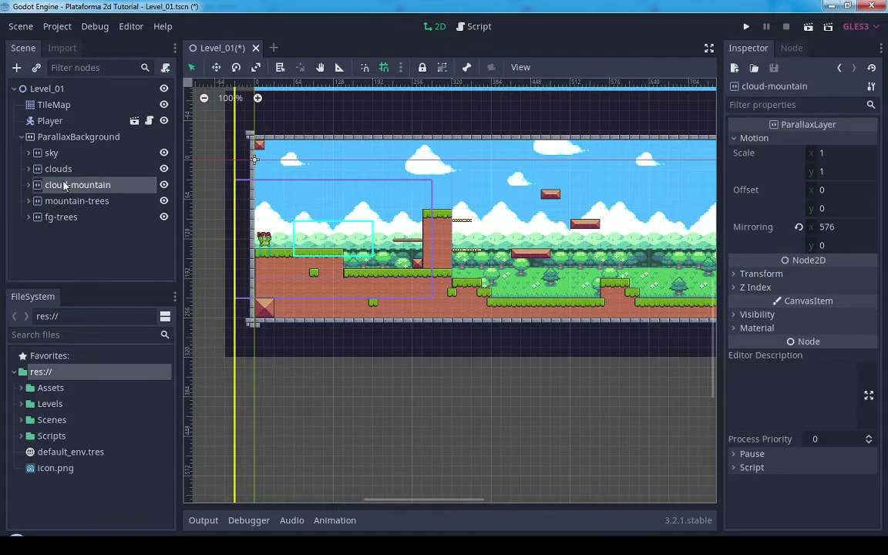
{"action": "left_click", "coordinate": [820, 153]}
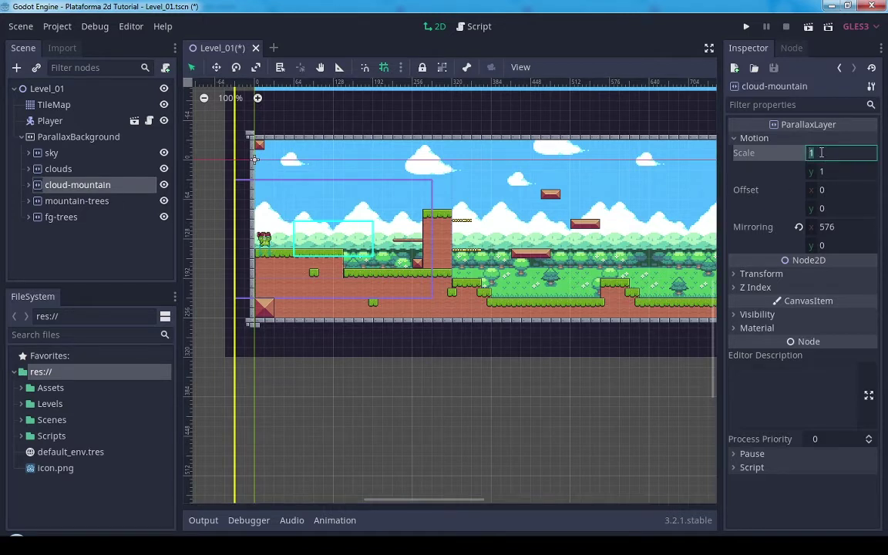
{"action": "type", "text": "0.6"}
{"action": "key", "text": "Return"}
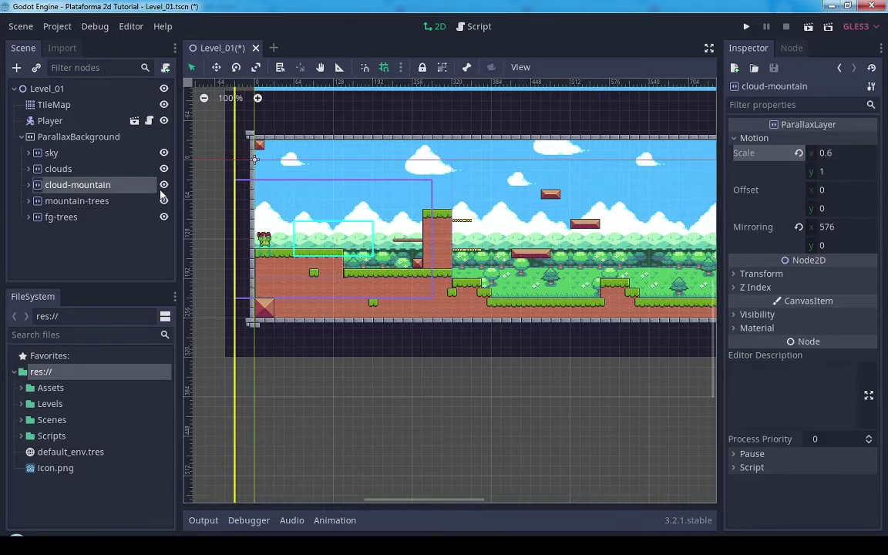
{"action": "left_click", "coordinate": [746, 27]}
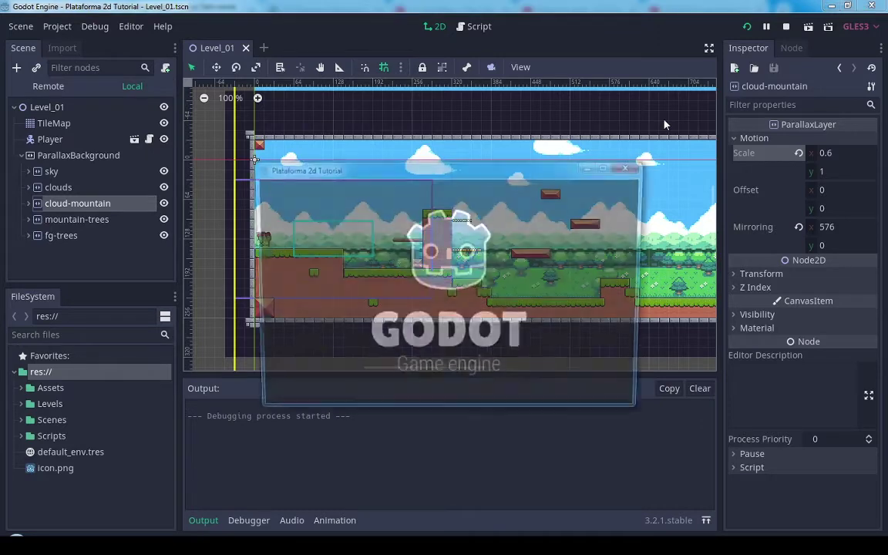
Move the frog right over the tall pillar and back left, watching layer speeds, then stop the game
{"action": "key", "text": "Right"}
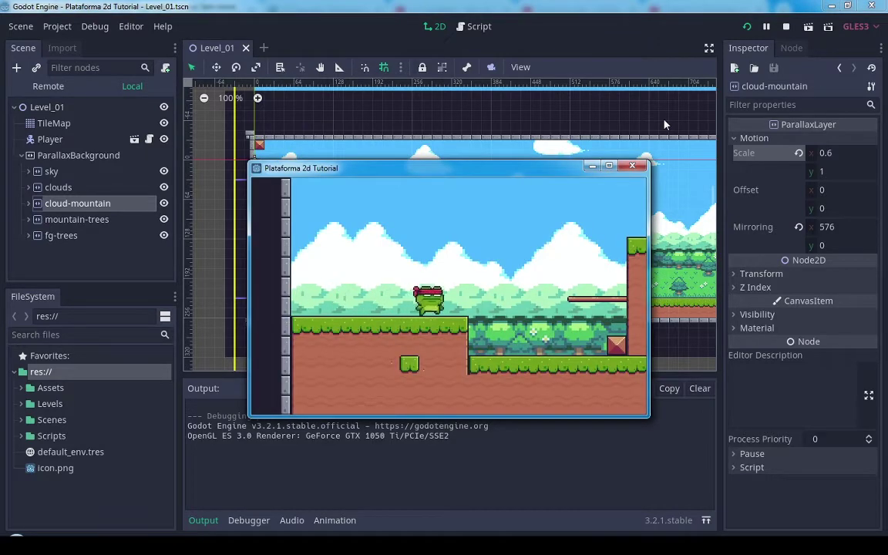
{"action": "key", "text": "space"}
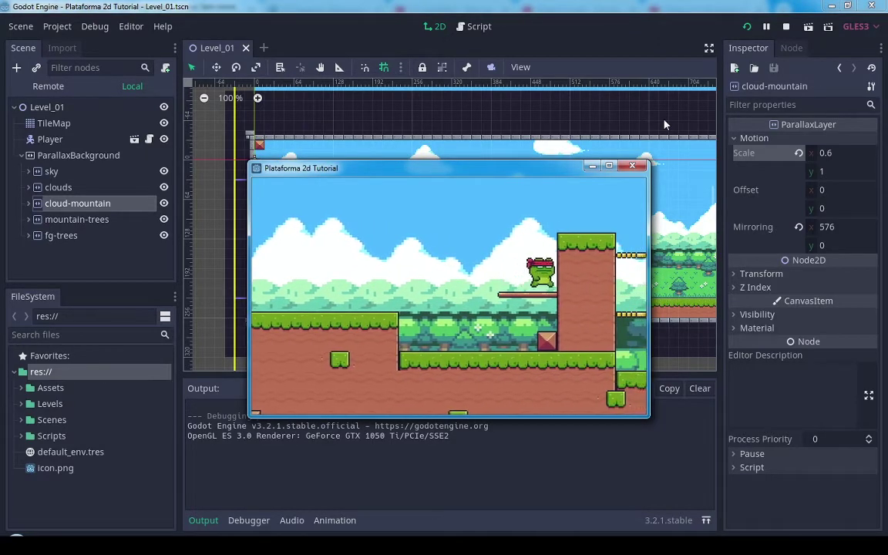
{"action": "key", "text": "Right"}
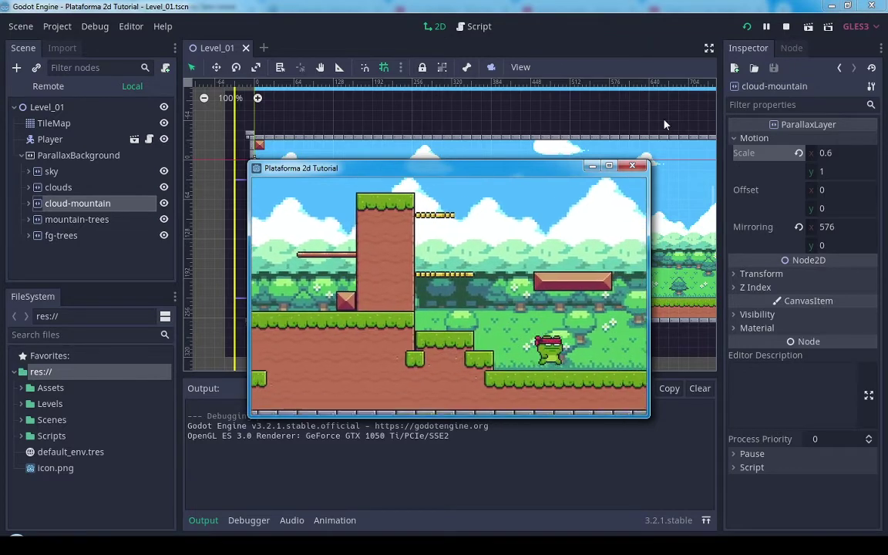
{"action": "key", "text": "Right"}
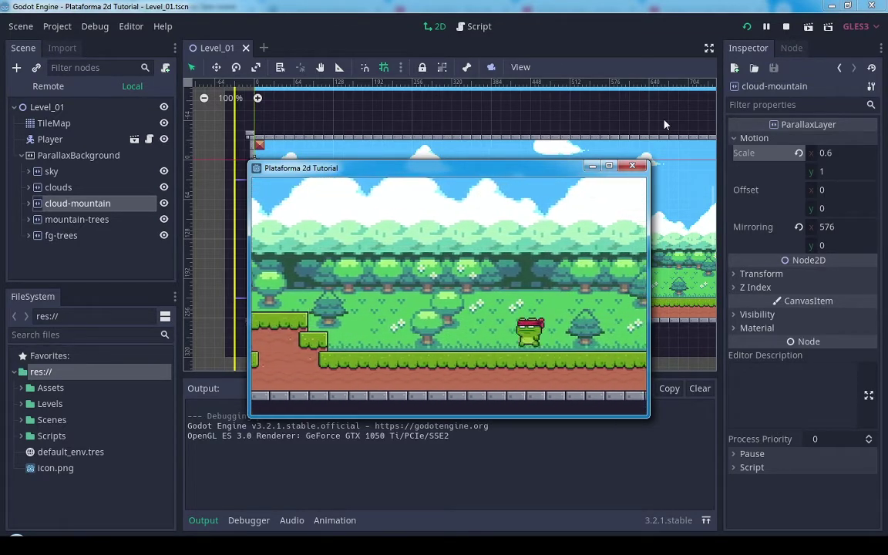
{"action": "key", "text": "Left"}
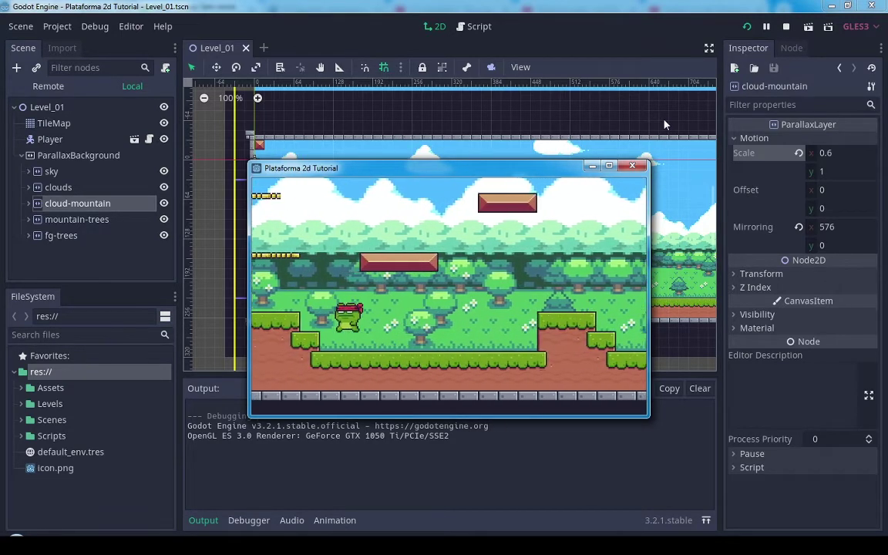
{"action": "key", "text": "Up"}
{"action": "key", "text": "Right"}
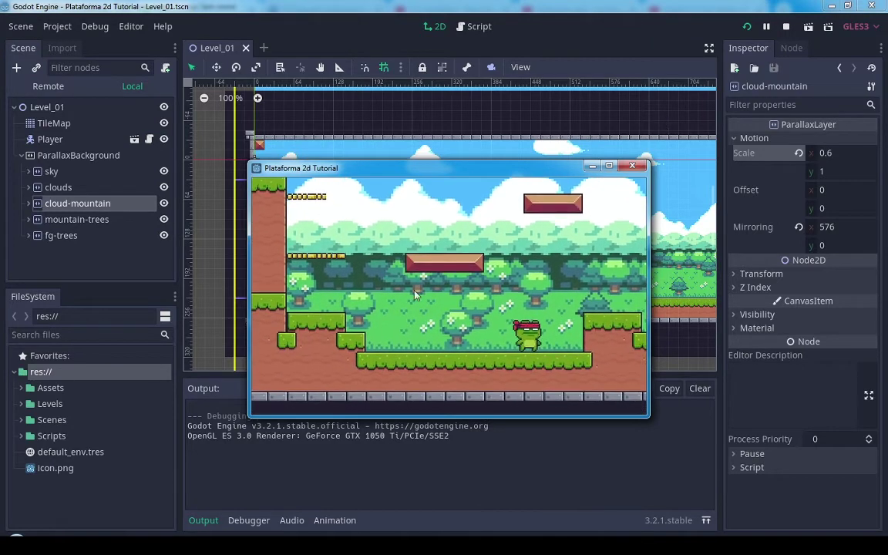
{"action": "left_click", "coordinate": [632, 167]}
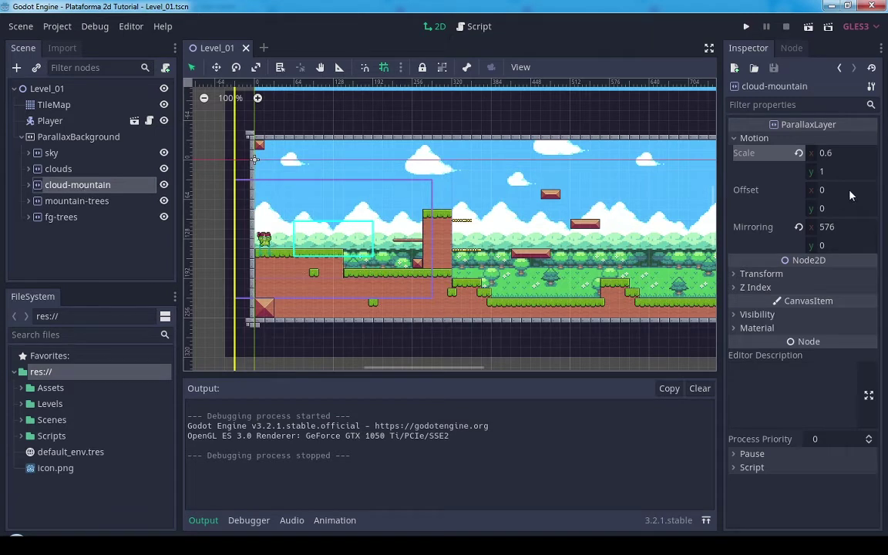
Set cloud-mountain's vertical Motion Scale to 0.8
{"action": "left_click", "coordinate": [163, 185]}
{"action": "left_click", "coordinate": [164, 185]}
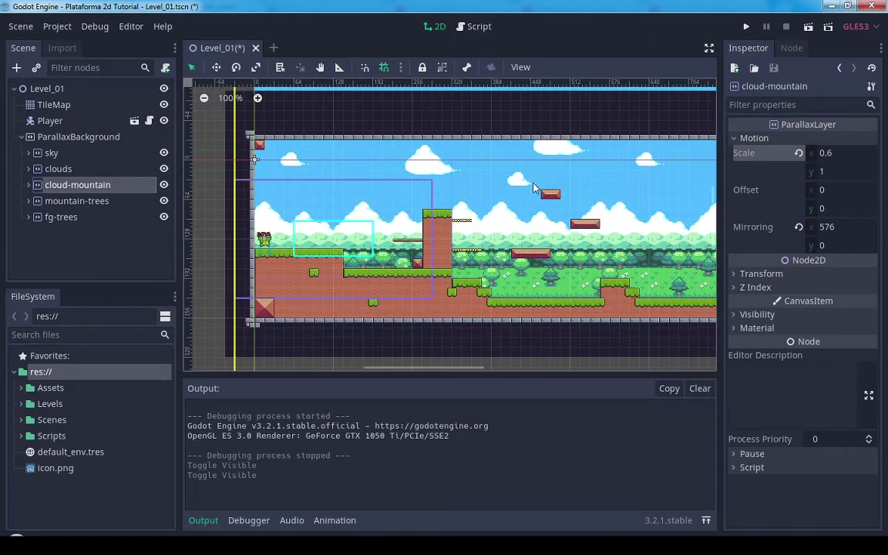
{"action": "left_click", "coordinate": [833, 175]}
{"action": "type", "text": "0.8"}
{"action": "key", "text": "Return"}
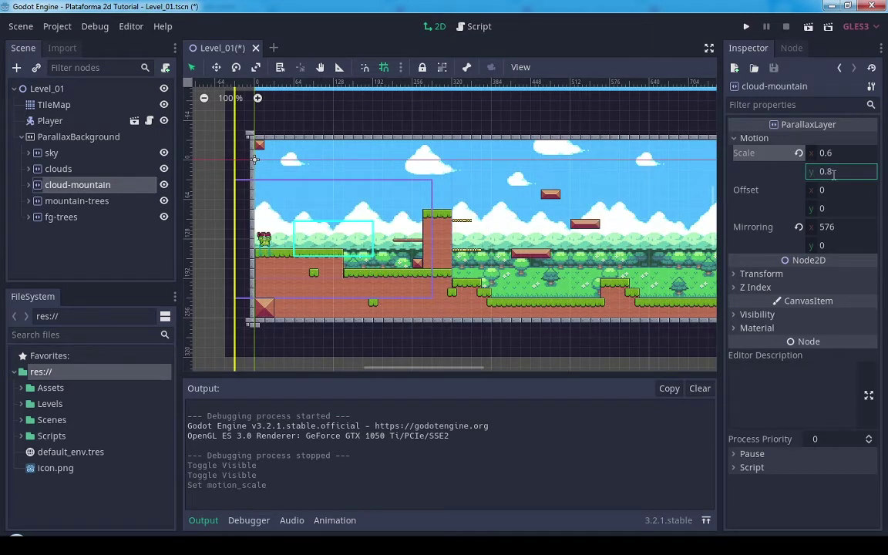
Play-test the level, jumping the frog across pillar and platforms, then close the game
{"action": "left_click", "coordinate": [747, 27]}
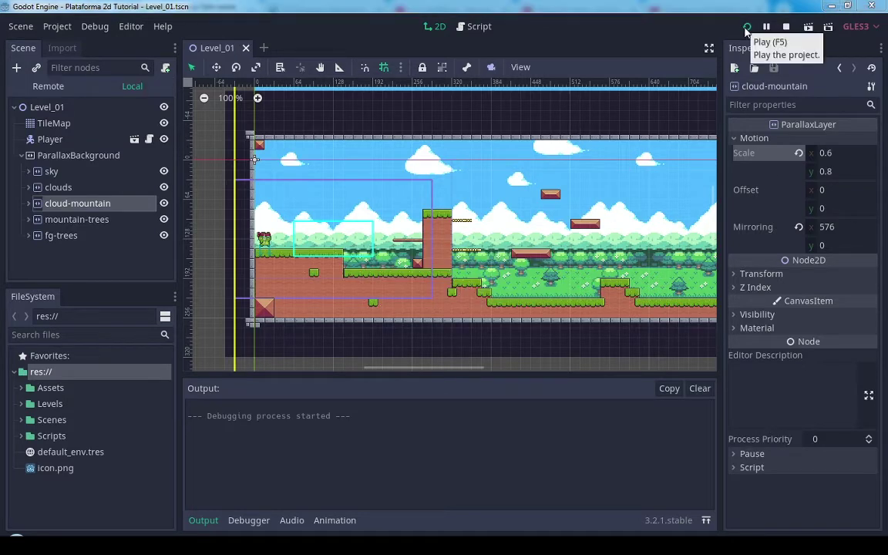
{"action": "key", "text": "Right"}
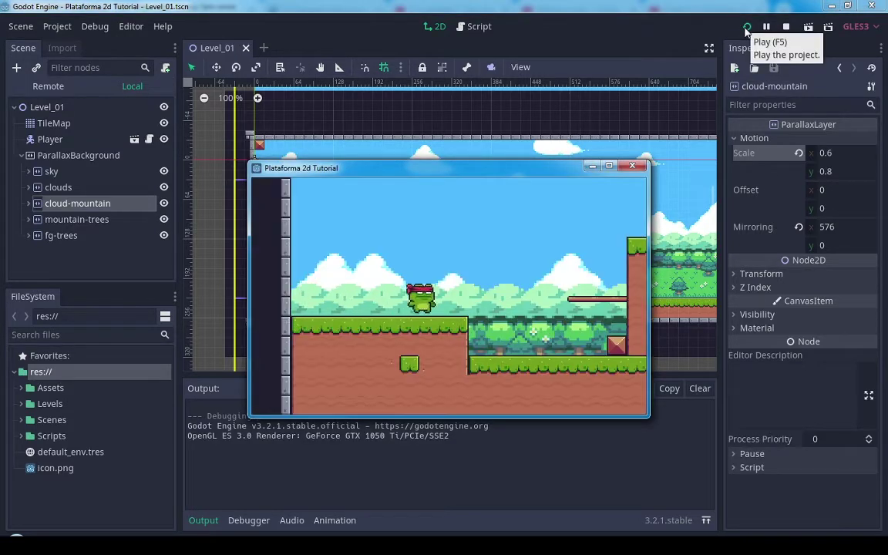
{"action": "key", "text": "Up"}
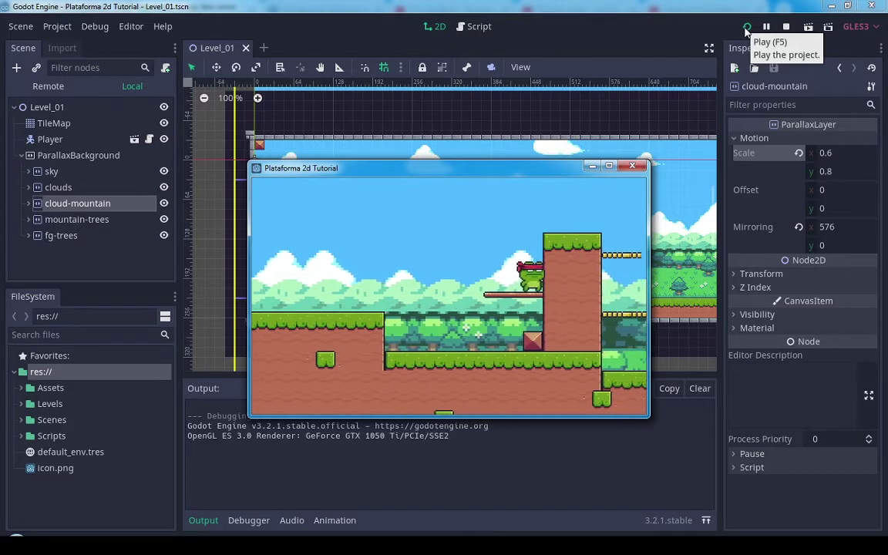
{"action": "key", "text": "Right"}
{"action": "key", "text": "Up"}
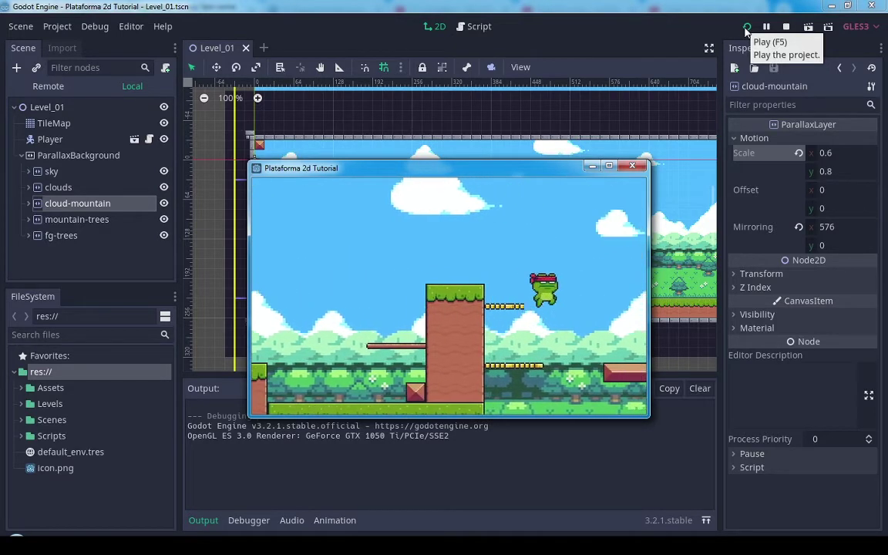
{"action": "key", "text": "Left"}
{"action": "key", "text": "Up"}
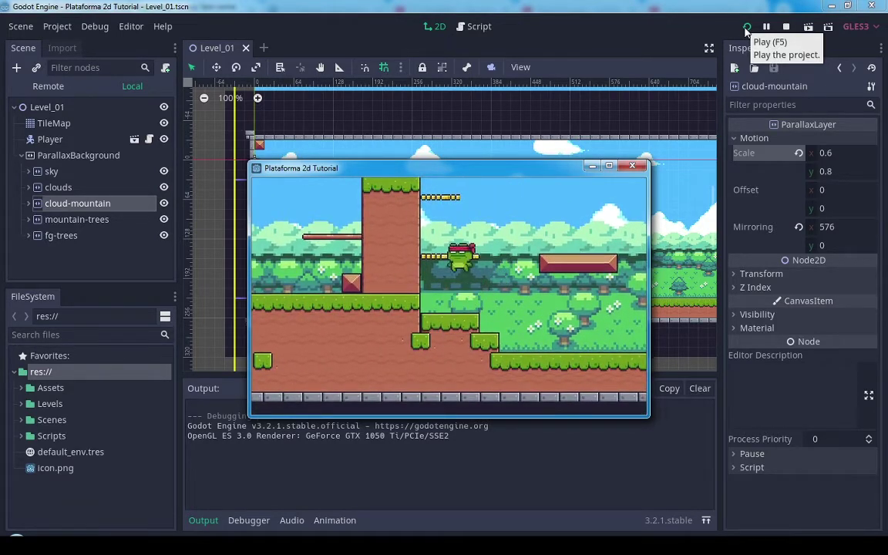
{"action": "key", "text": "Up"}
{"action": "key", "text": "Right"}
{"action": "key", "text": "Right"}
{"action": "key", "text": "Up"}
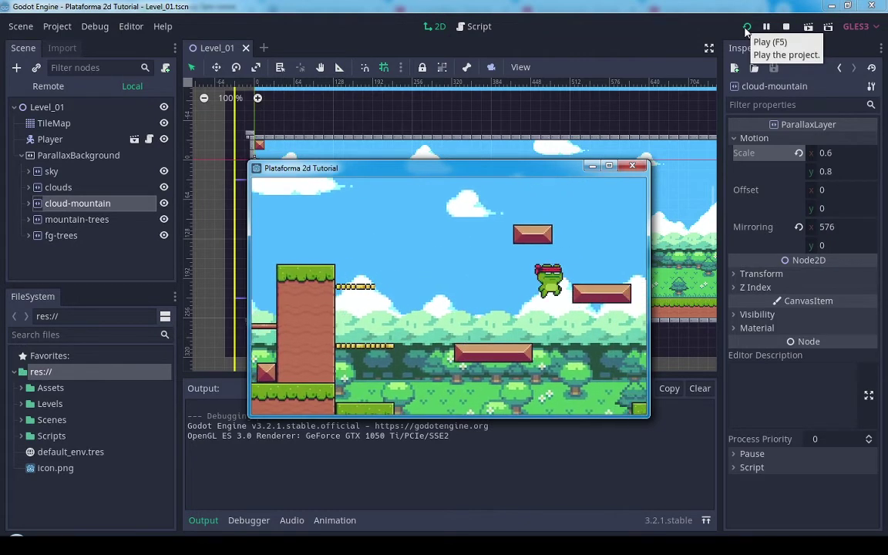
{"action": "key", "text": "Left"}
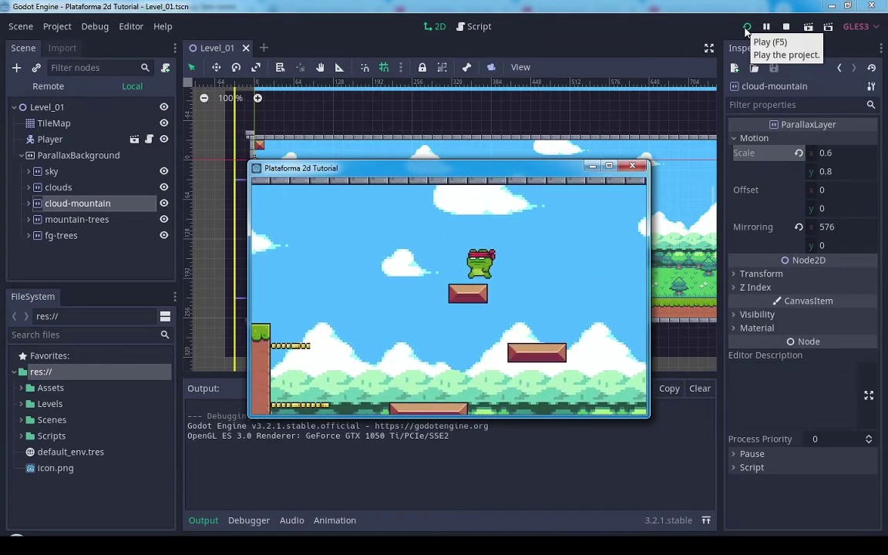
{"action": "key", "text": "Up"}
{"action": "key", "text": "Right"}
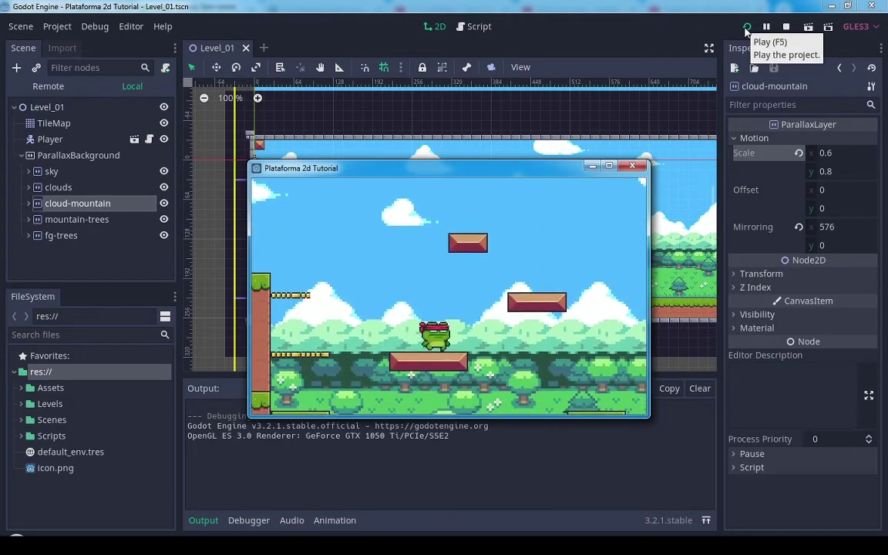
{"action": "key", "text": "Up"}
{"action": "key", "text": "Up"}
{"action": "key", "text": "Left"}
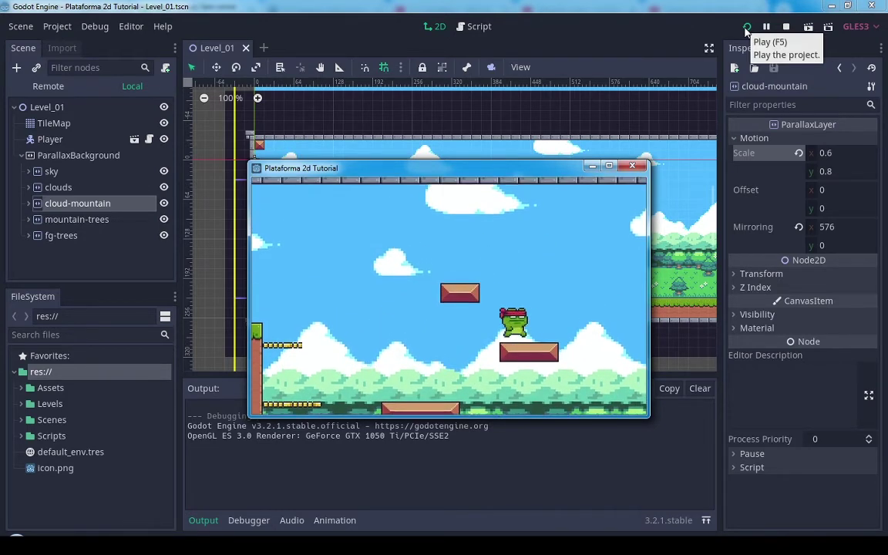
{"action": "key", "text": "Left"}
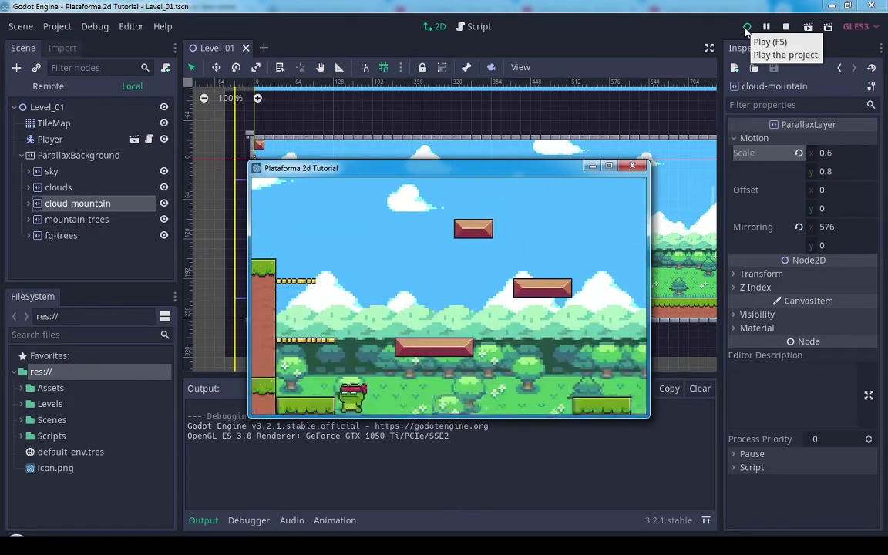
{"action": "key", "text": "Up"}
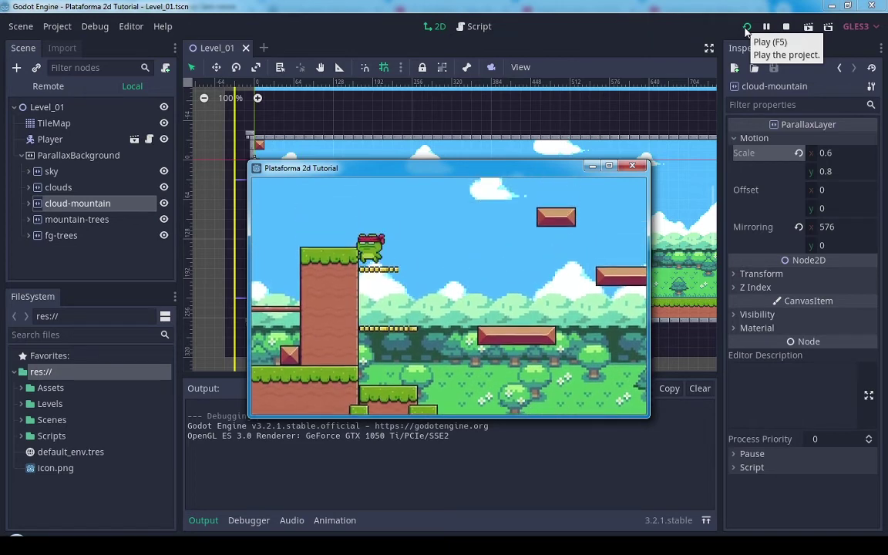
{"action": "key", "text": "Up"}
{"action": "key", "text": "Left"}
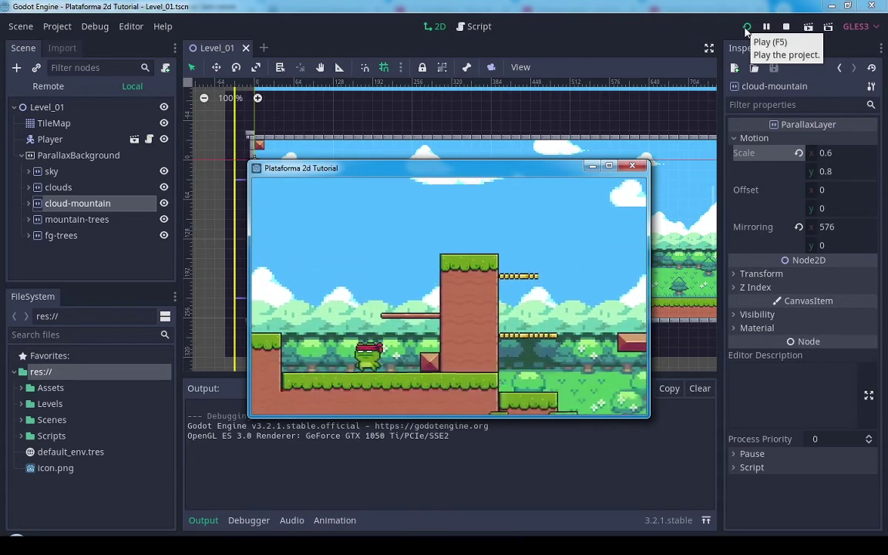
{"action": "left_click", "coordinate": [633, 167]}
Erase the row of dark TileMap tiles along the top of the level, using distraction-free view
{"action": "middle_click_drag", "start_coordinate": [410, 158], "coordinate": [431, 192]}
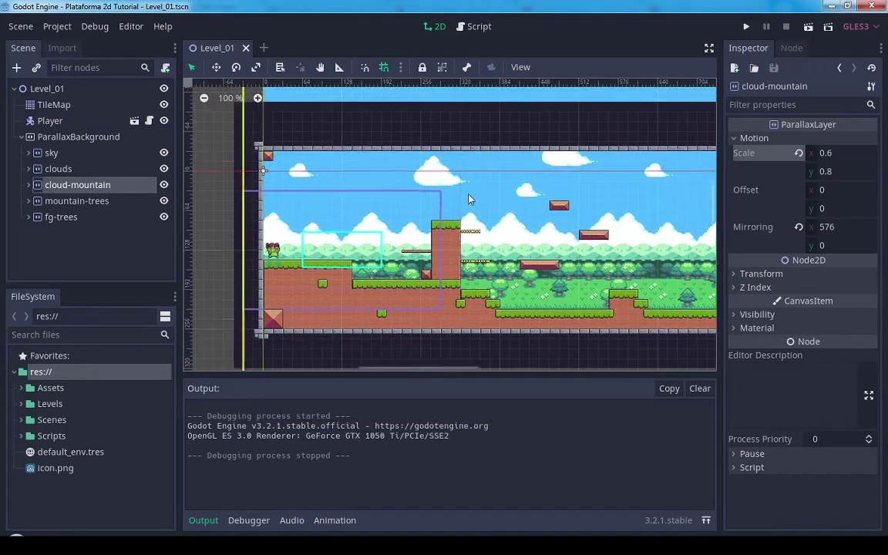
{"action": "middle_click_drag", "start_coordinate": [464, 226], "coordinate": [443, 220]}
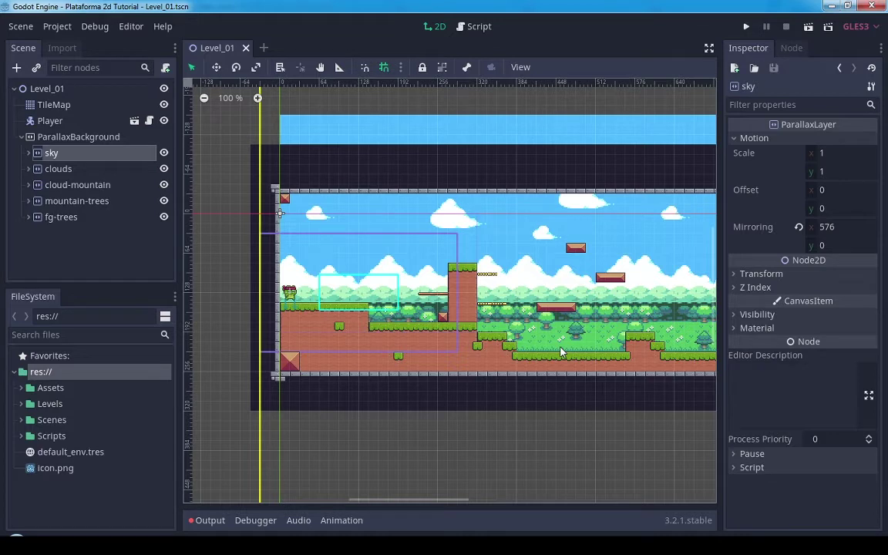
{"action": "left_click", "coordinate": [83, 104]}
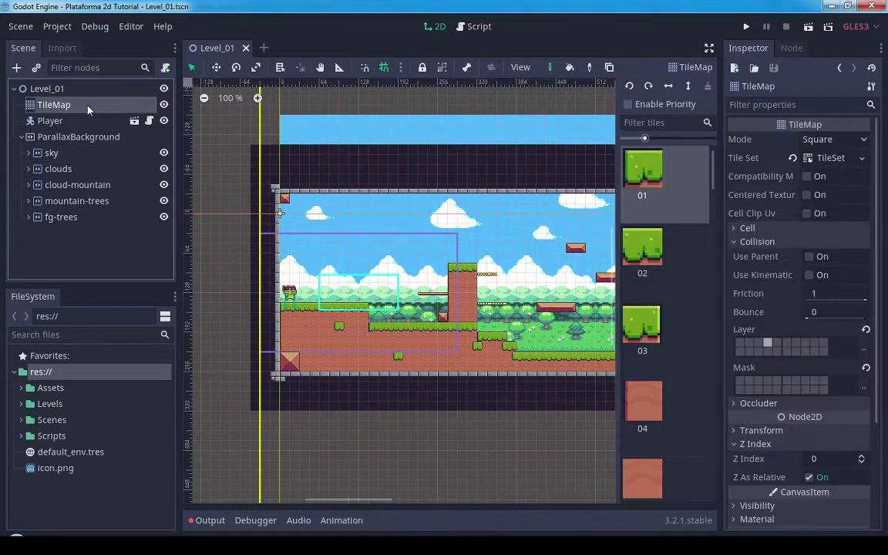
{"action": "left_click", "coordinate": [708, 50]}
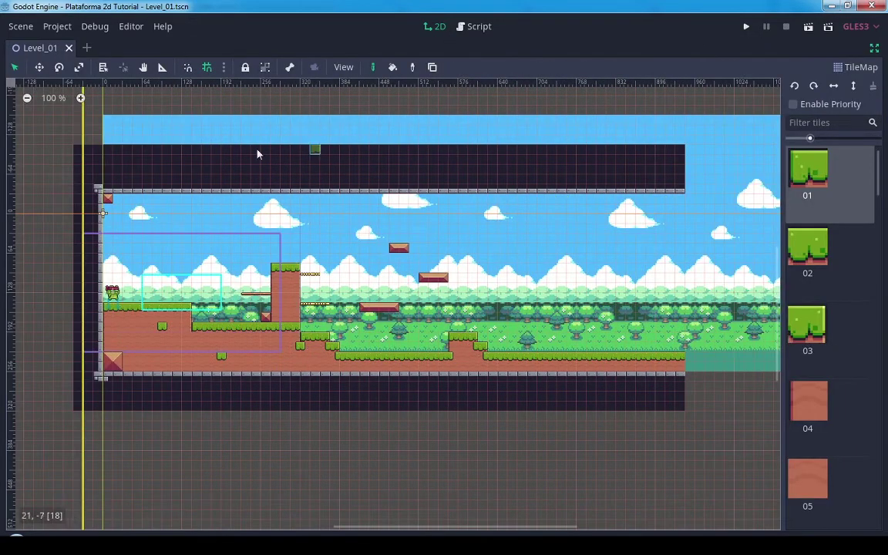
{"action": "right_click_drag", "start_coordinate": [188, 219], "coordinate": [697, 218]}
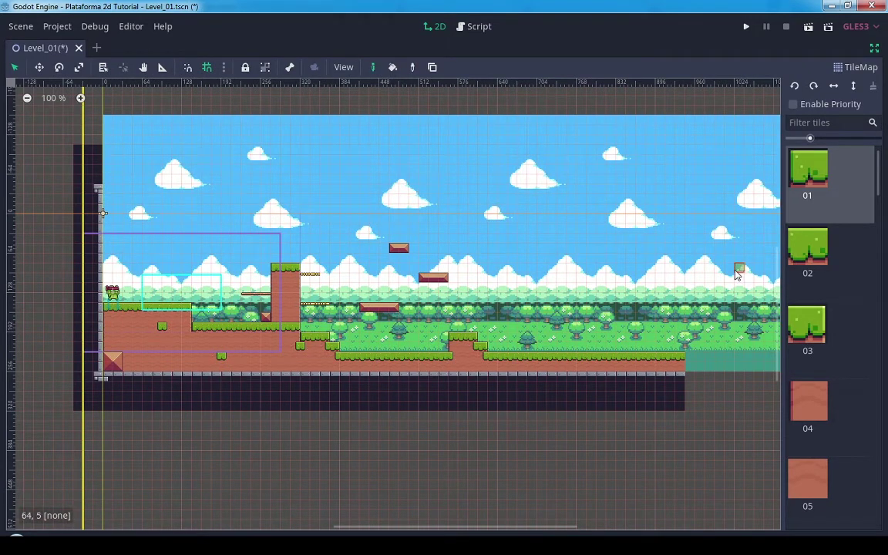
{"action": "left_click", "coordinate": [873, 48]}
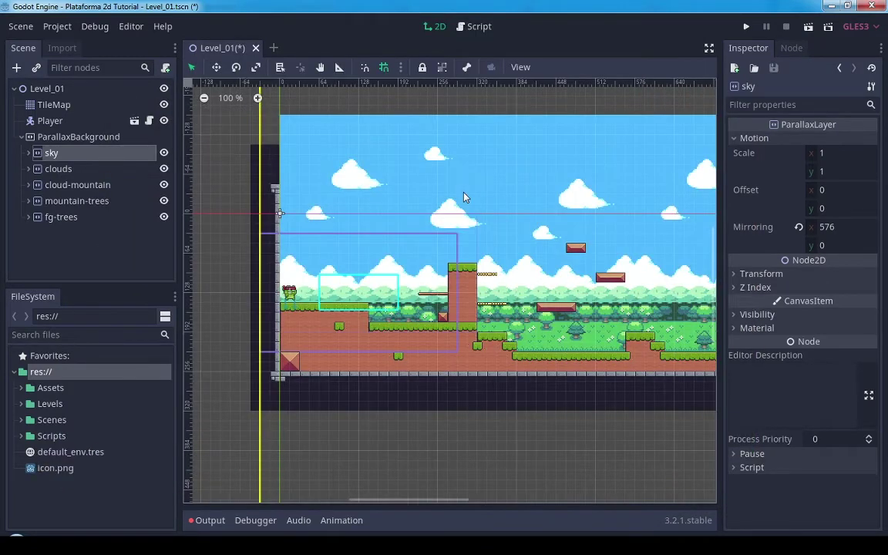
Toggle cloud-mountain's visibility off and on, then expand clouds and select its Sprite child
{"action": "left_click", "coordinate": [68, 168]}
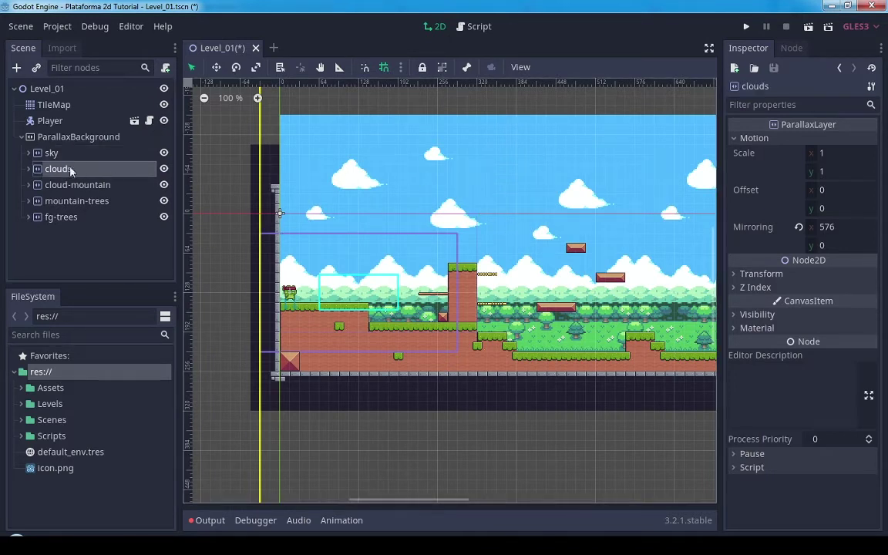
{"action": "left_click", "coordinate": [85, 185]}
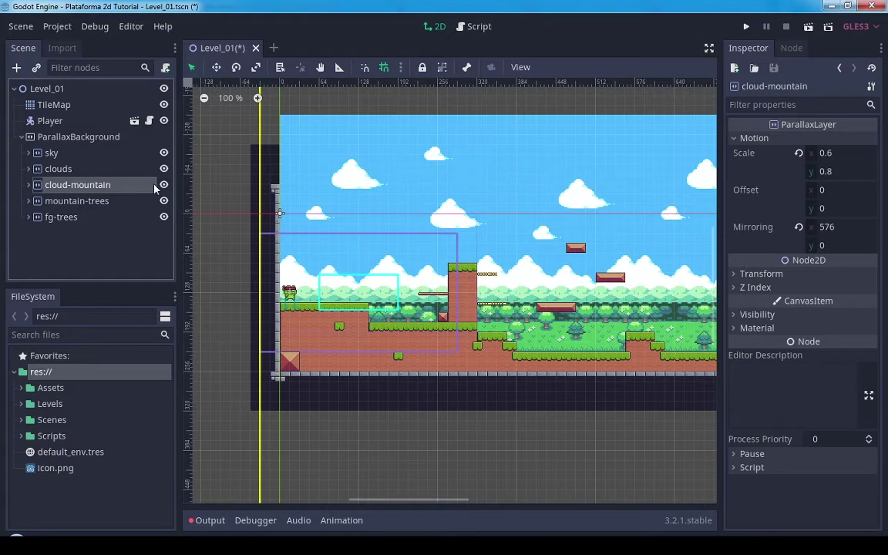
{"action": "left_click", "coordinate": [164, 185]}
{"action": "left_click", "coordinate": [163, 185]}
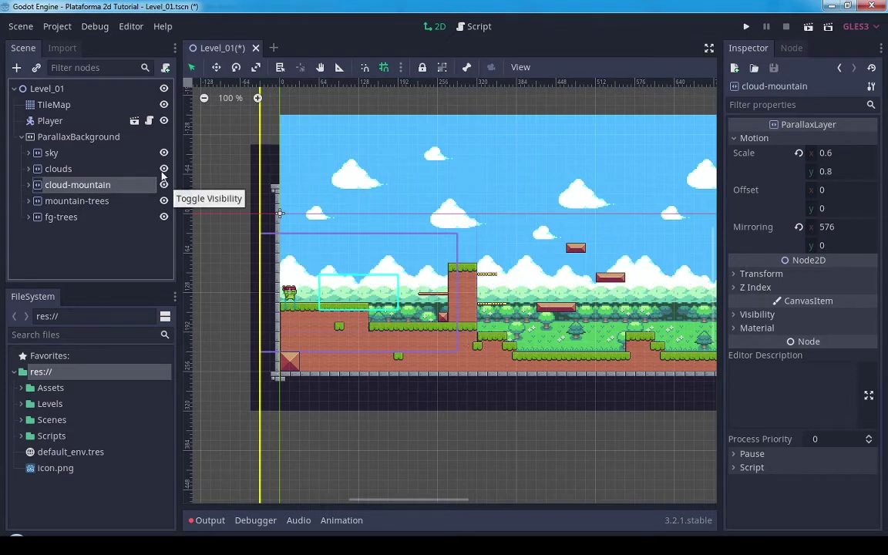
{"action": "left_click", "coordinate": [57, 168]}
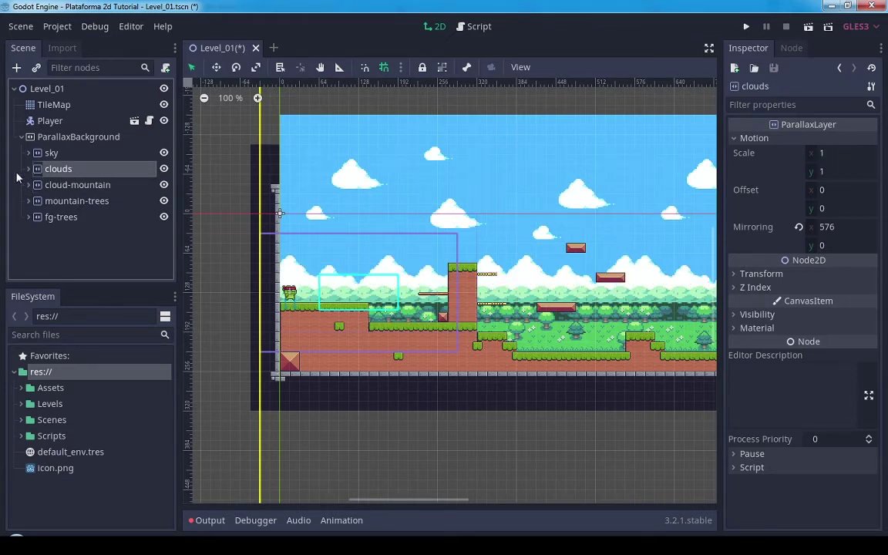
{"action": "left_click", "coordinate": [28, 168]}
{"action": "left_click", "coordinate": [61, 185]}
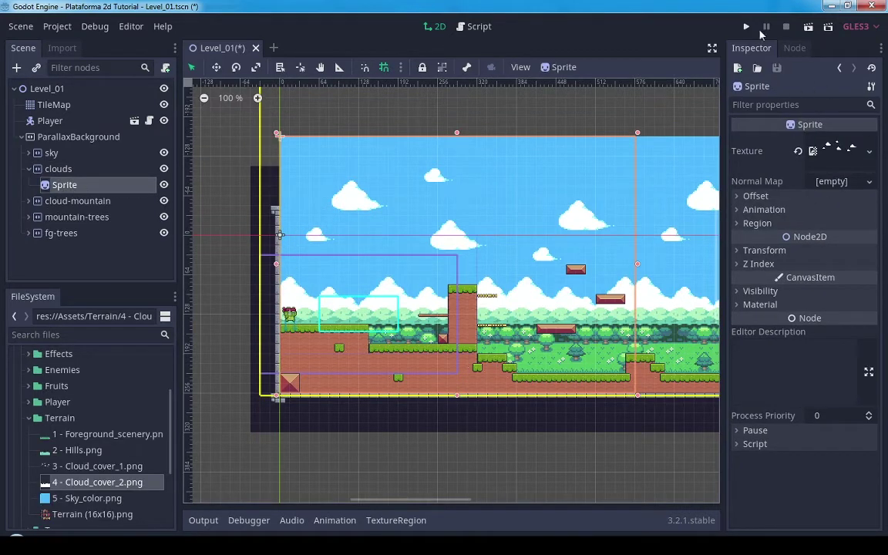
Assign a New ShaderMaterial to the clouds Sprite's Material property
{"action": "left_click", "coordinate": [758, 306]}
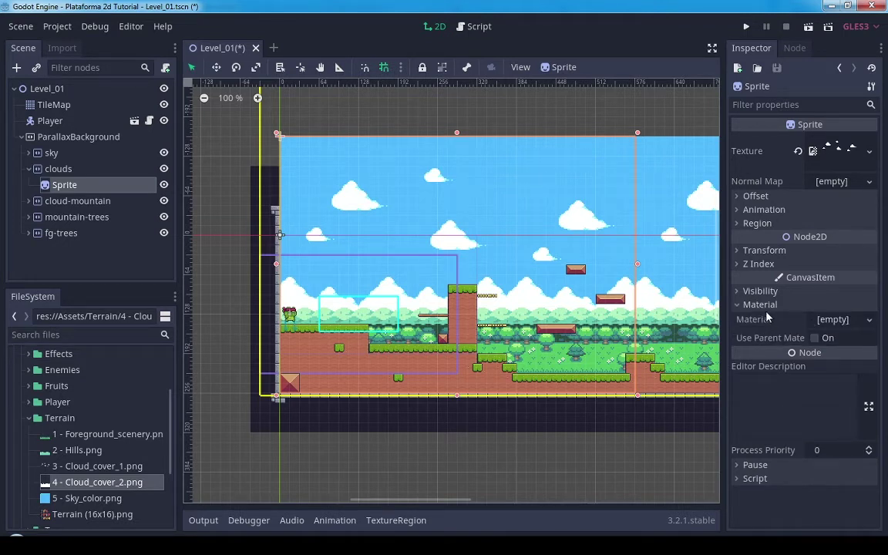
{"action": "left_click", "coordinate": [837, 319]}
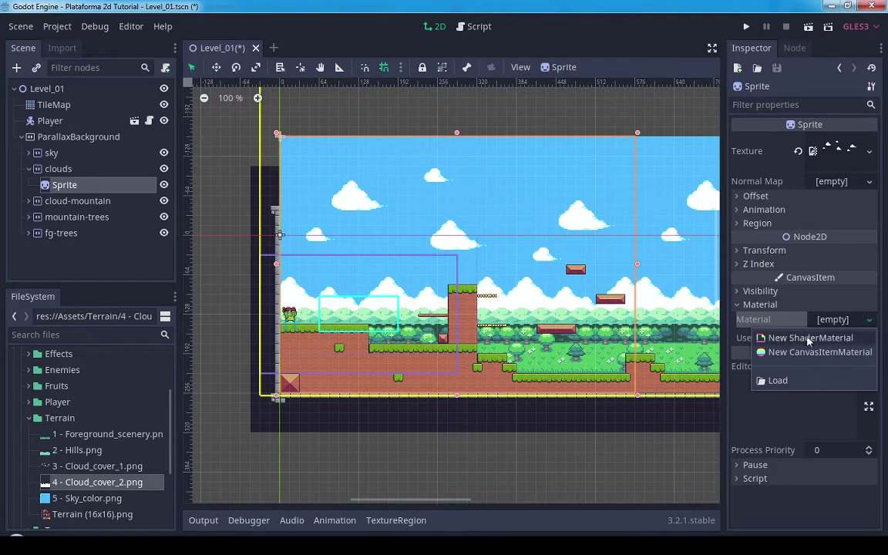
{"action": "left_click", "coordinate": [823, 339]}
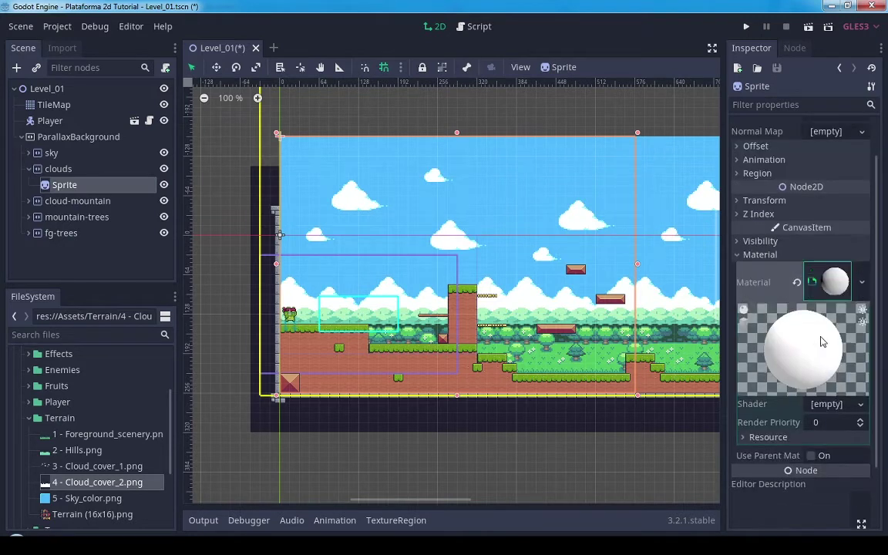
{"action": "left_click", "coordinate": [834, 283]}
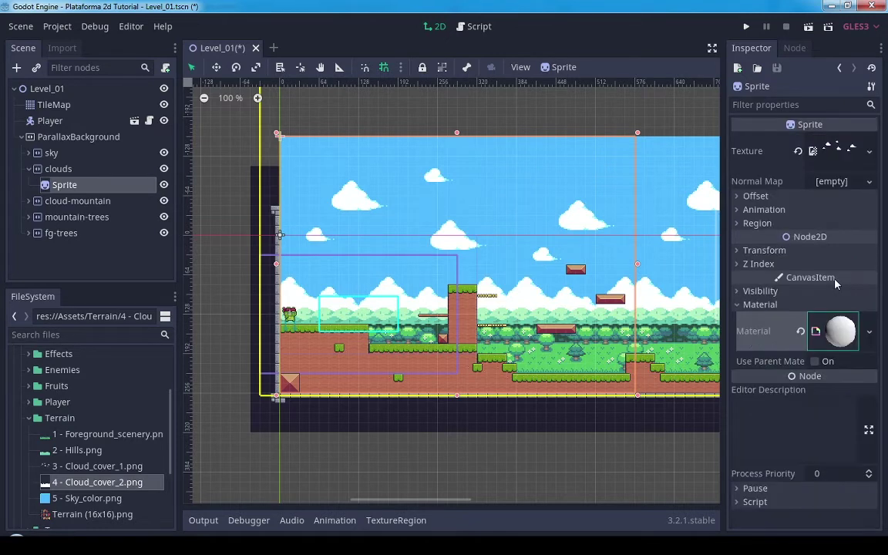
{"action": "left_click", "coordinate": [838, 331]}
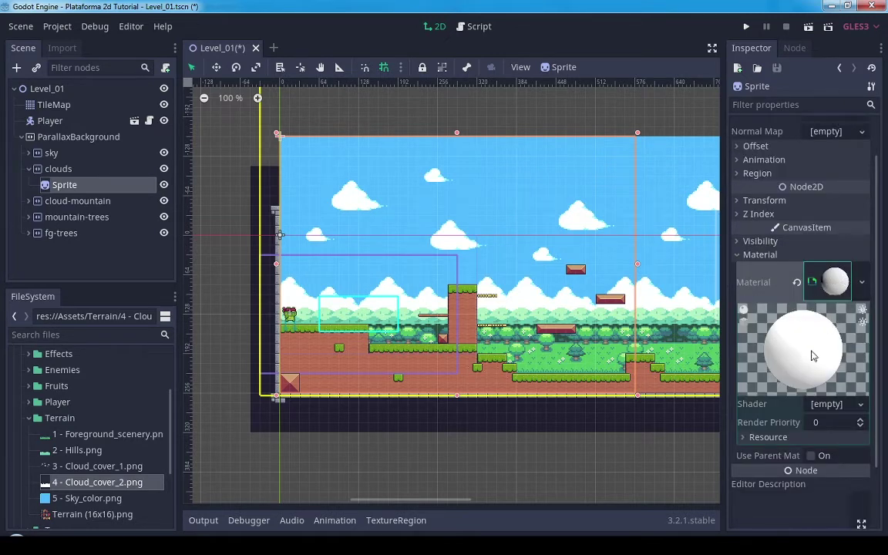
Give the material a New Shader and open it in the shader editor
{"action": "left_click", "coordinate": [825, 404]}
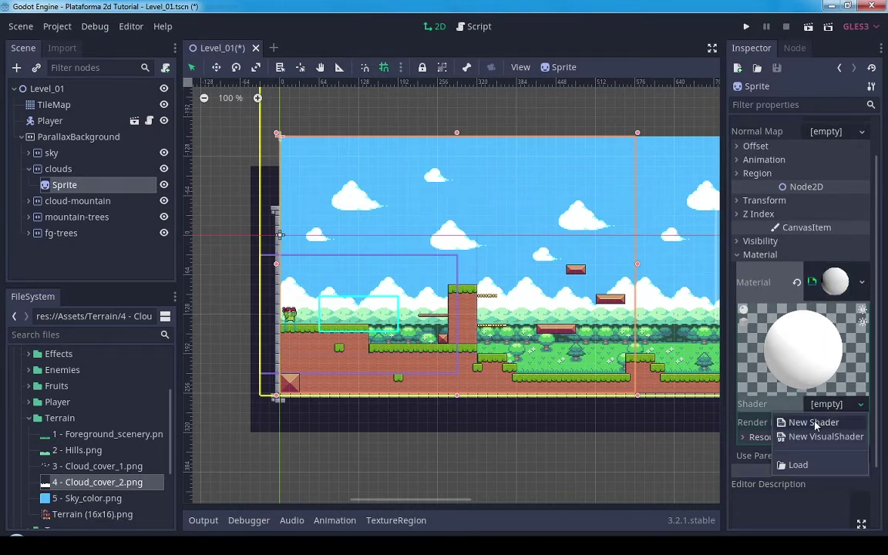
{"action": "left_click", "coordinate": [823, 422]}
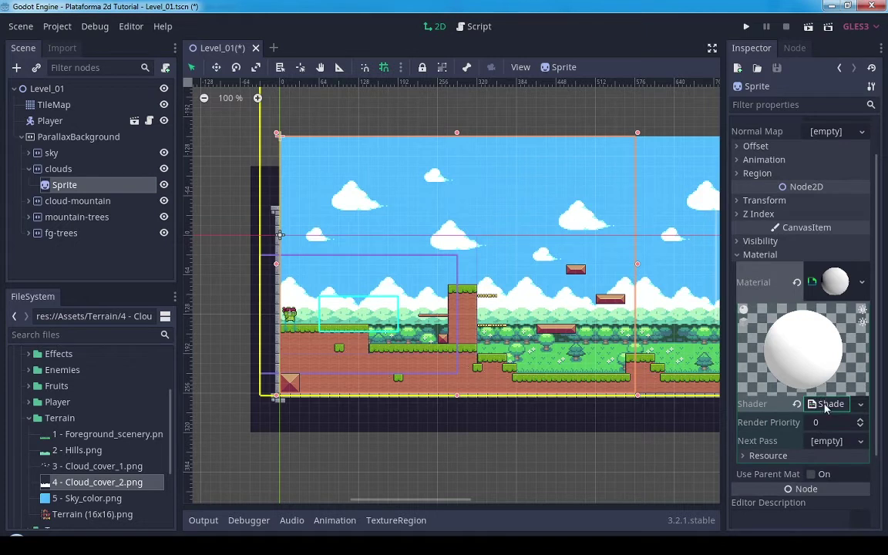
{"action": "left_click", "coordinate": [828, 403]}
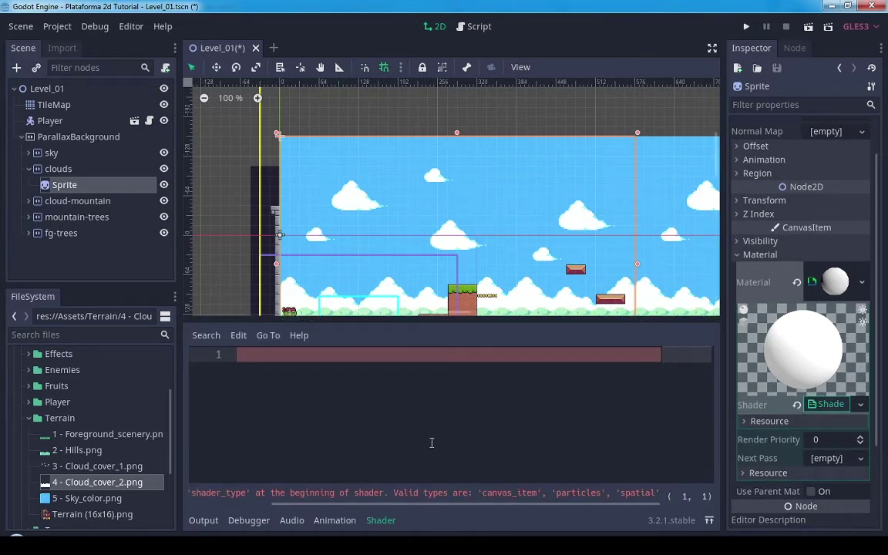
Write 'shader_type canvas_item;' on line 1, followed by blank lines
{"action": "left_click_drag", "start_coordinate": [437, 504], "coordinate": [316, 509]}
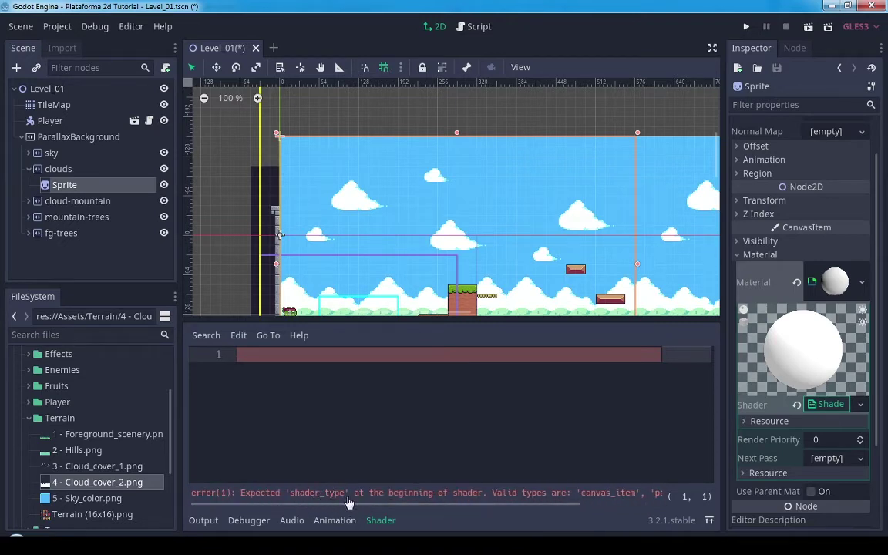
{"action": "left_click_drag", "start_coordinate": [436, 509], "coordinate": [518, 509]}
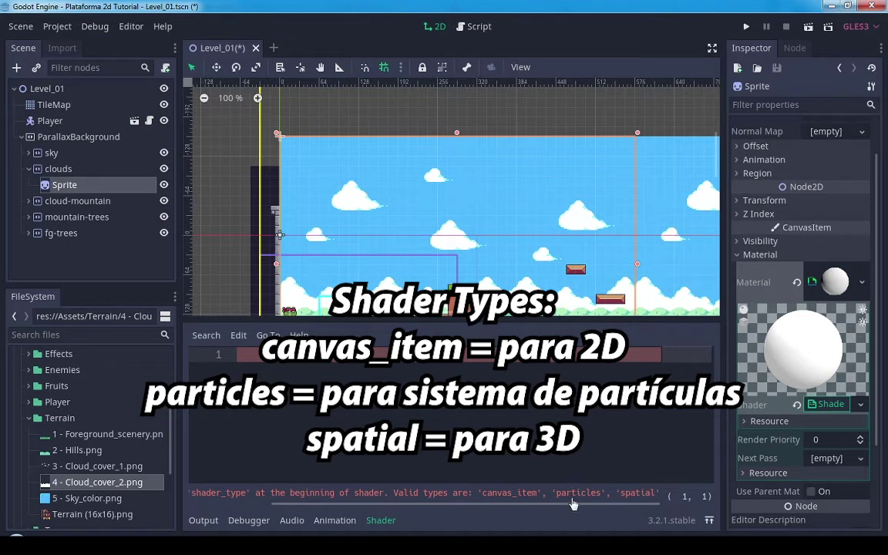
{"action": "left_click_drag", "start_coordinate": [517, 506], "coordinate": [432, 508]}
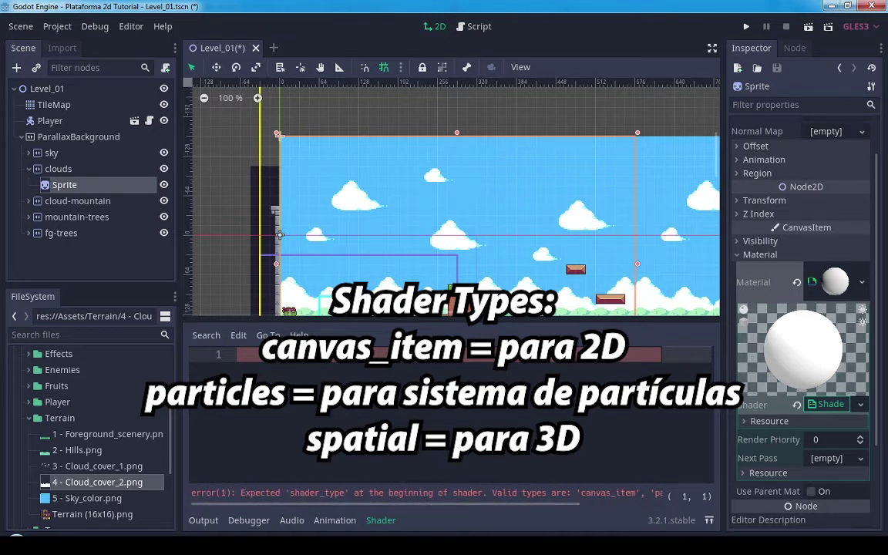
{"action": "type", "text": "shade"}
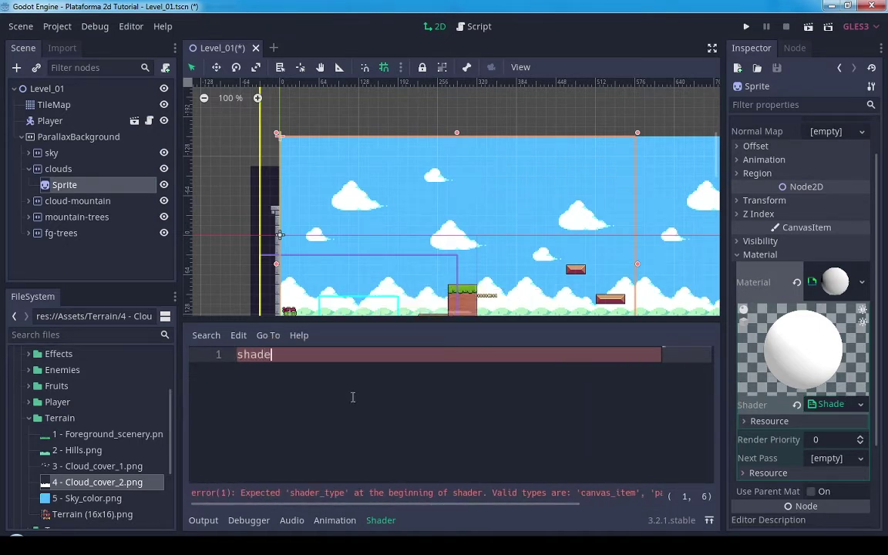
{"action": "type", "text": "r_type"}
{"action": "type", "text": " canvas_it"}
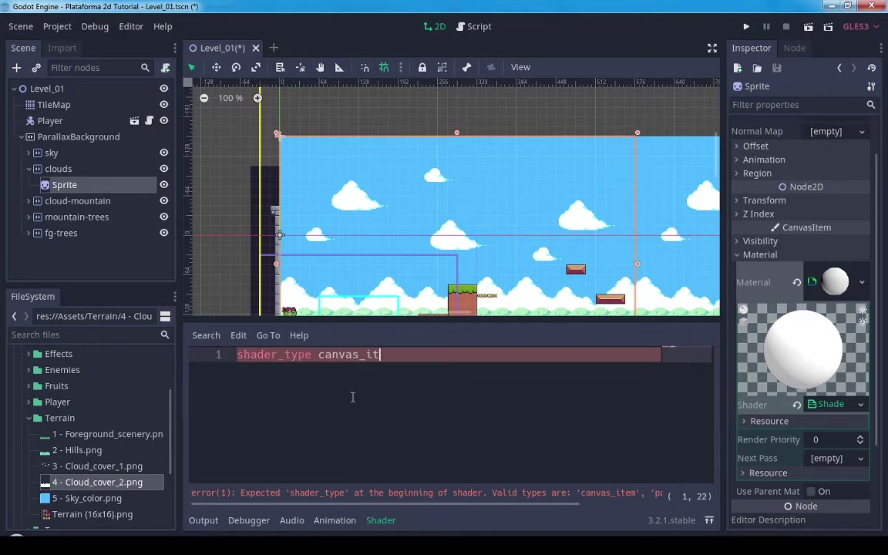
{"action": "type", "text": "em;"}
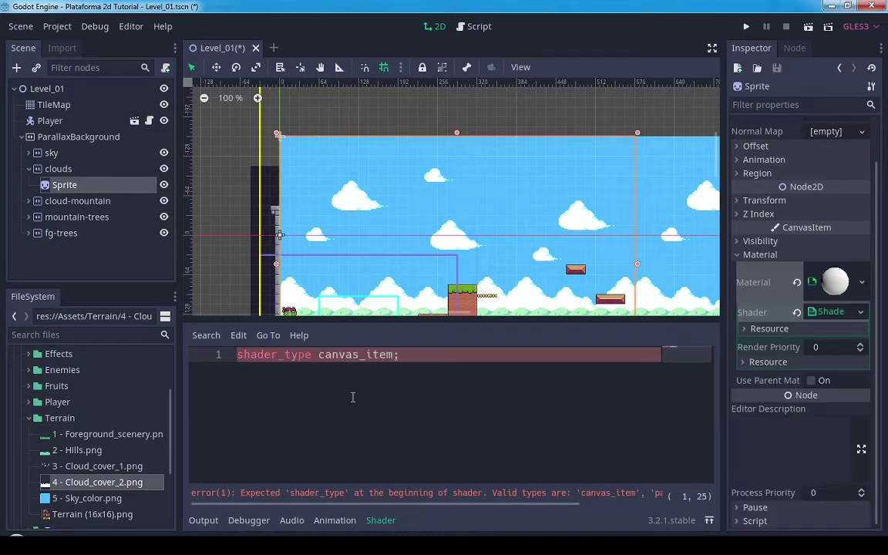
{"action": "key", "text": "Return"}
{"action": "key", "text": "Return"}
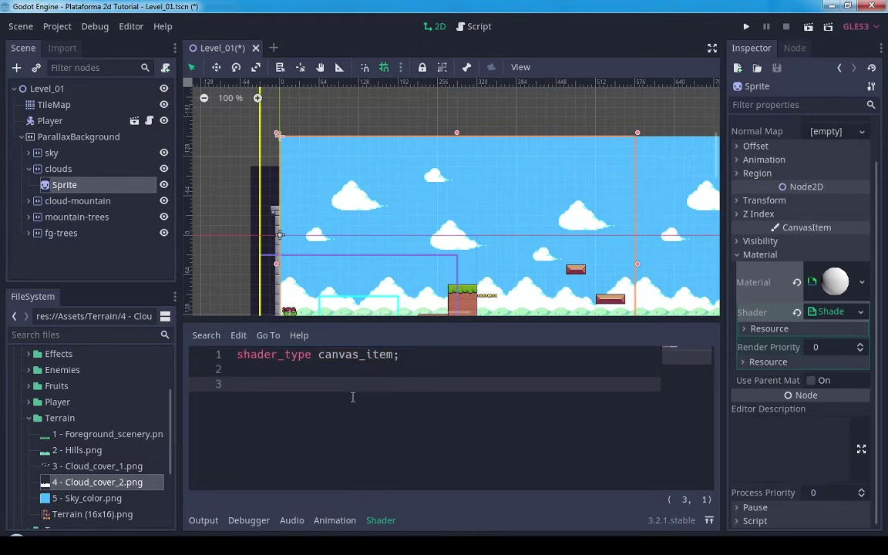
Declare 'uniform vec2 Direction = vec2(1.0,0.0);' and 'uniform float Speed = 0.02f;' on lines 3–4
{"action": "type", "text": "un"}
{"action": "type", "text": "iform "}
{"action": "type", "text": "vec2 "}
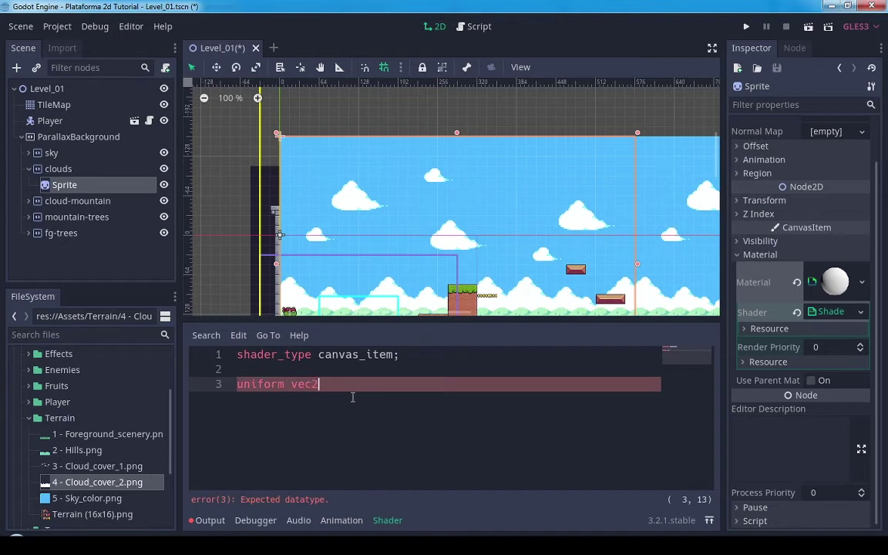
{"action": "type", "text": "Dir"}
{"action": "type", "text": "ection = v"}
{"action": "type", "text": "ec2"}
{"action": "type", "text": "(1.0"}
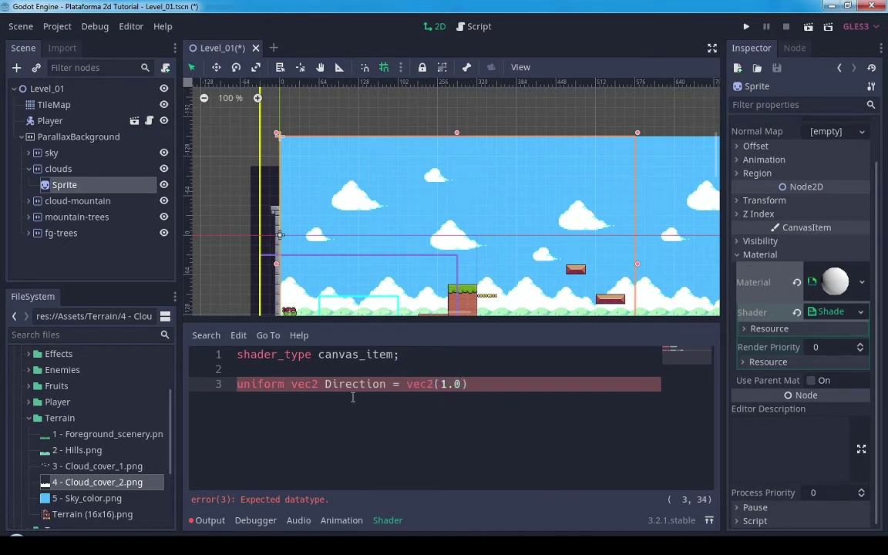
{"action": "type", "text": ",0.0"}
{"action": "left_click", "coordinate": [511, 379]}
{"action": "type", "text": ";"}
{"action": "key", "text": "Return"}
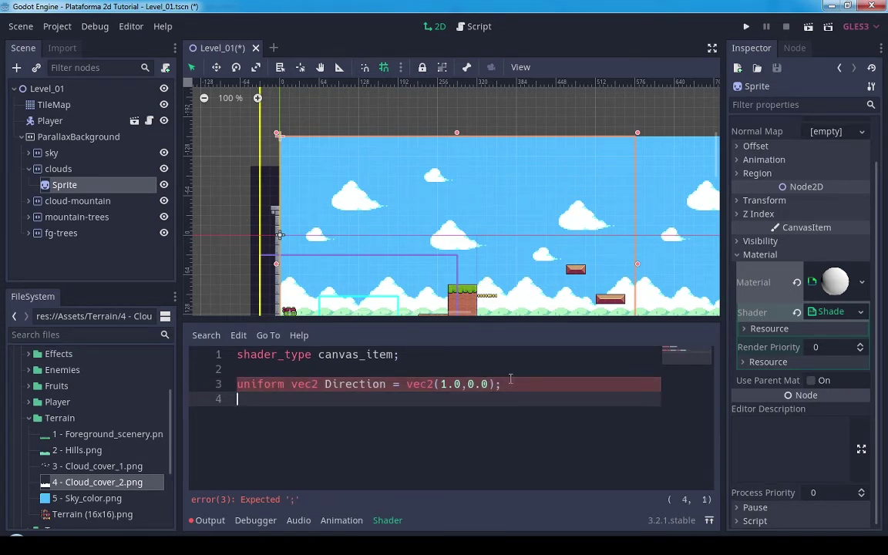
{"action": "type", "text": "unifo"}
{"action": "type", "text": "rm "}
{"action": "type", "text": "float "}
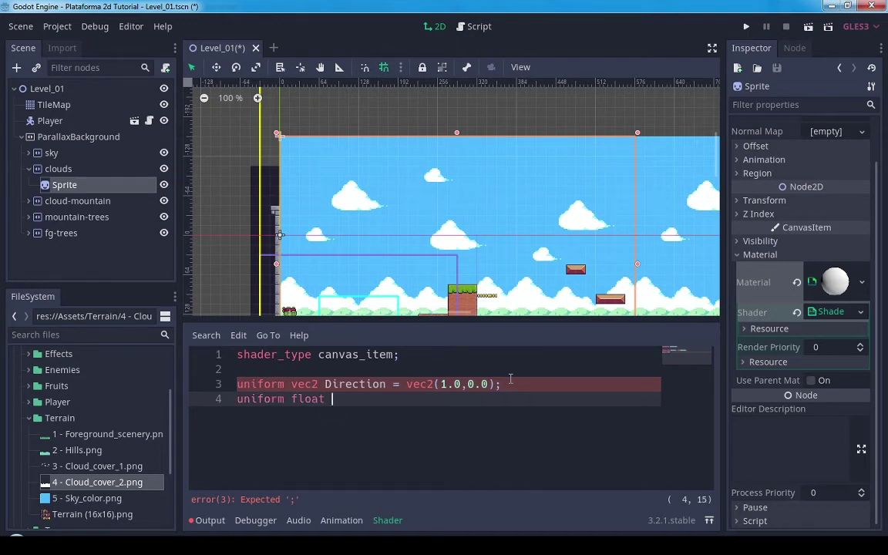
{"action": "type", "text": "Speed "}
{"action": "type", "text": "= "}
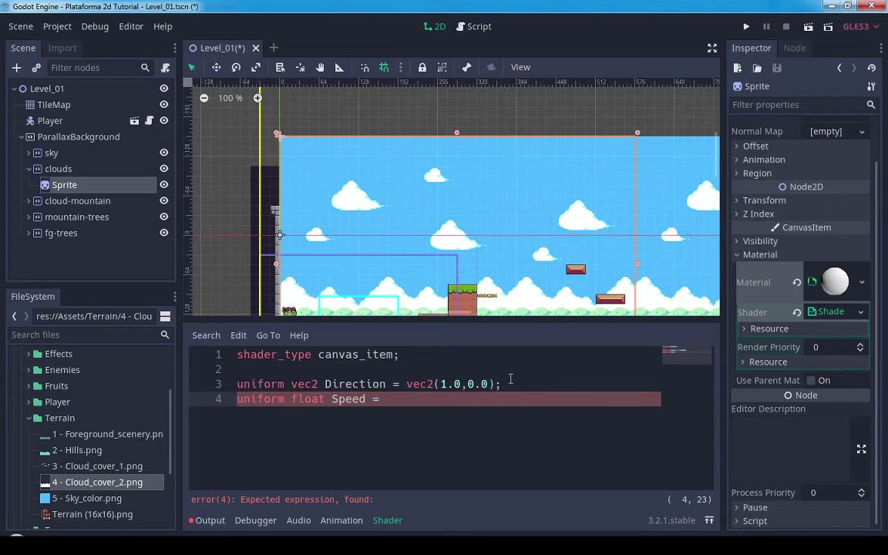
{"action": "type", "text": "0.0"}
{"action": "type", "text": "2f;"}
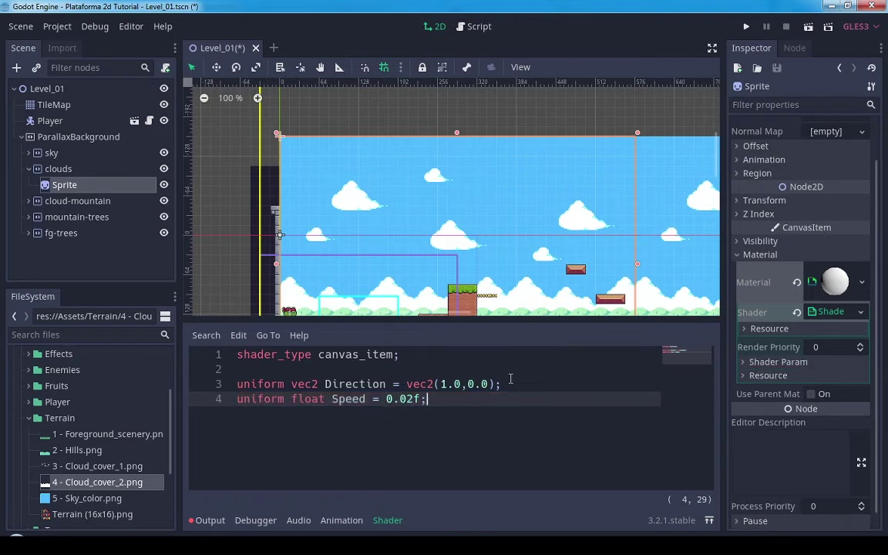
{"action": "key", "text": "Return"}
{"action": "key", "text": "Return"}
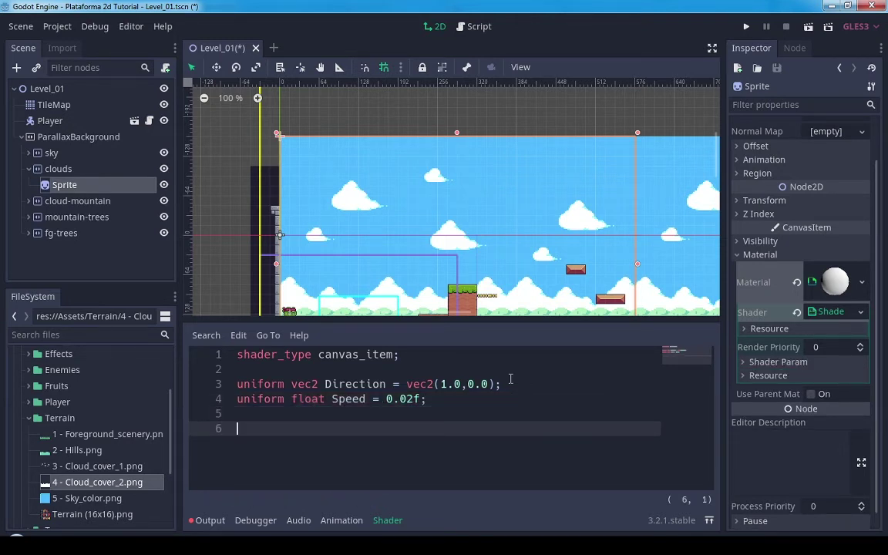
Create an empty 'void fragment()' function with its braces on separate lines
{"action": "type", "text": "void "}
{"action": "type", "text": "frag"}
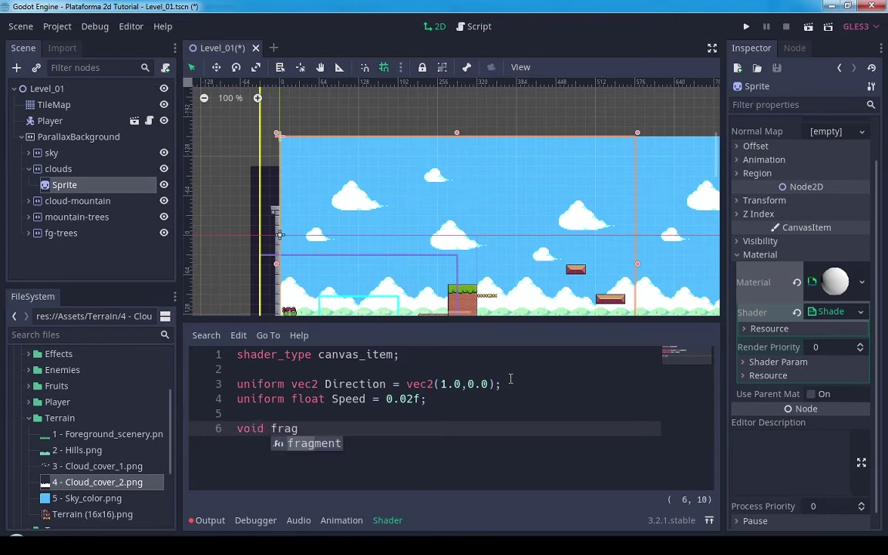
{"action": "key", "text": "Return"}
{"action": "type", "text": "() "}
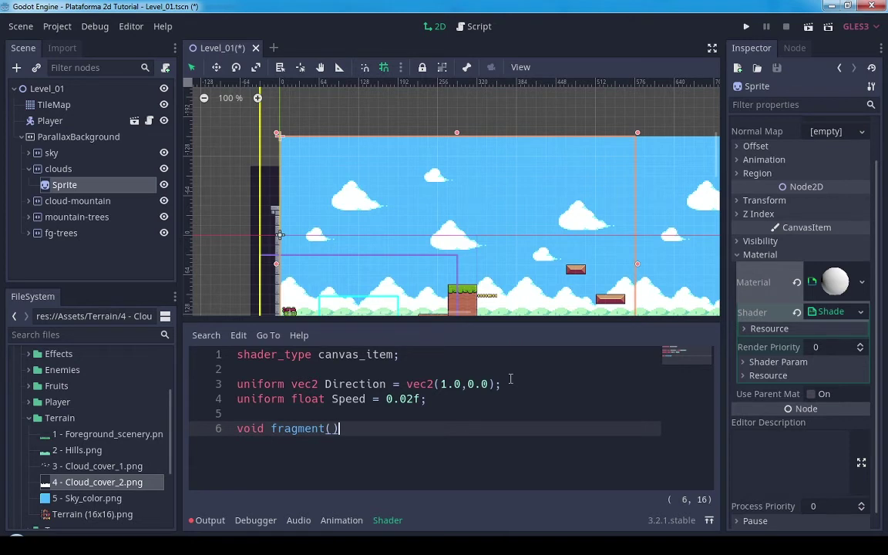
{"action": "type", "text": "{"}
{"action": "key", "text": "Left"}
{"action": "key", "text": "Return"}
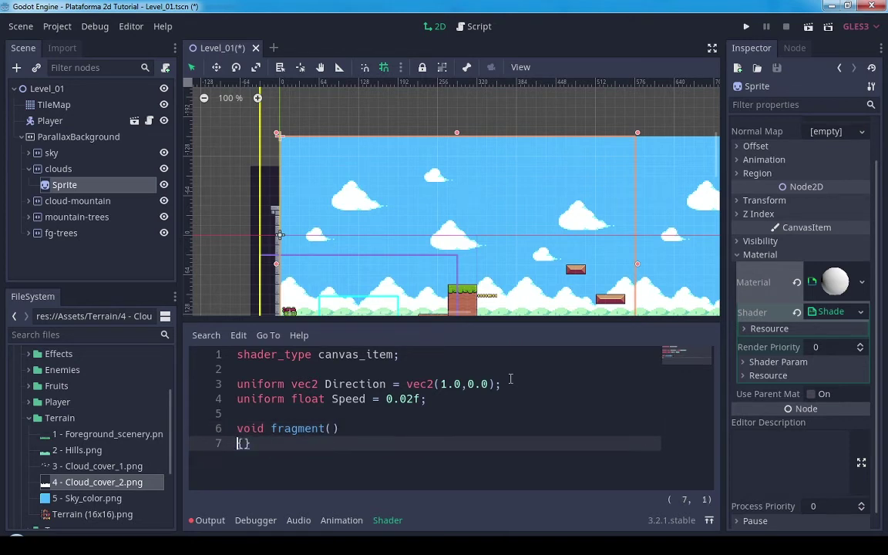
{"action": "key", "text": "Right"}
{"action": "key", "text": "Return"}
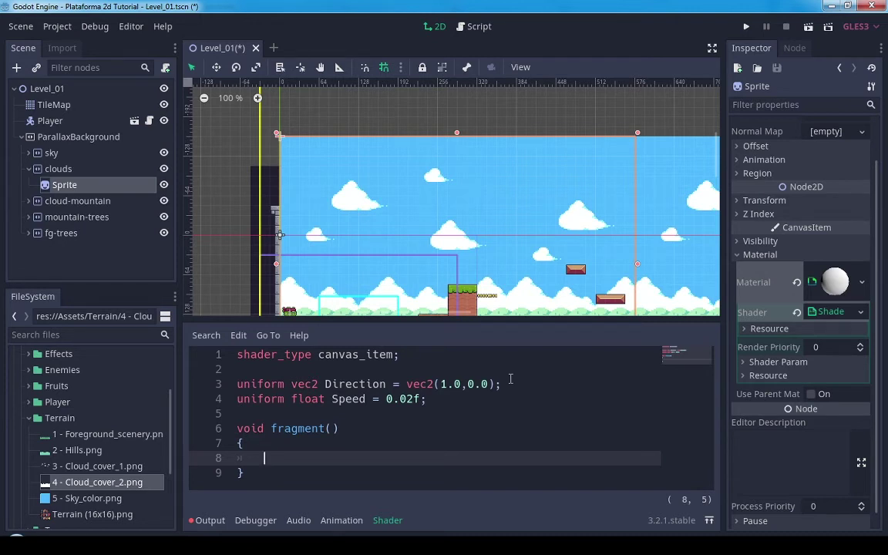
Write 'COLOR = texture(TEXTURE, UV + (Direction * TIME * Speed));' inside fragment()
{"action": "type", "text": "COLOR"}
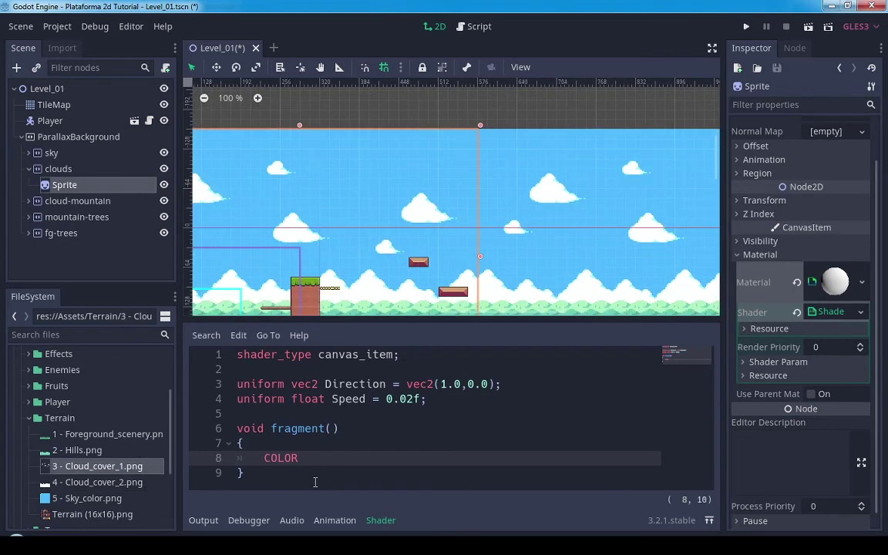
{"action": "type", "text": " = tex"}
{"action": "type", "text": "ture"}
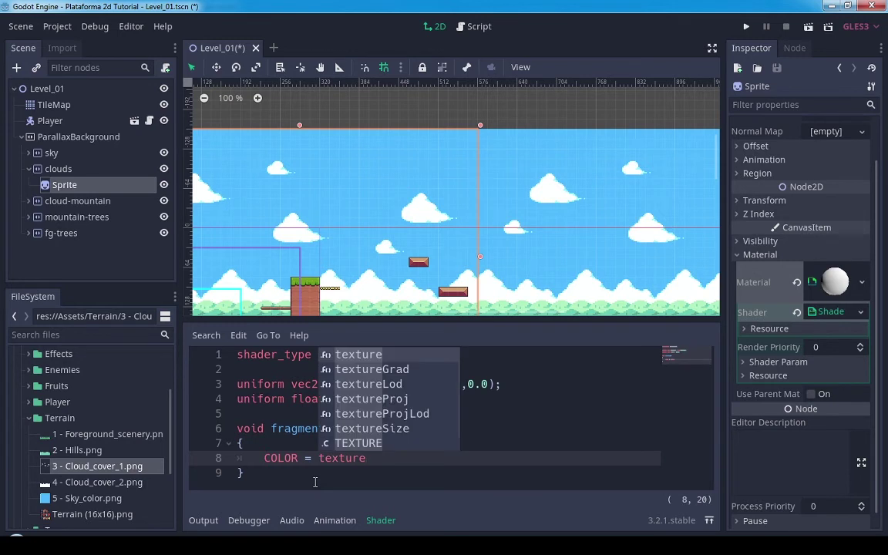
{"action": "type", "text": "("}
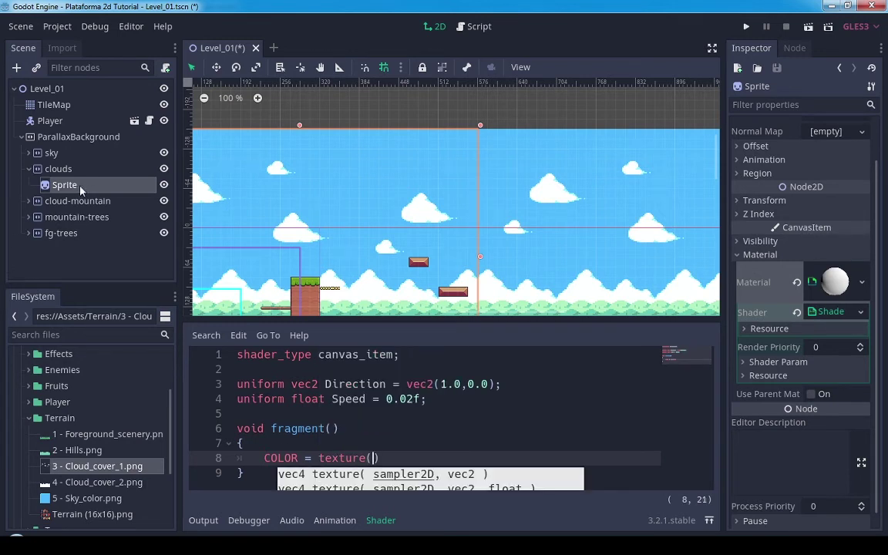
{"action": "type", "text": "TEXTURE"}
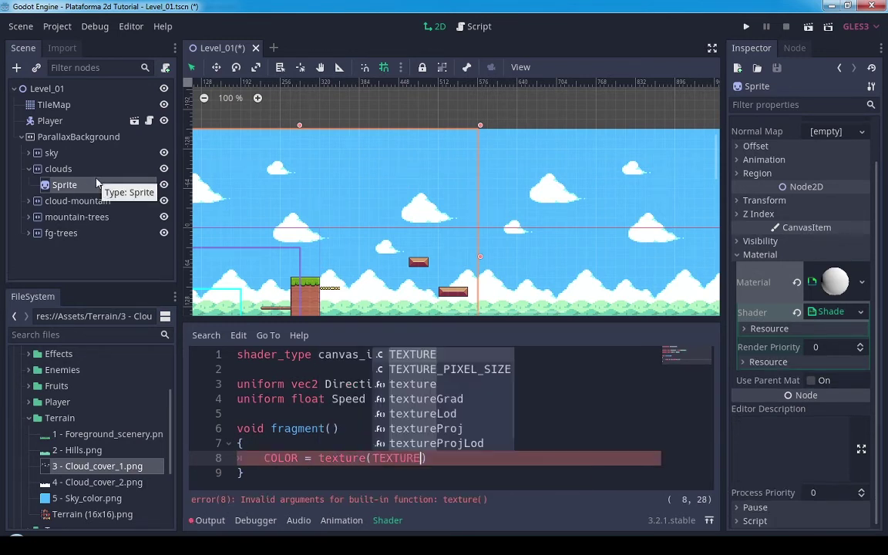
{"action": "type", "text": ", "}
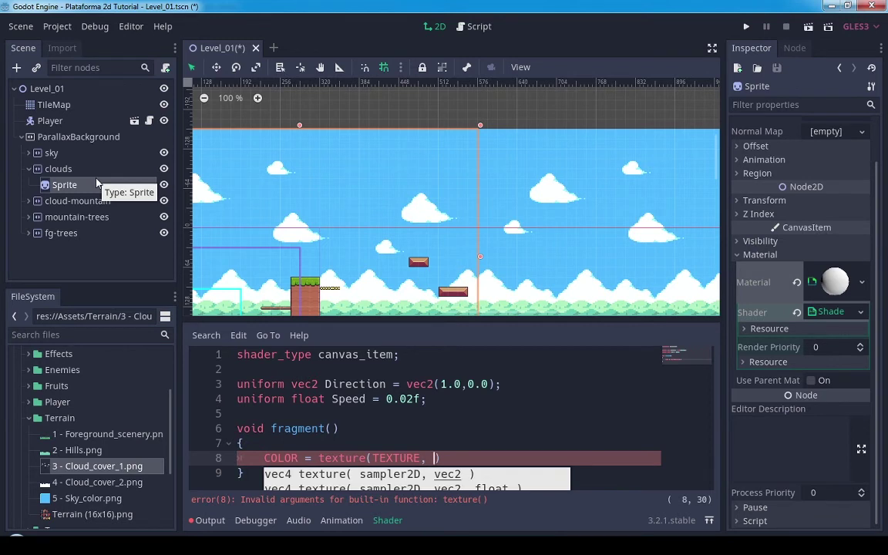
{"action": "type", "text": "UV + "}
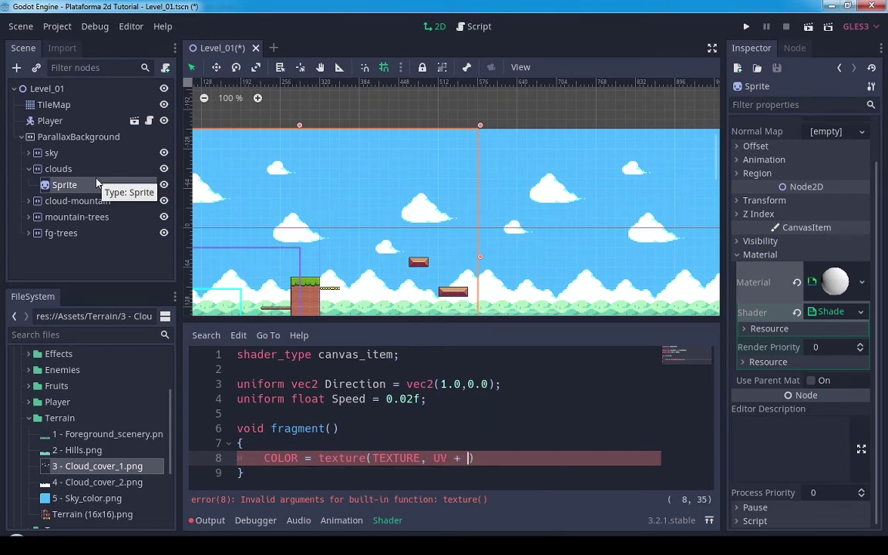
{"action": "type", "text": "(Dire"}
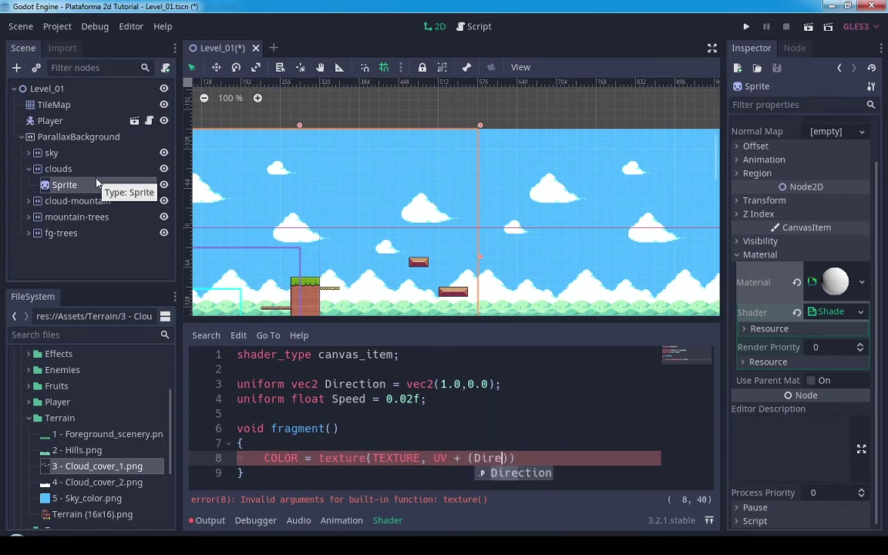
{"action": "key", "text": "Return"}
{"action": "type", "text": "* TIME "}
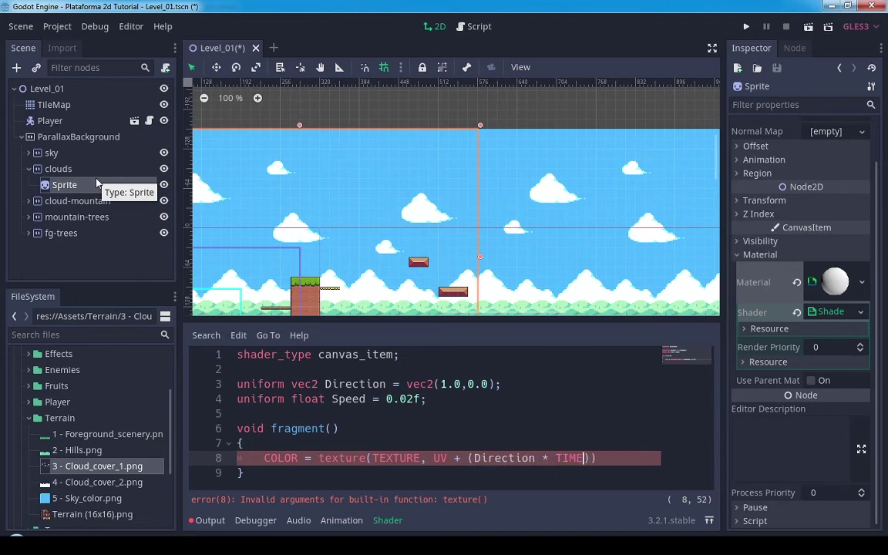
{"action": "type", "text": "* Speed))"}
{"action": "type", "text": ";"}
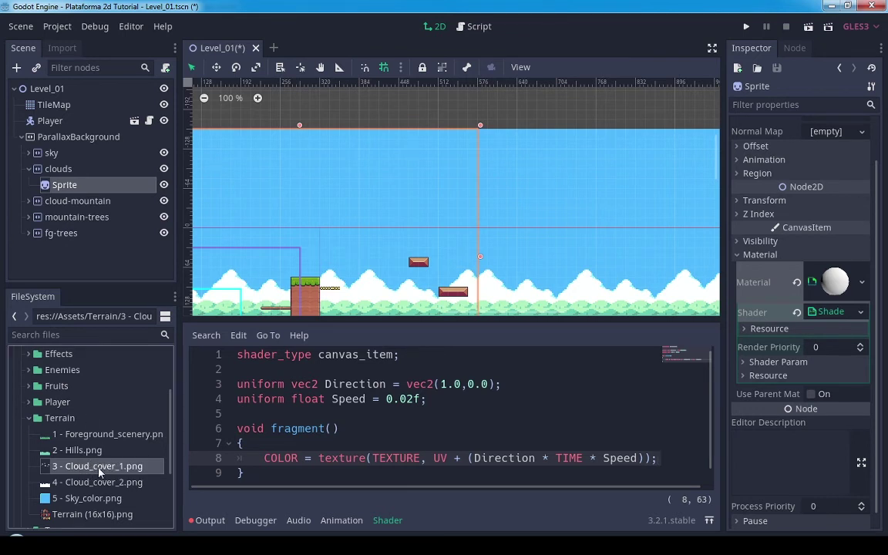
Reimport Cloud_cover_1.png with its Repeat flag set to Enabled
{"action": "left_click", "coordinate": [60, 48]}
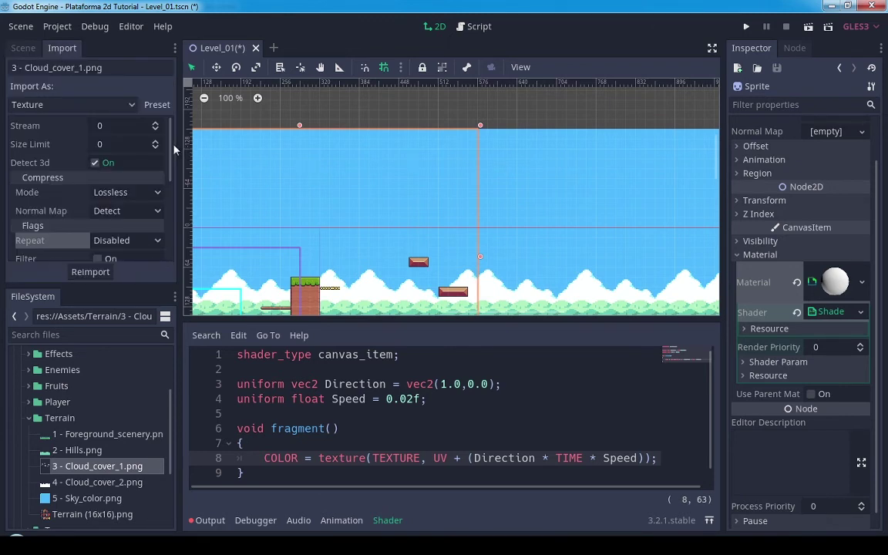
{"action": "scroll", "coordinate": [174, 158], "scroll_direction": "down", "scroll_amount": 3}
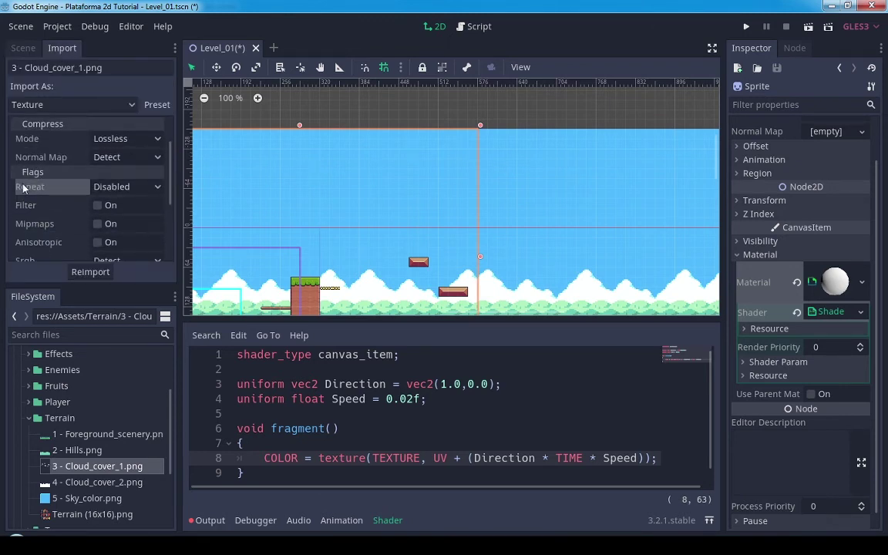
{"action": "left_click", "coordinate": [118, 193]}
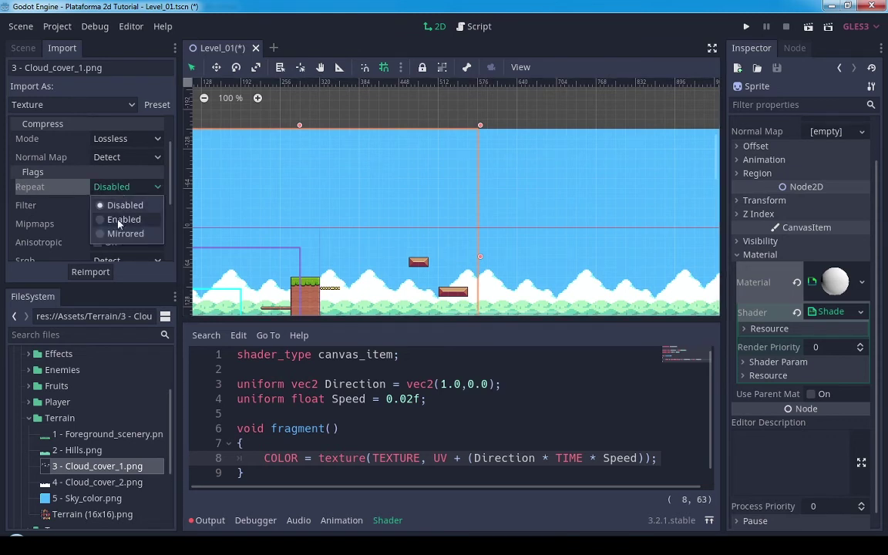
{"action": "left_click", "coordinate": [118, 220]}
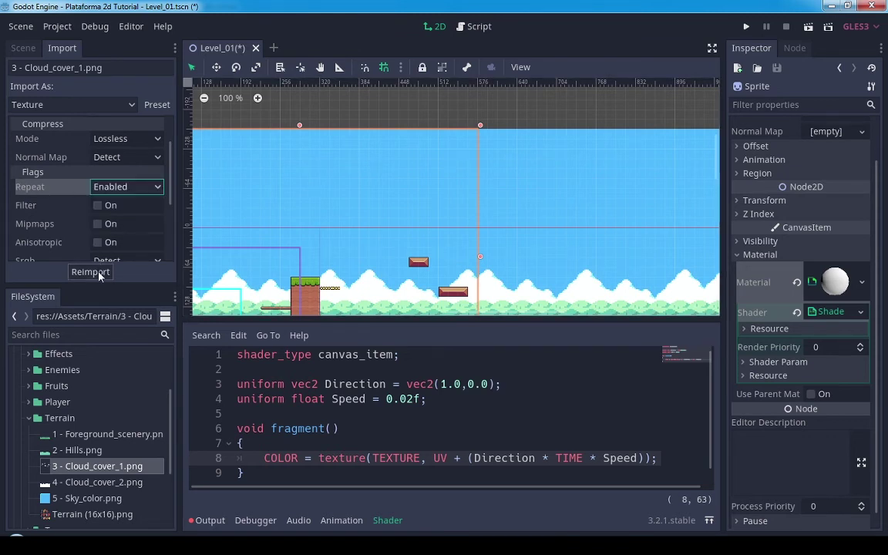
{"action": "left_click", "coordinate": [99, 273]}
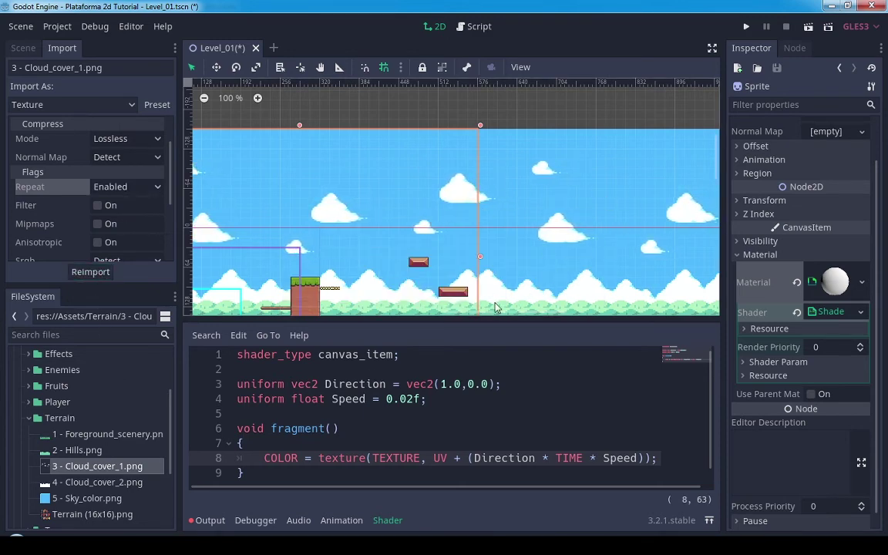
{"action": "middle_click_drag", "start_coordinate": [423, 248], "coordinate": [483, 219]}
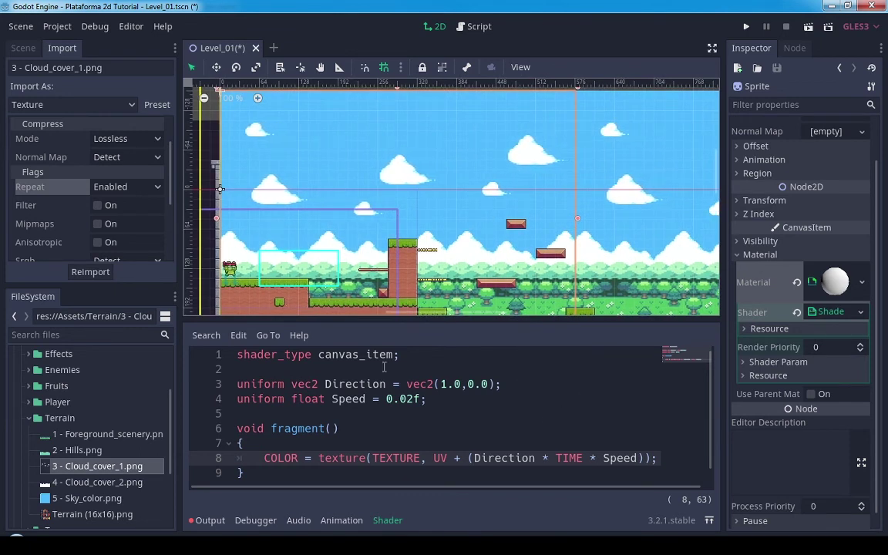
Set the cloud shader's Direction parameter to x 1, y 0
{"action": "left_click", "coordinate": [23, 47]}
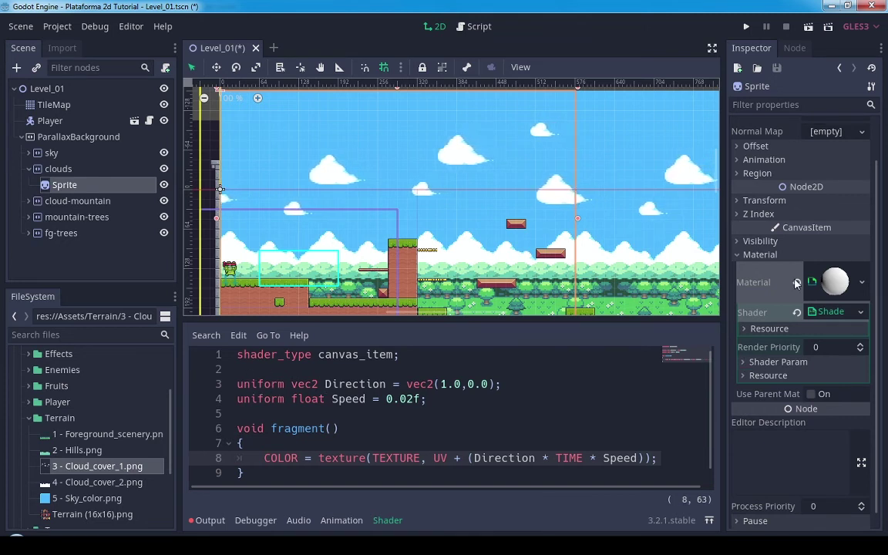
{"action": "left_click", "coordinate": [772, 363]}
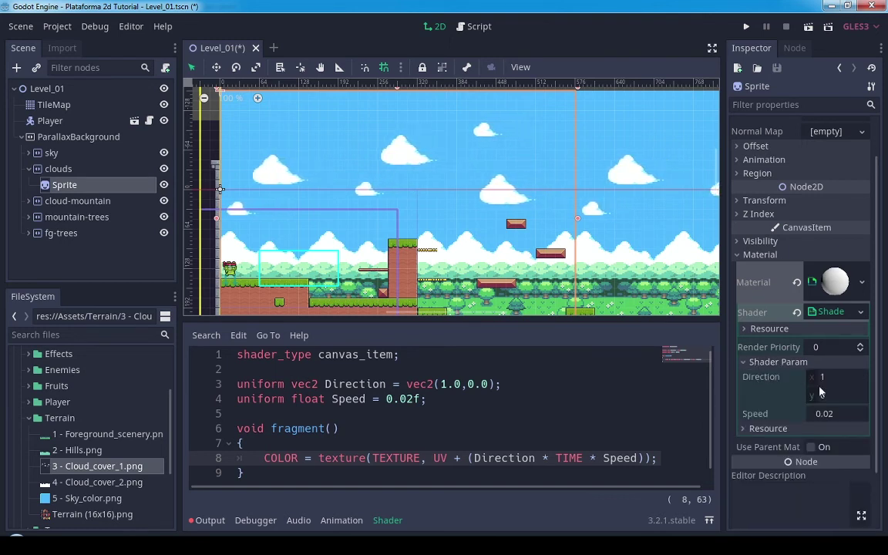
{"action": "left_click_drag", "start_coordinate": [823, 380], "coordinate": [832, 380]}
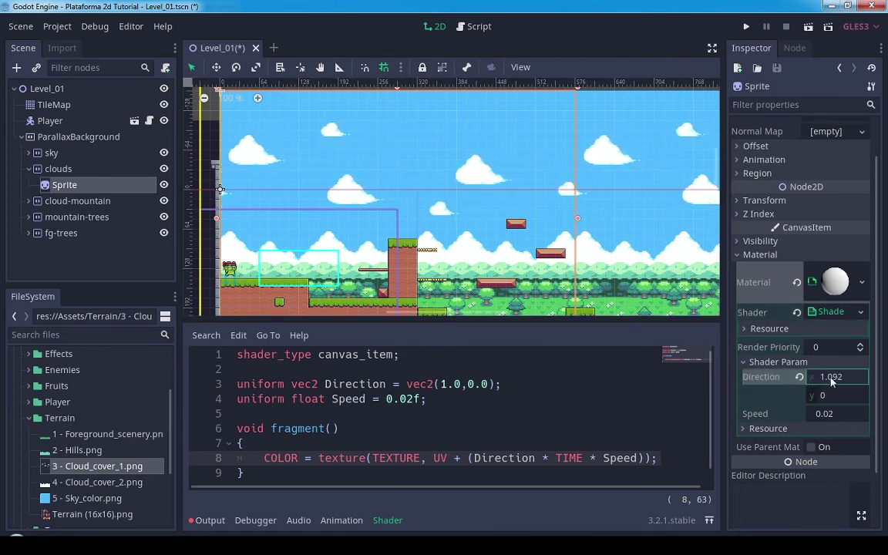
{"action": "left_click_drag", "start_coordinate": [832, 380], "coordinate": [816, 385]}
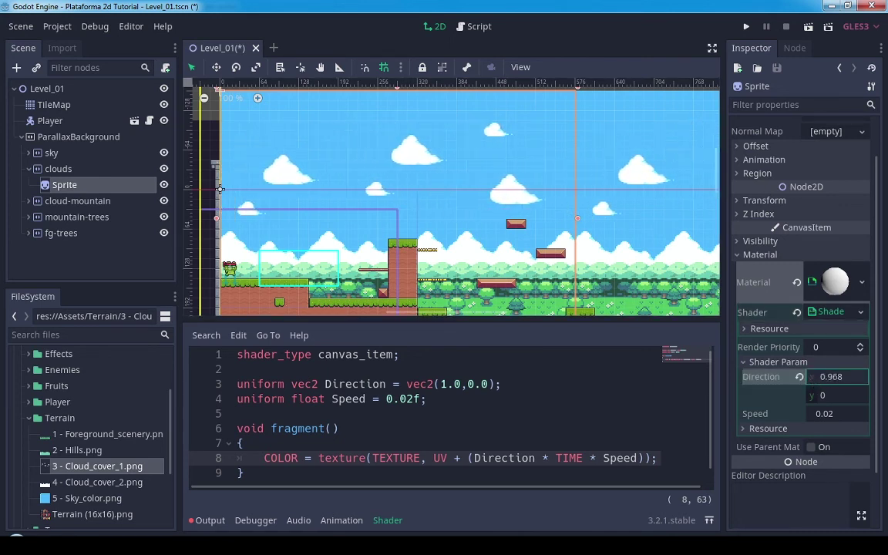
{"action": "left_click", "coordinate": [816, 386]}
{"action": "type", "text": "1"}
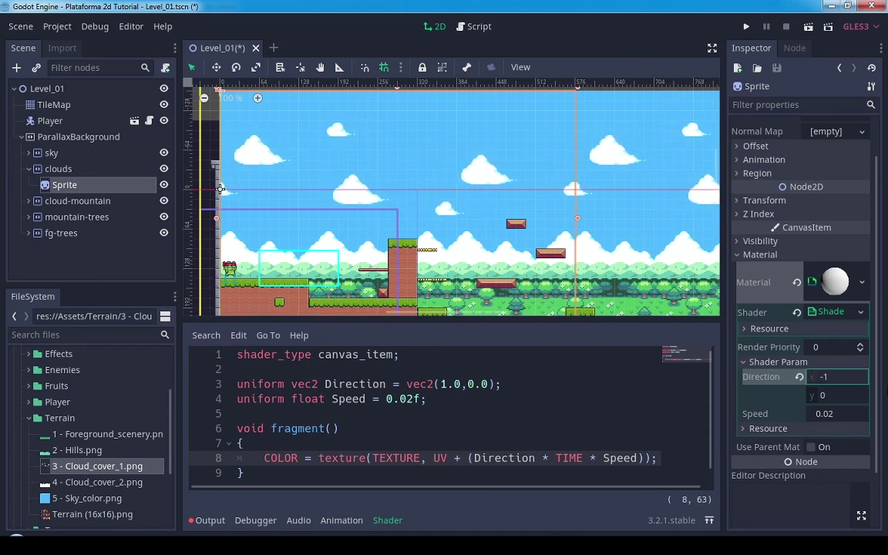
{"action": "left_click", "coordinate": [806, 379]}
{"action": "key", "text": "Delete"}
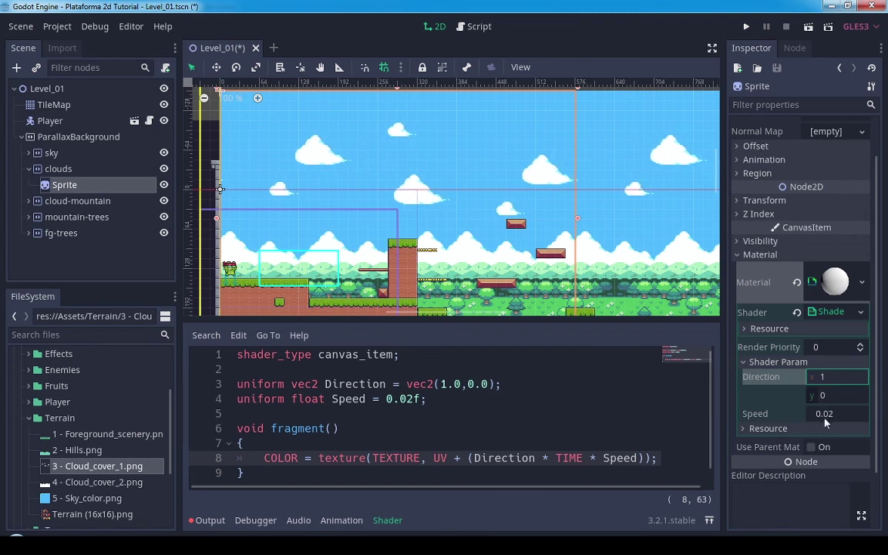
Set the cloud shader's Speed parameter to 0.02
{"action": "left_click", "coordinate": [842, 414]}
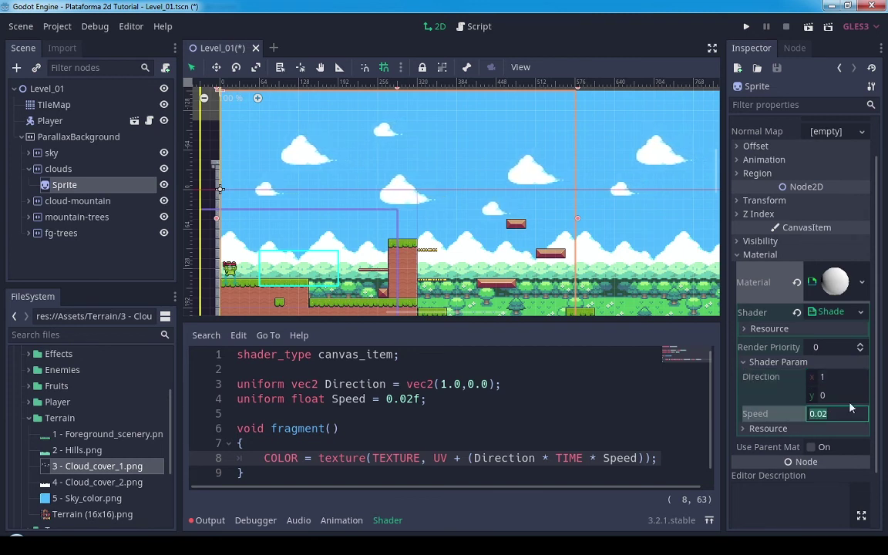
{"action": "type", "text": "1"}
{"action": "key", "text": "Return"}
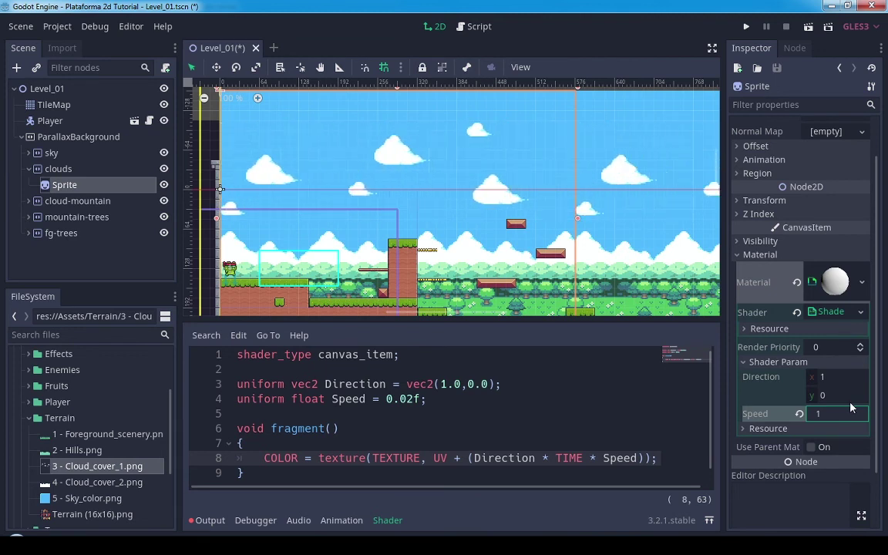
{"action": "type", "text": "0"}
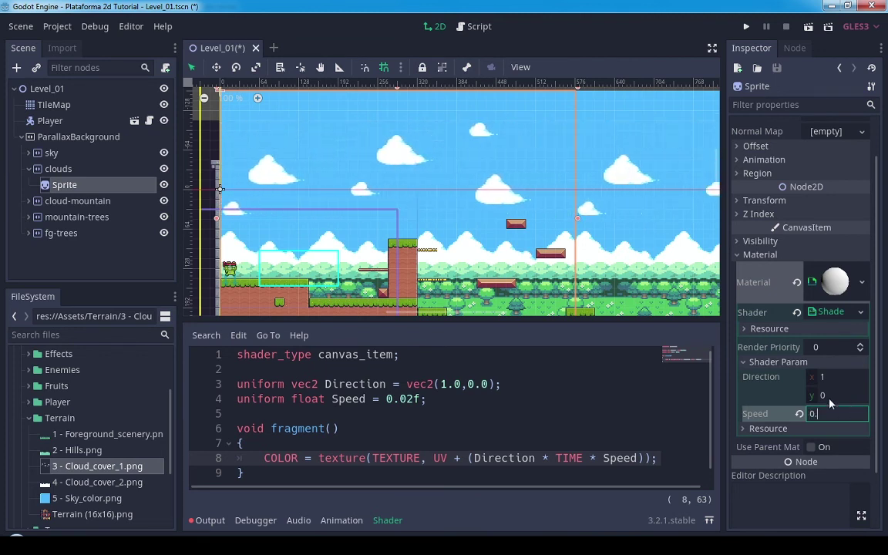
{"action": "type", "text": ".02"}
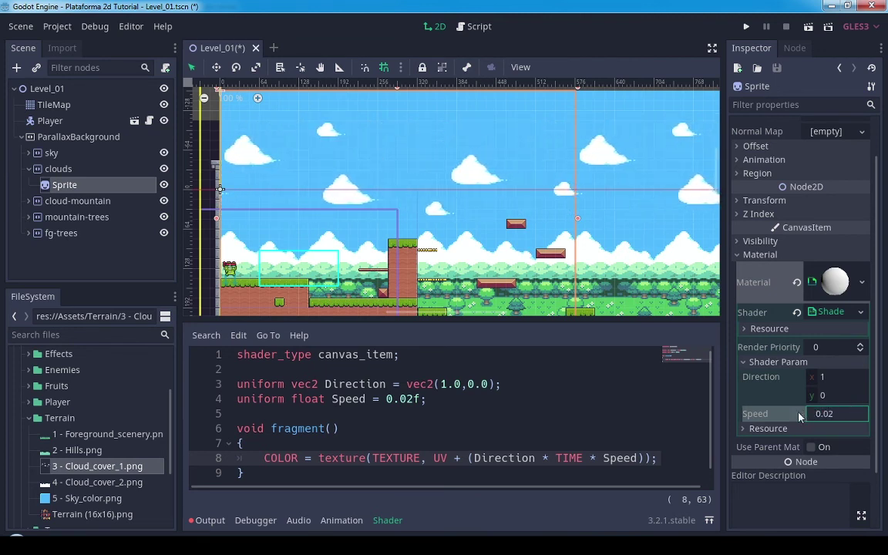
{"action": "key", "text": "Return"}
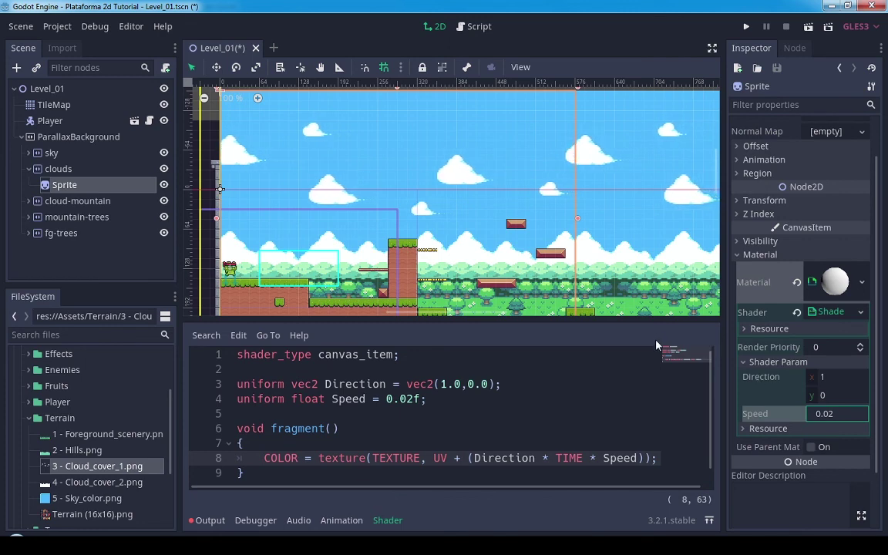
Save and play the level, running the frog right over platforms and back left
{"action": "left_click", "coordinate": [747, 27]}
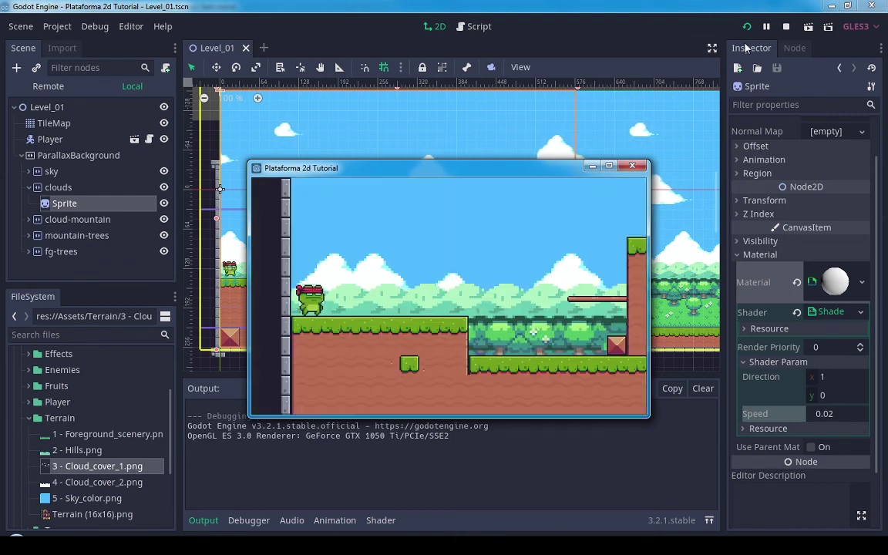
{"action": "key", "text": "Right"}
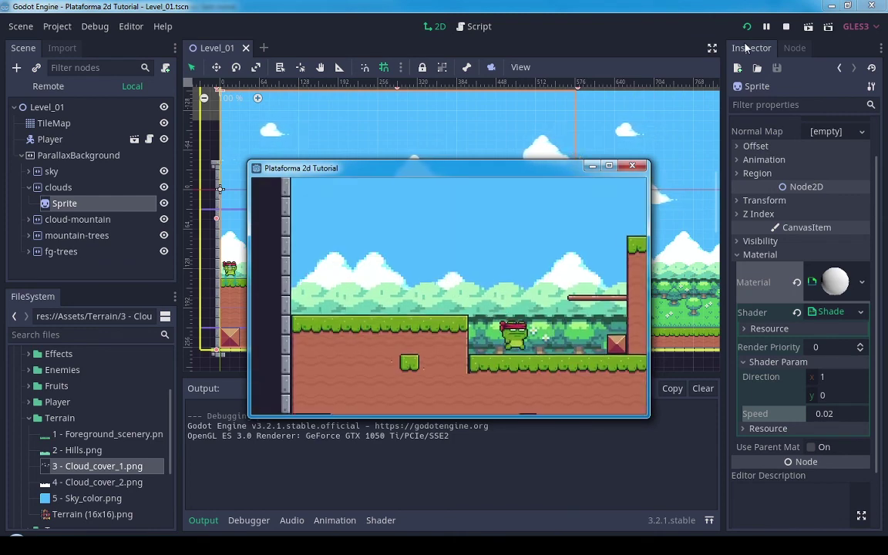
{"action": "key", "text": "Up"}
{"action": "key", "text": "Up"}
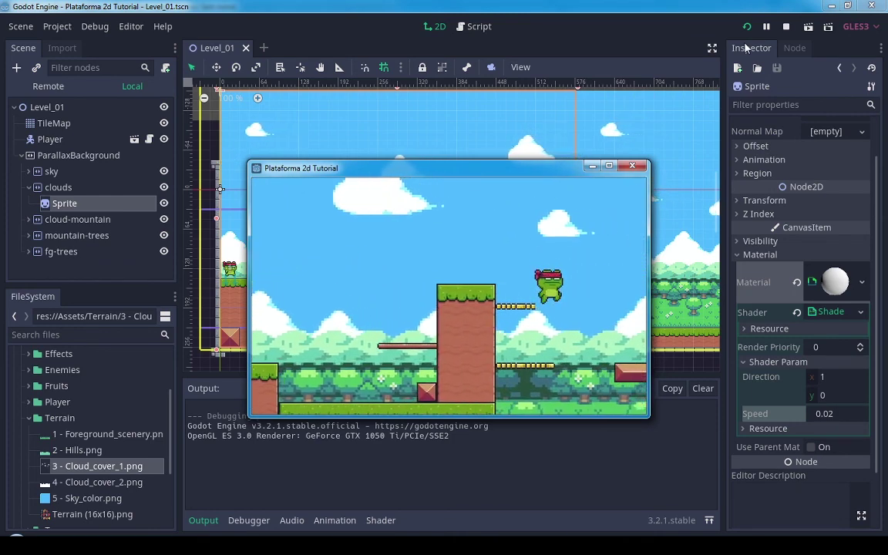
{"action": "key", "text": "Up"}
{"action": "key", "text": "Up"}
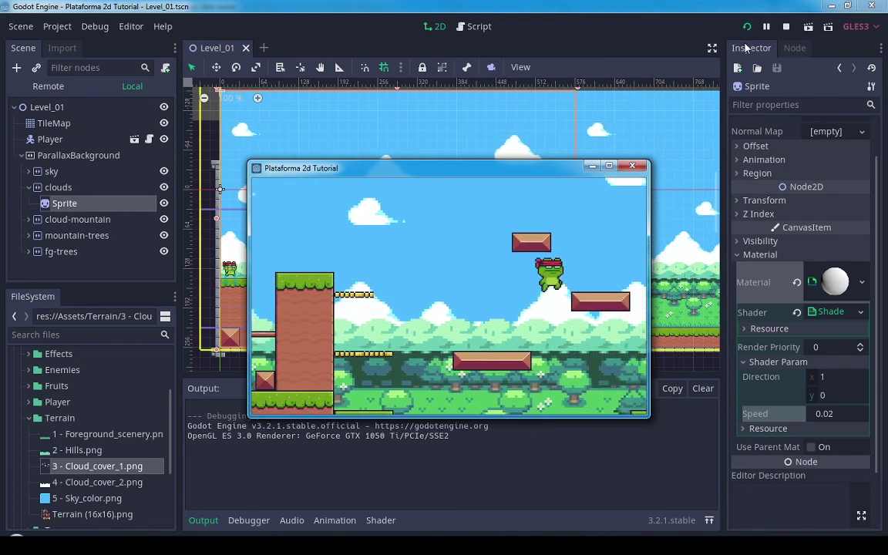
{"action": "key", "text": "Left"}
{"action": "key", "text": "Up"}
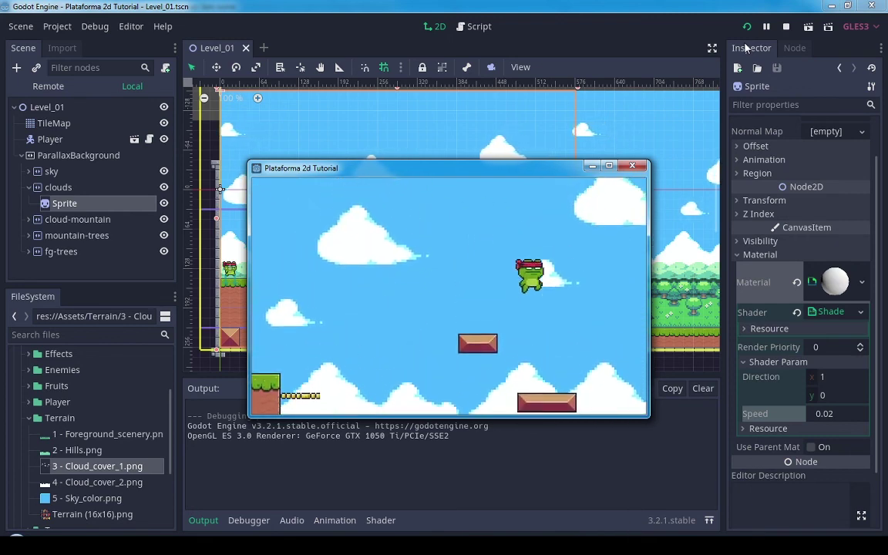
{"action": "key", "text": "Right"}
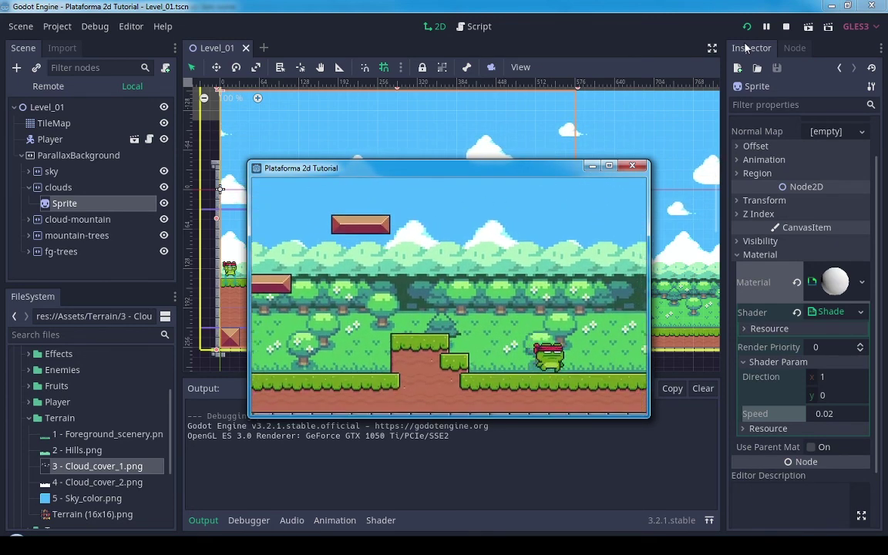
{"action": "key", "text": "Right"}
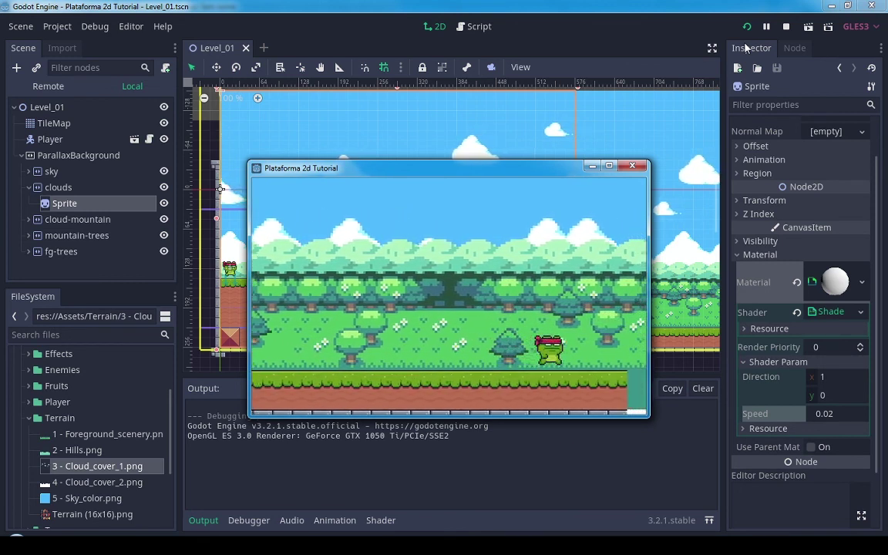
{"action": "key", "text": "Right"}
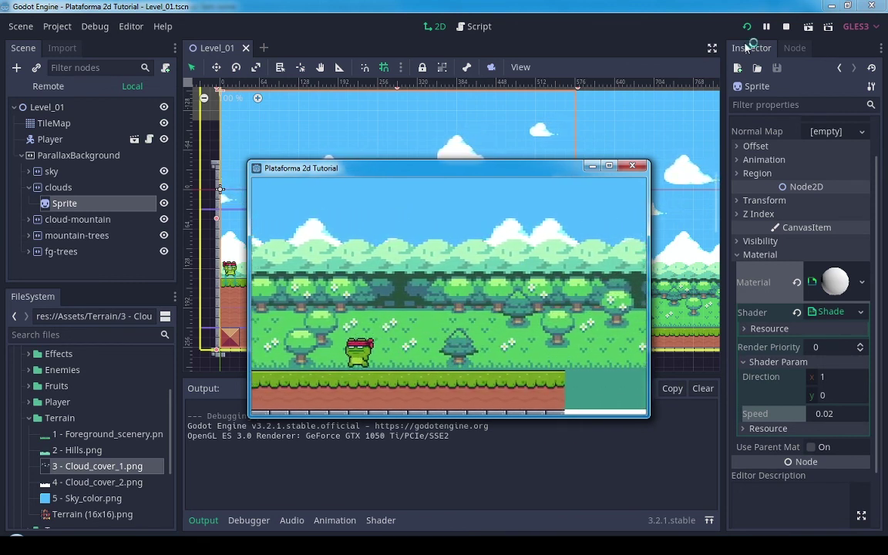
{"action": "key", "text": "Left"}
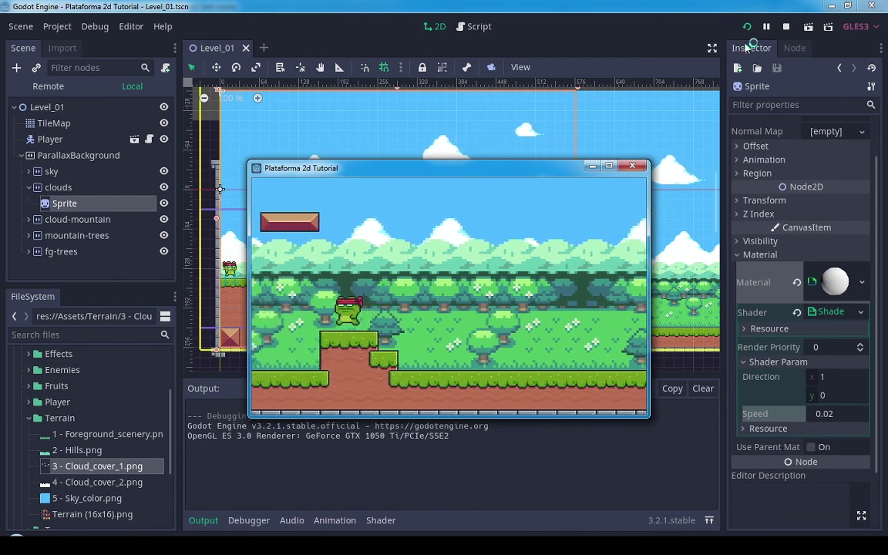
{"action": "key", "text": "Left"}
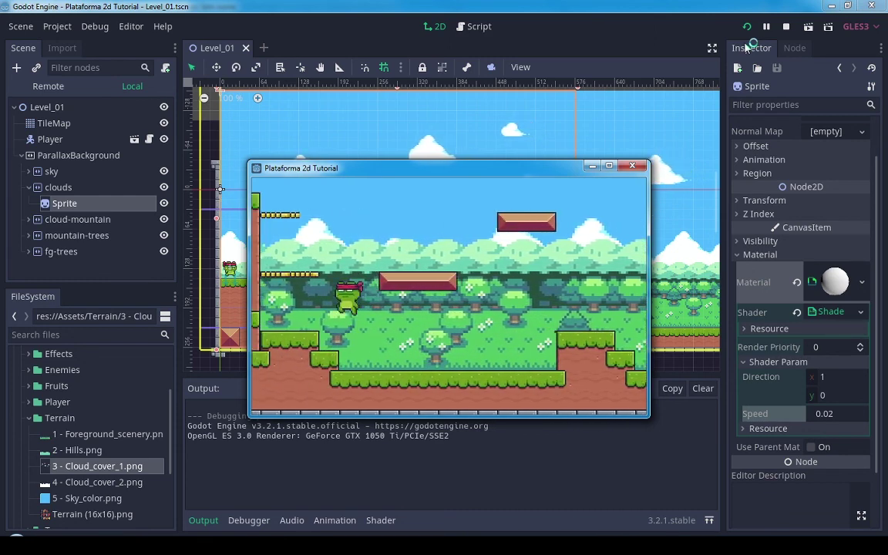
{"action": "key", "text": "Up"}
Jump the frog across ledges and floating platforms while the clouds keep scrolling
{"action": "key", "text": "Right"}
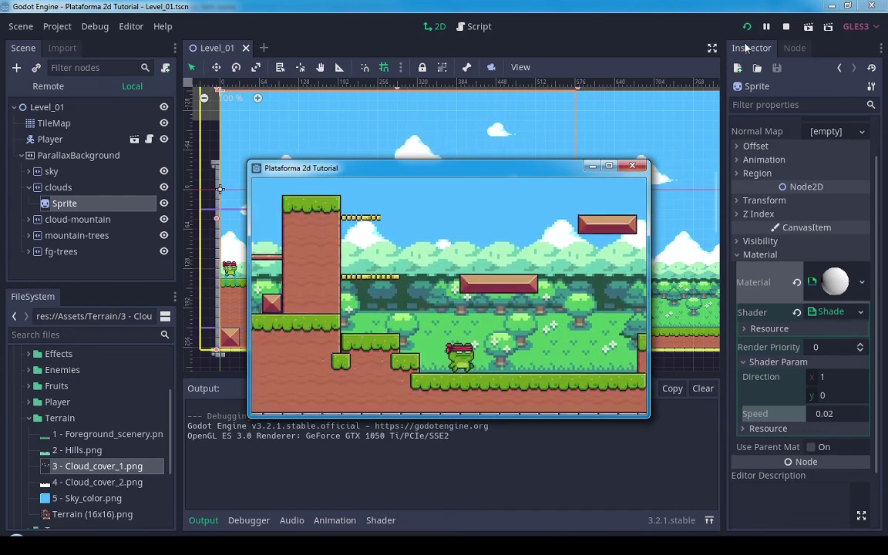
{"action": "key", "text": "Up"}
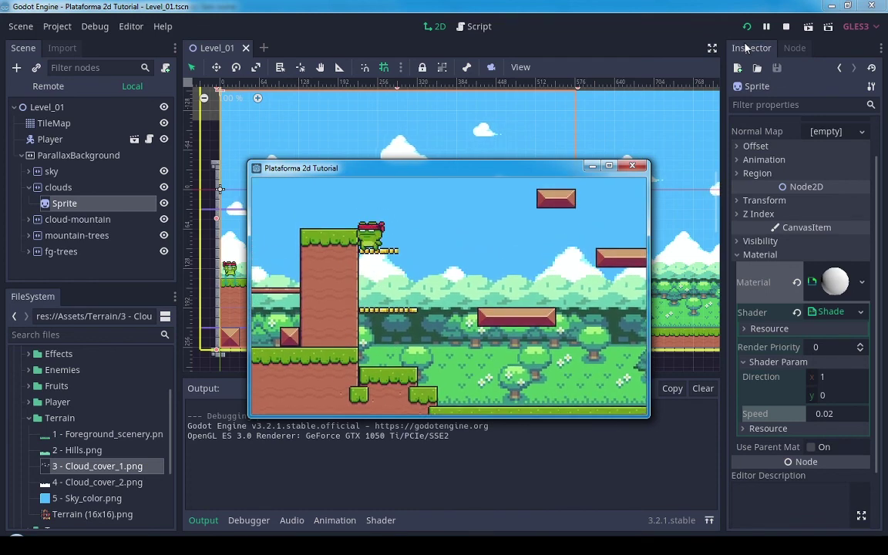
{"action": "key", "text": "Right"}
{"action": "key", "text": "Up"}
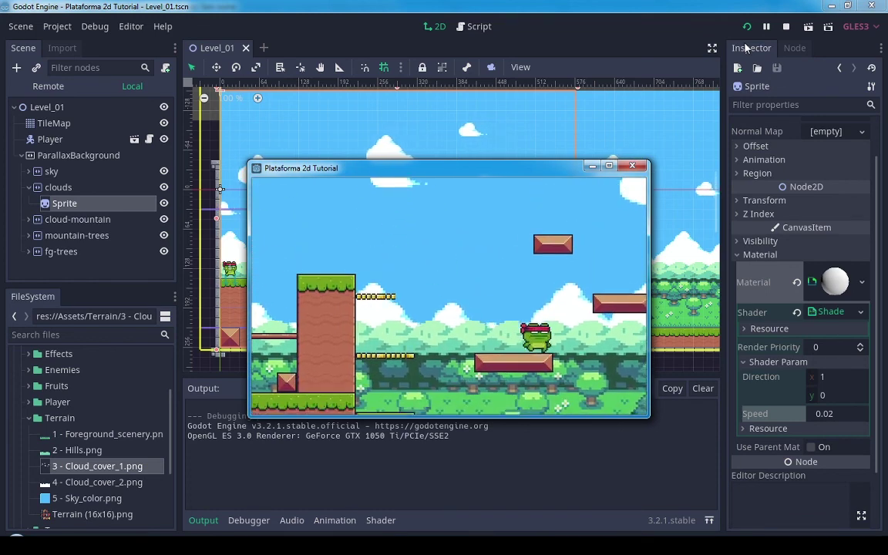
{"action": "key", "text": "Up"}
{"action": "key", "text": "Left"}
{"action": "key", "text": "Up"}
{"action": "key", "text": "Up"}
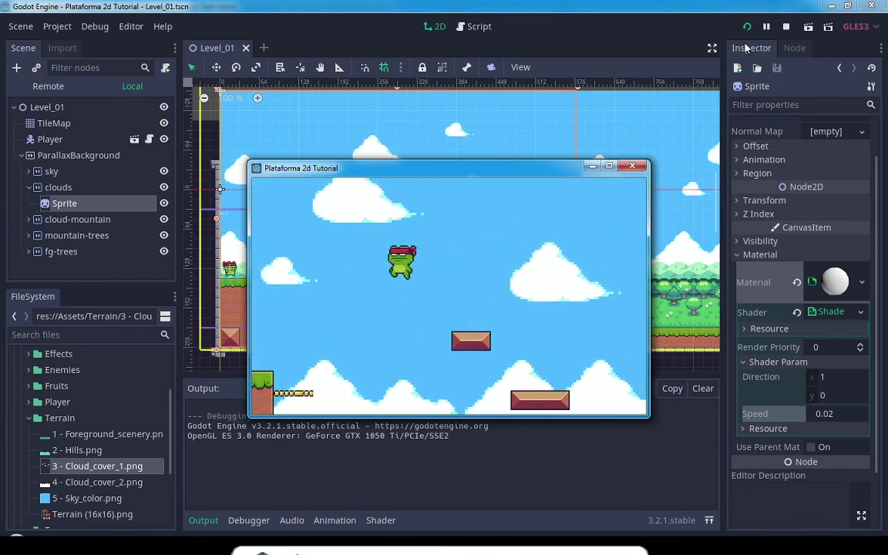
{"action": "key", "text": "Left"}
{"action": "key", "text": "Up"}
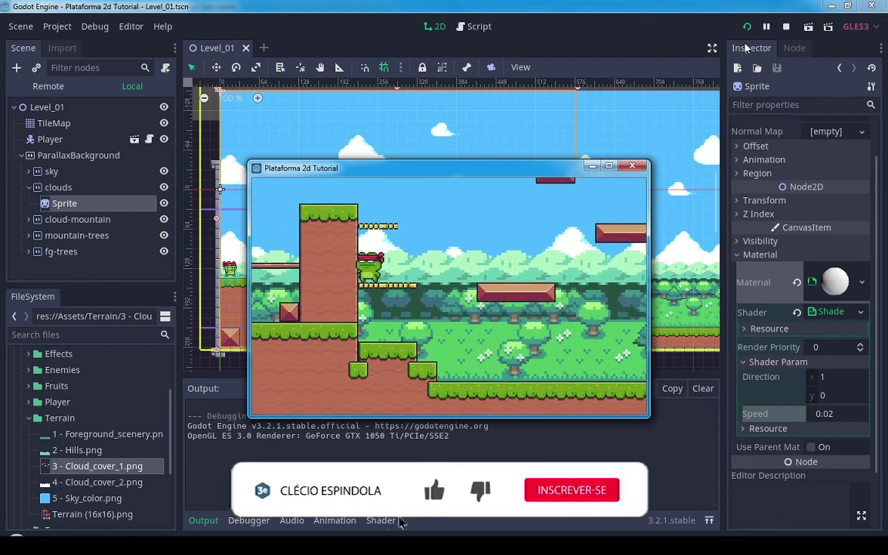
{"action": "key", "text": "Up"}
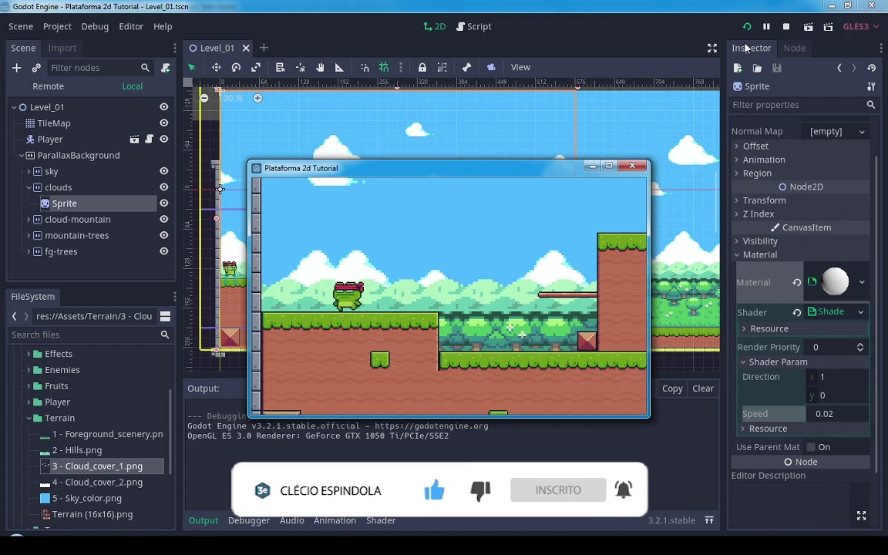
{"action": "key", "text": "Left"}
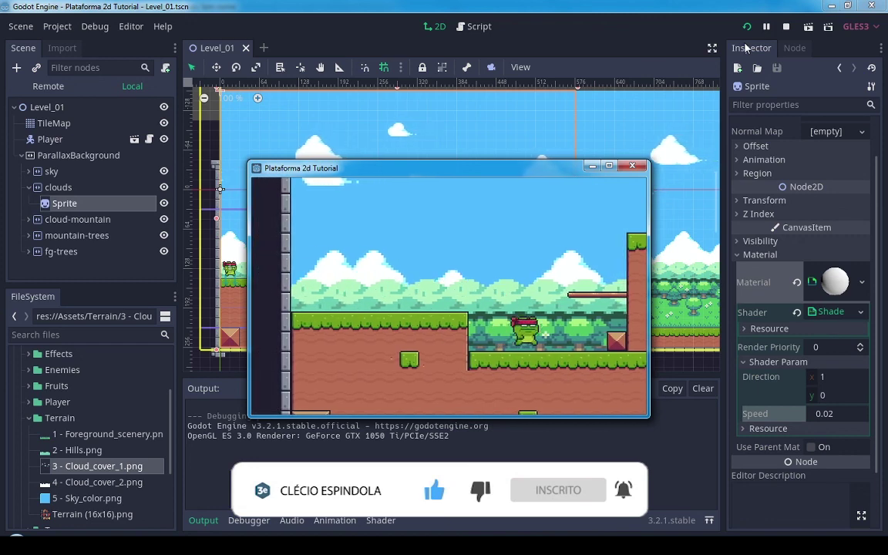
{"action": "key", "text": "Right"}
{"action": "key", "text": "Up"}
{"action": "key", "text": "Right"}
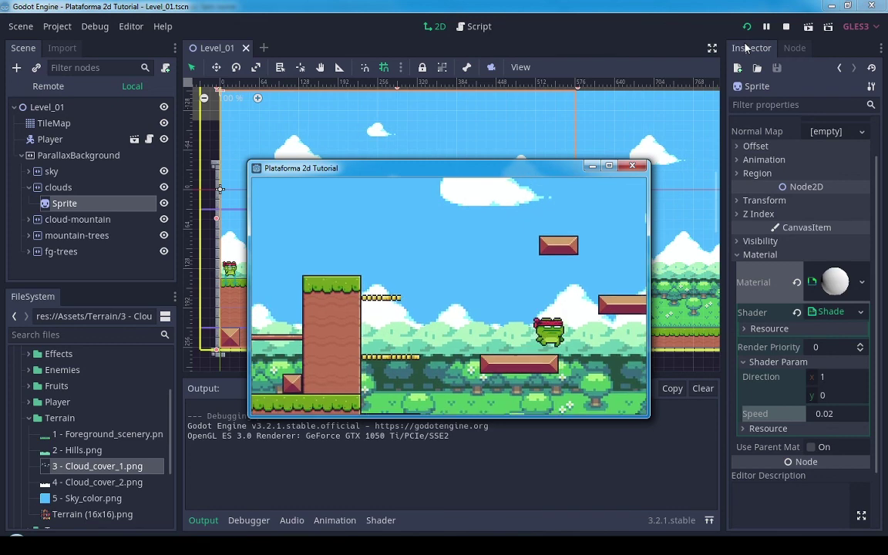
{"action": "key", "text": "Up"}
{"action": "key", "text": "Left"}
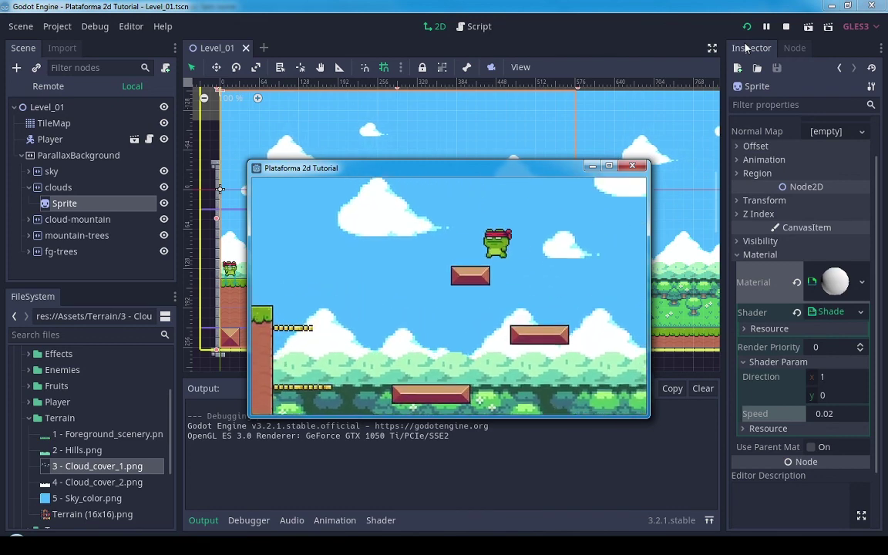
{"action": "key", "text": "Right"}
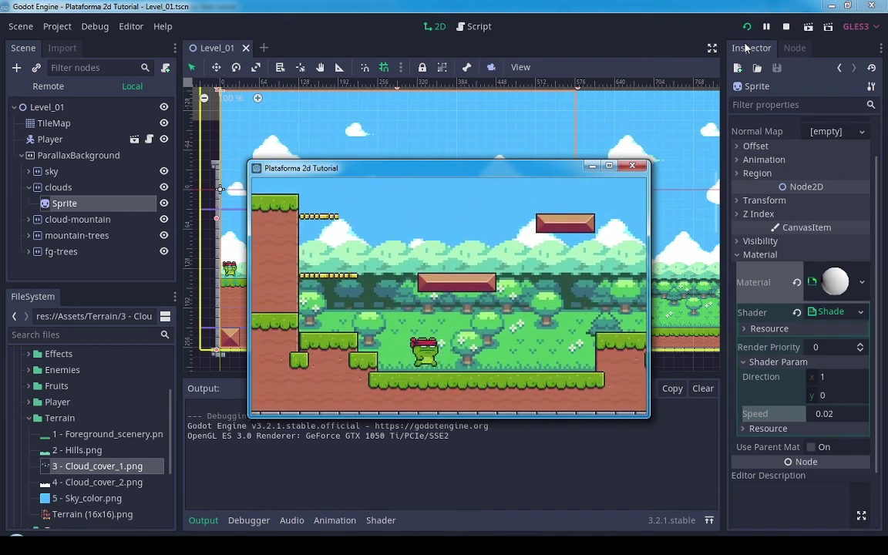
{"action": "key", "text": "Right"}
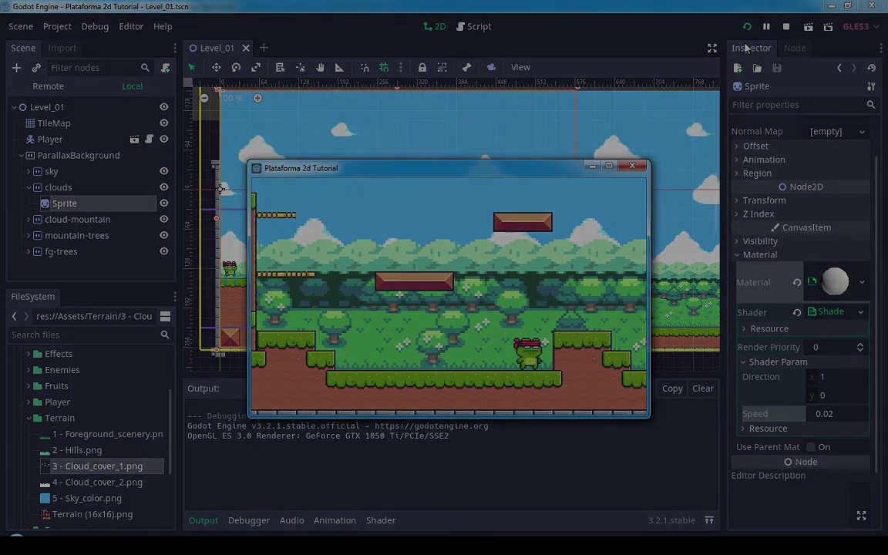